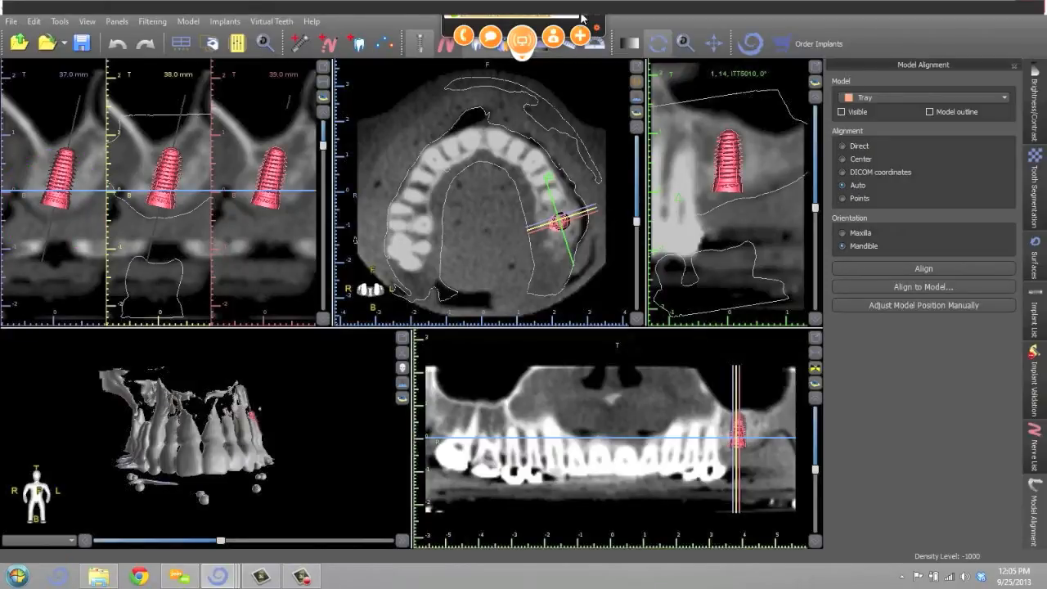
Step: Lower the 3D surface's density threshold to include more of the jawbone, with the model turned toward the implant side
drag(243, 407, 361, 388)
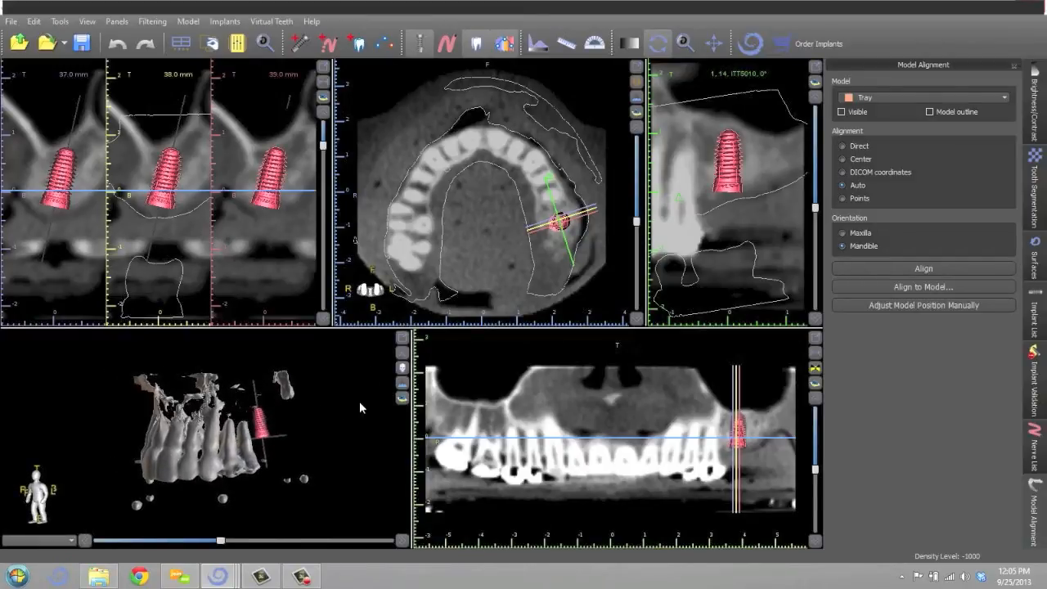
drag(222, 540, 180, 537)
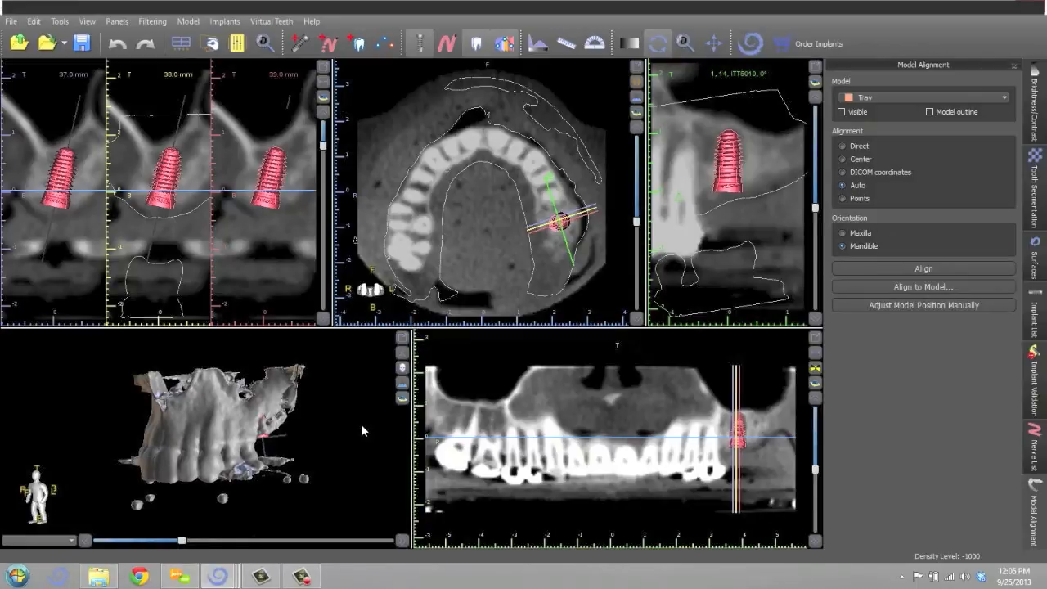
drag(363, 411, 334, 415)
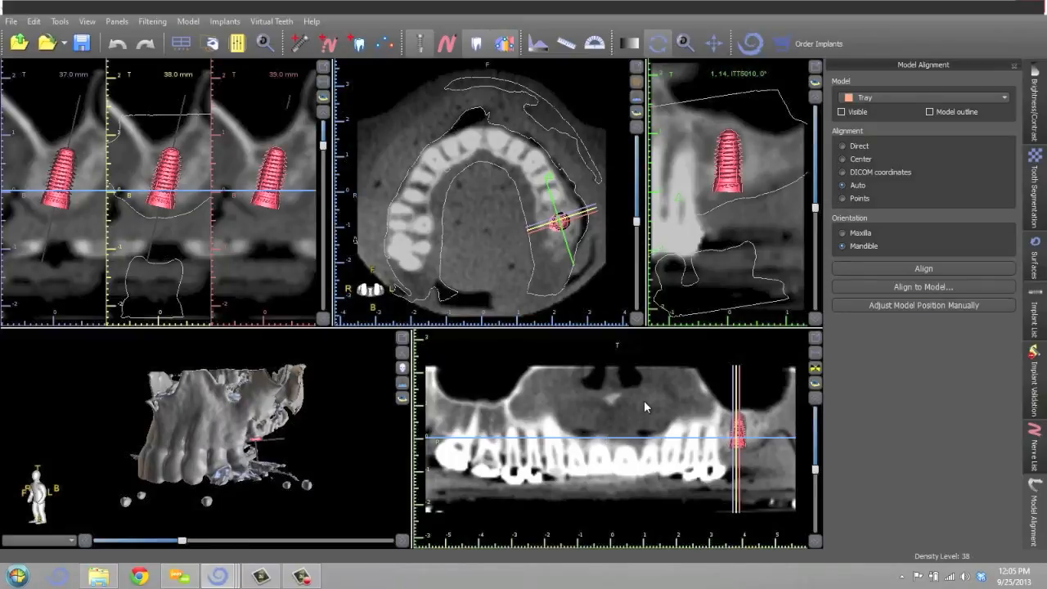
Step: Browse back and forth through the panoramic slices of the upper jaw
scroll(640, 398, down, 3)
scroll(641, 399, up, 6)
scroll(649, 411, down, 3)
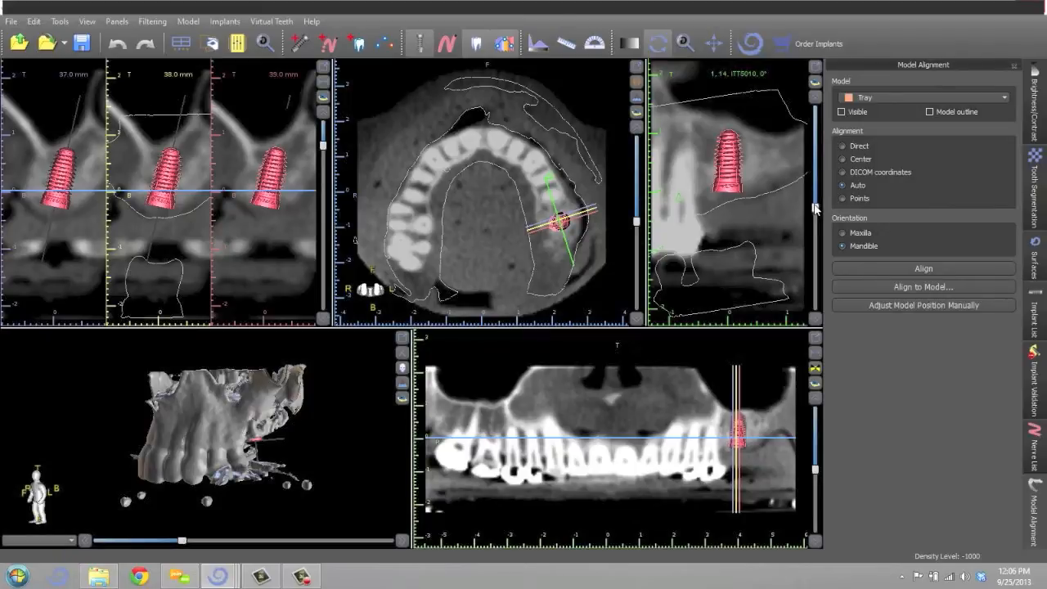
Step: Rotate the implant-aligned slice around the implant between 0° and 90°, finishing at 90°
drag(816, 209, 805, 159)
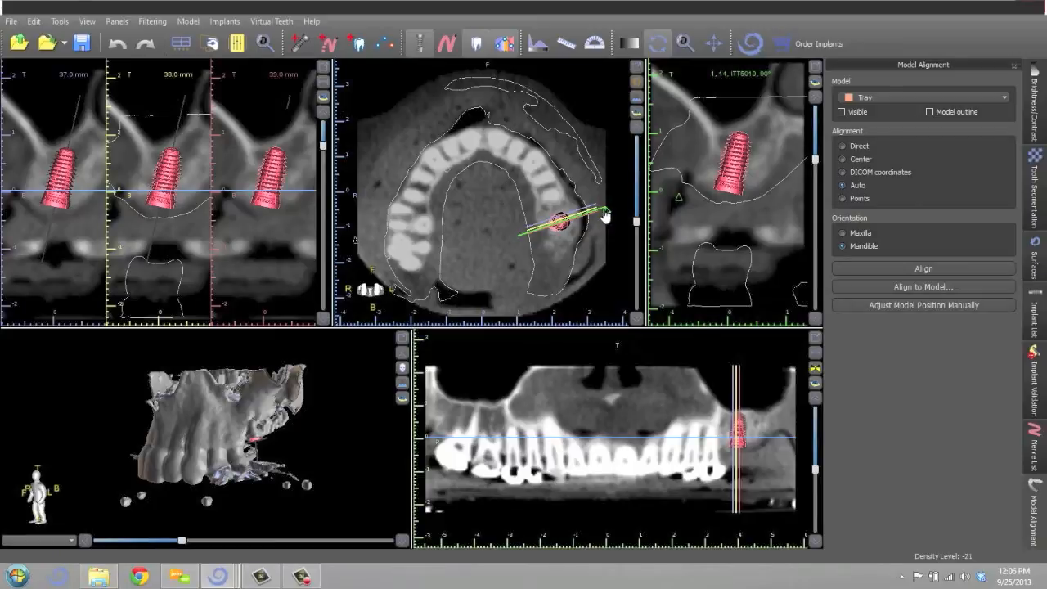
click(742, 186)
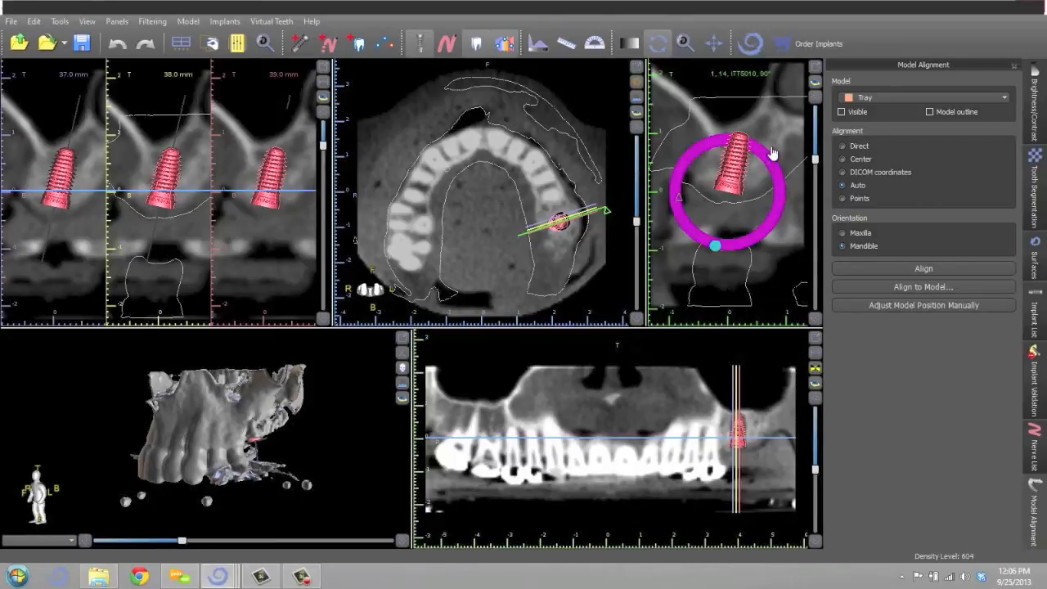
drag(815, 160, 818, 206)
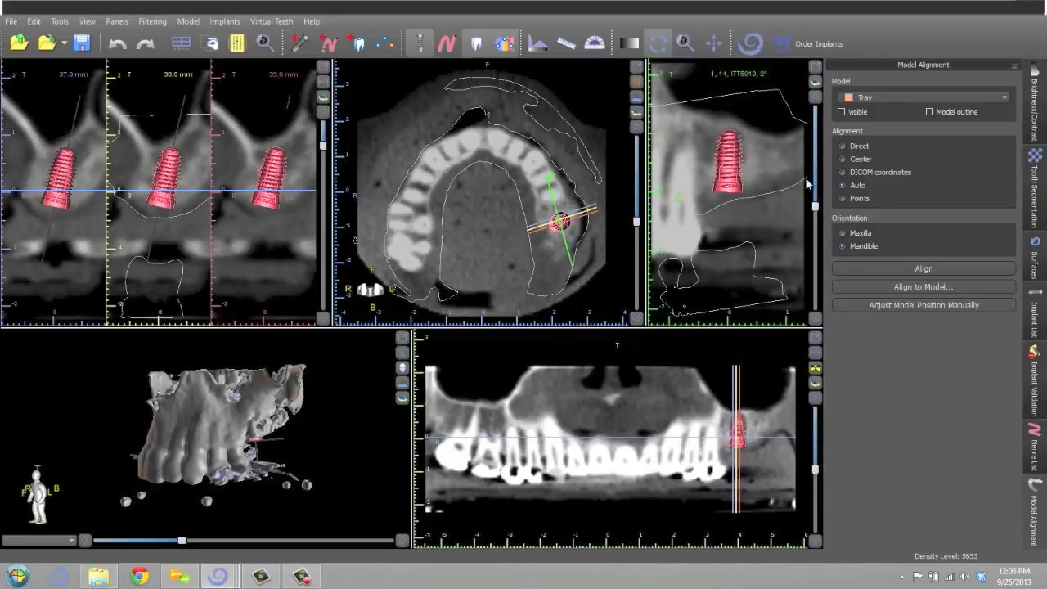
drag(818, 205, 819, 209)
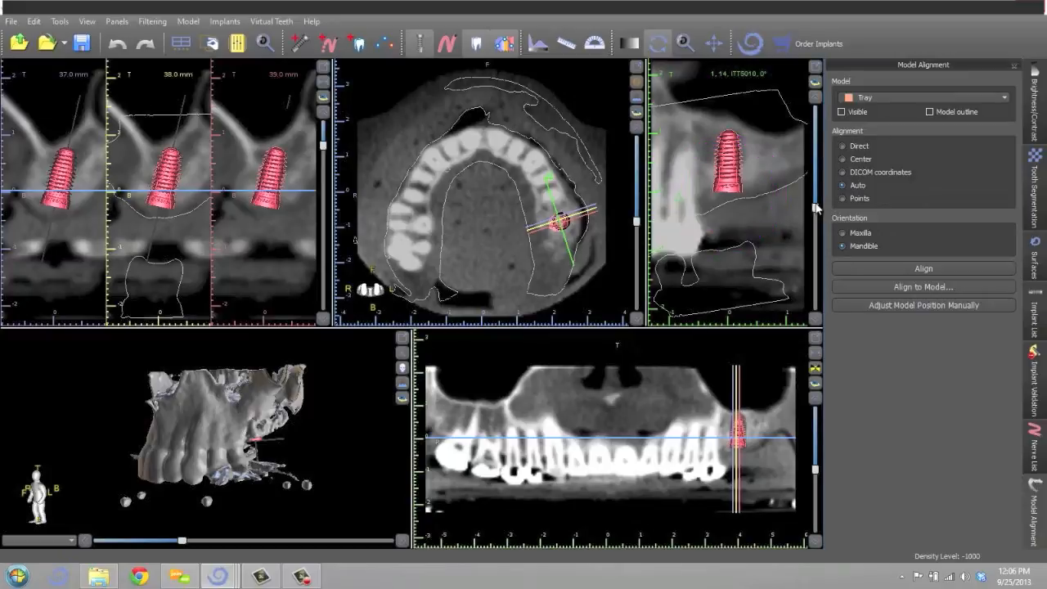
drag(815, 209, 801, 159)
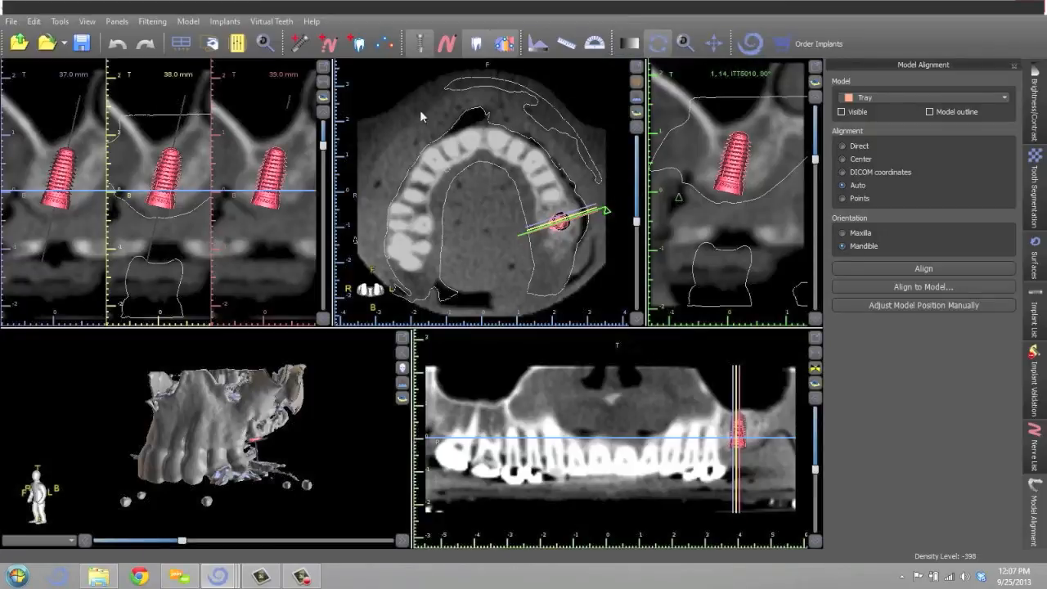
click(120, 26)
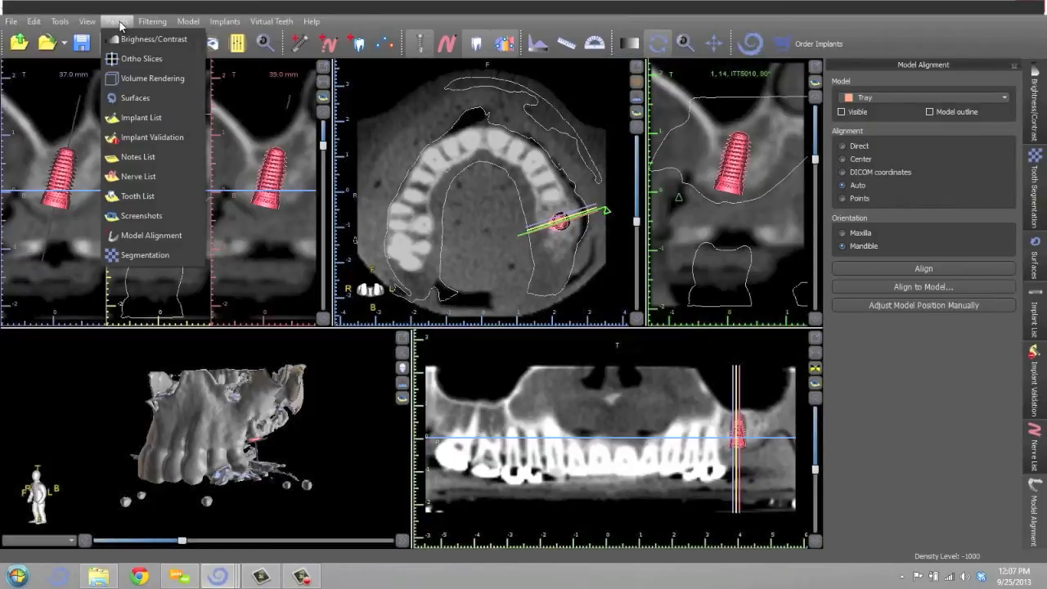
click(120, 26)
click(170, 160)
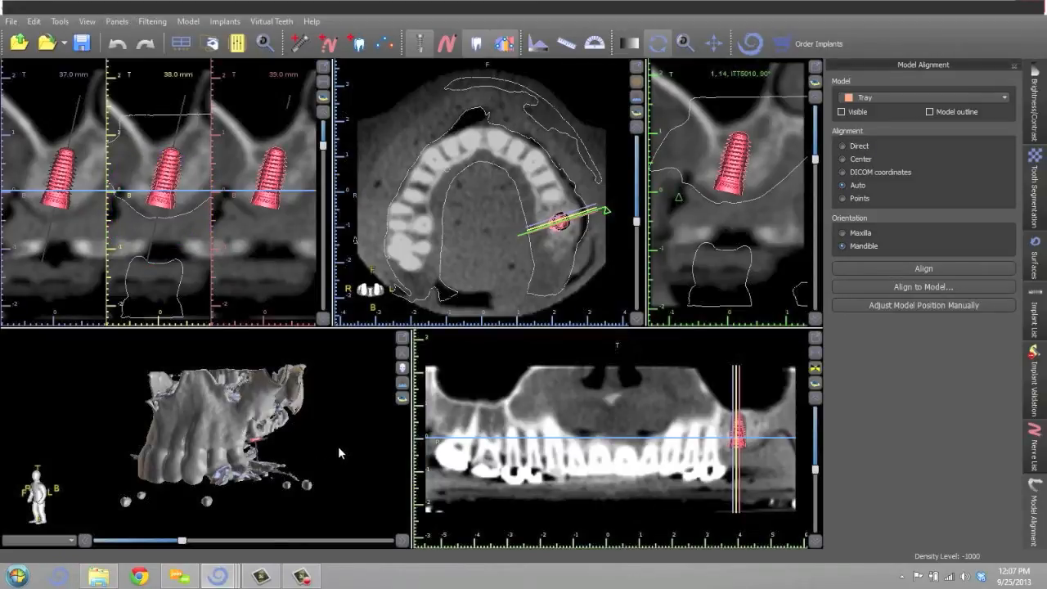
right_click(272, 180)
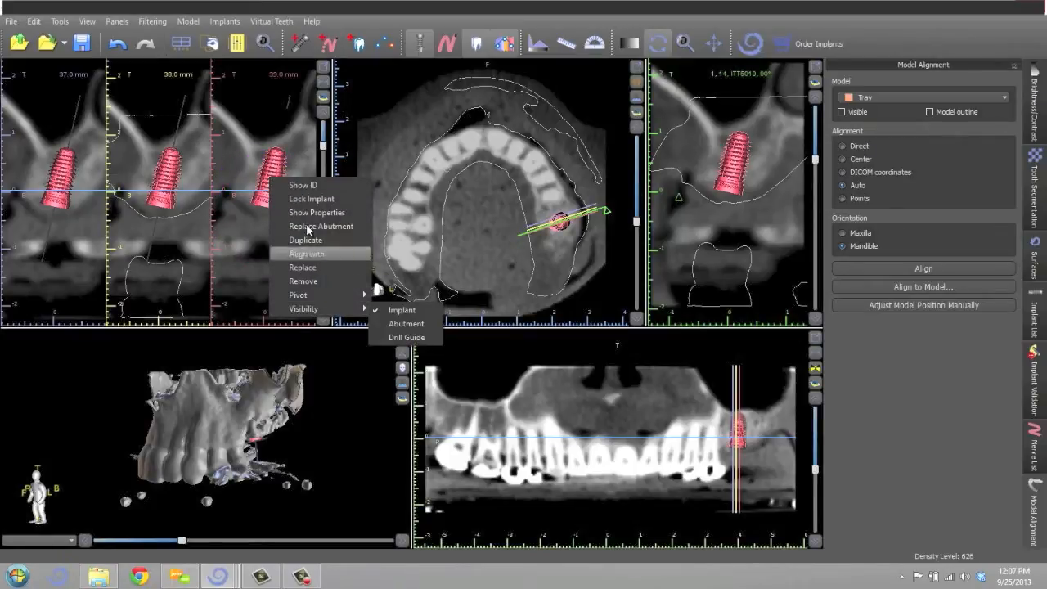
mouse_move(304, 309)
click(337, 385)
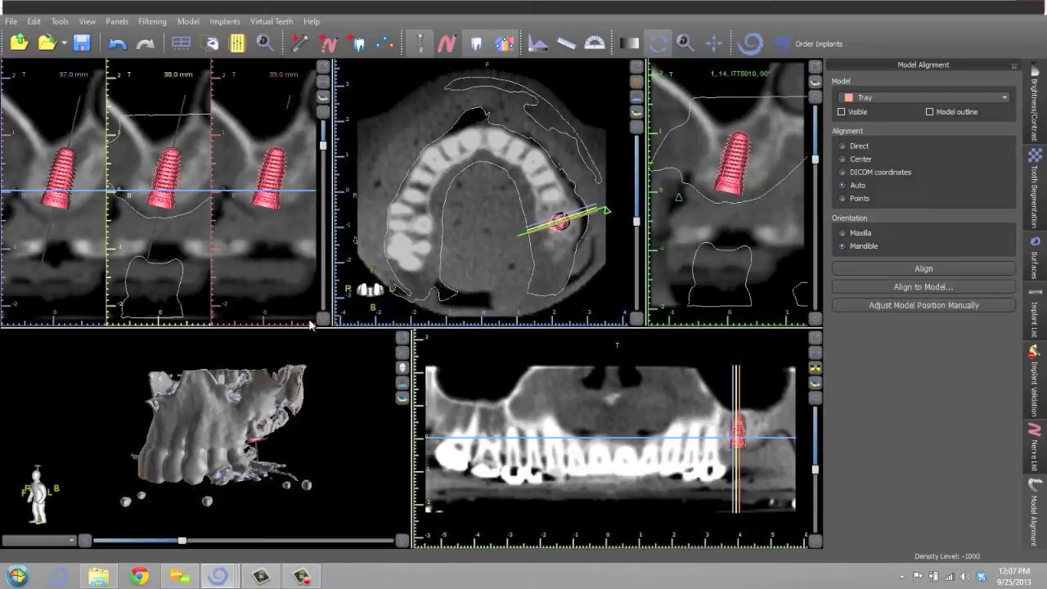
click(271, 191)
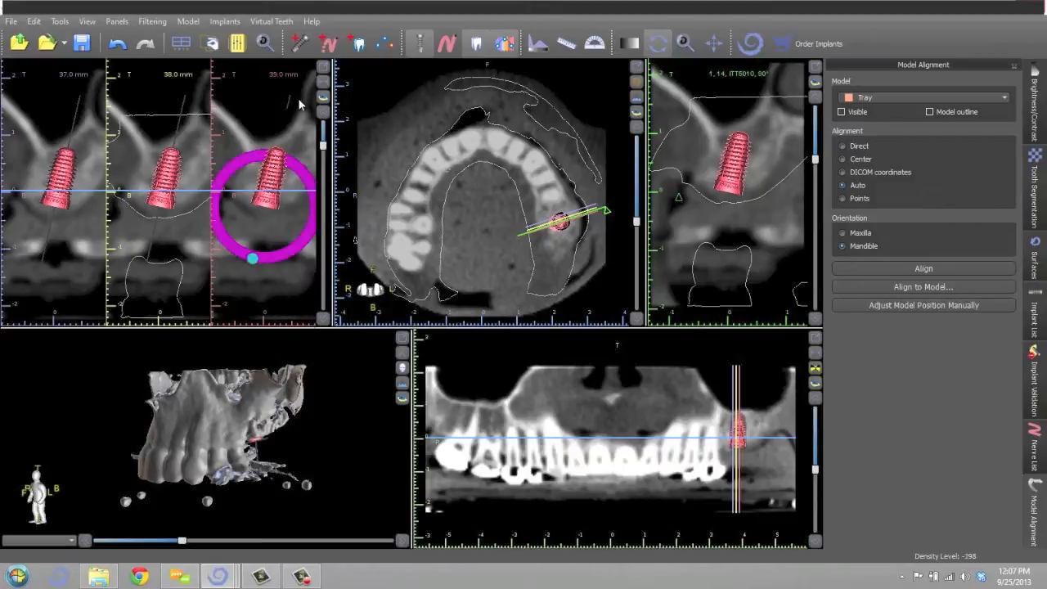
Step: Adjust the slice images to a brightness of 875 and a contrast of 2188
click(123, 27)
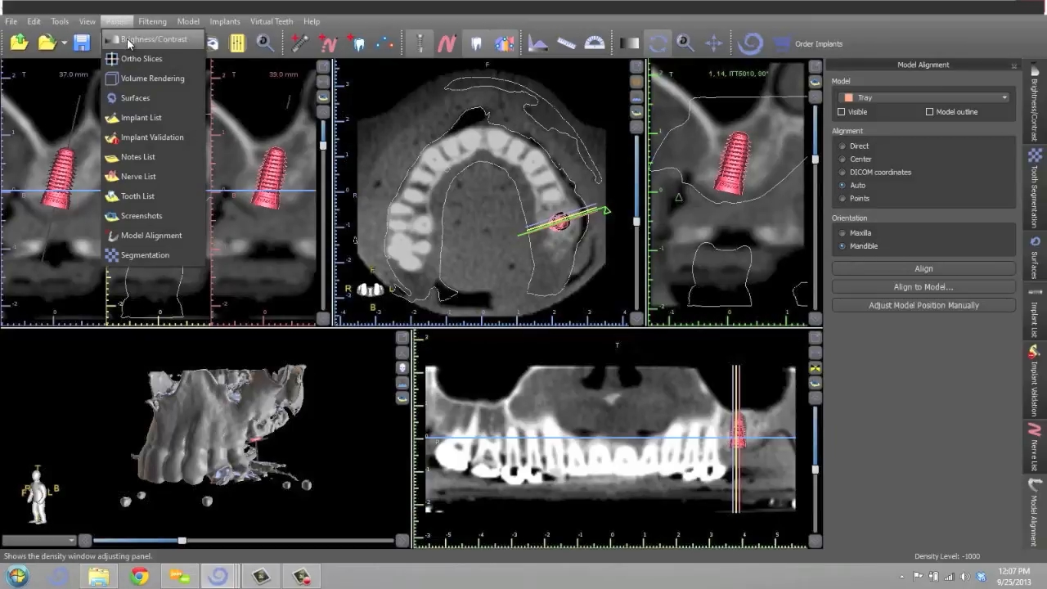
click(127, 37)
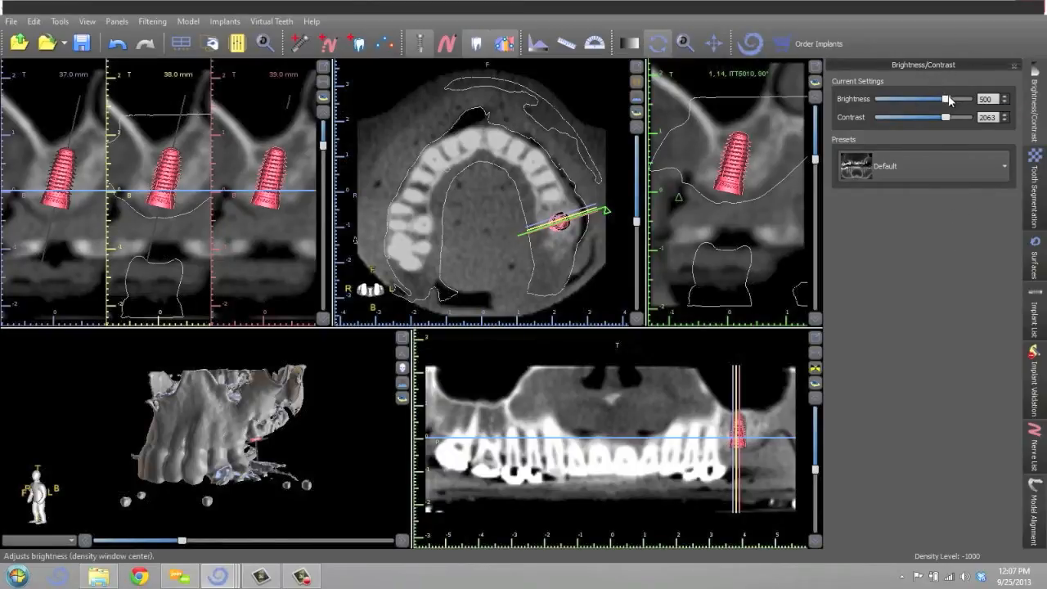
mouse_move(949, 99)
mouse_down()
mouse_move(961, 101)
mouse_move(946, 100)
mouse_move(960, 116)
mouse_move(941, 117)
mouse_move(942, 102)
mouse_up()
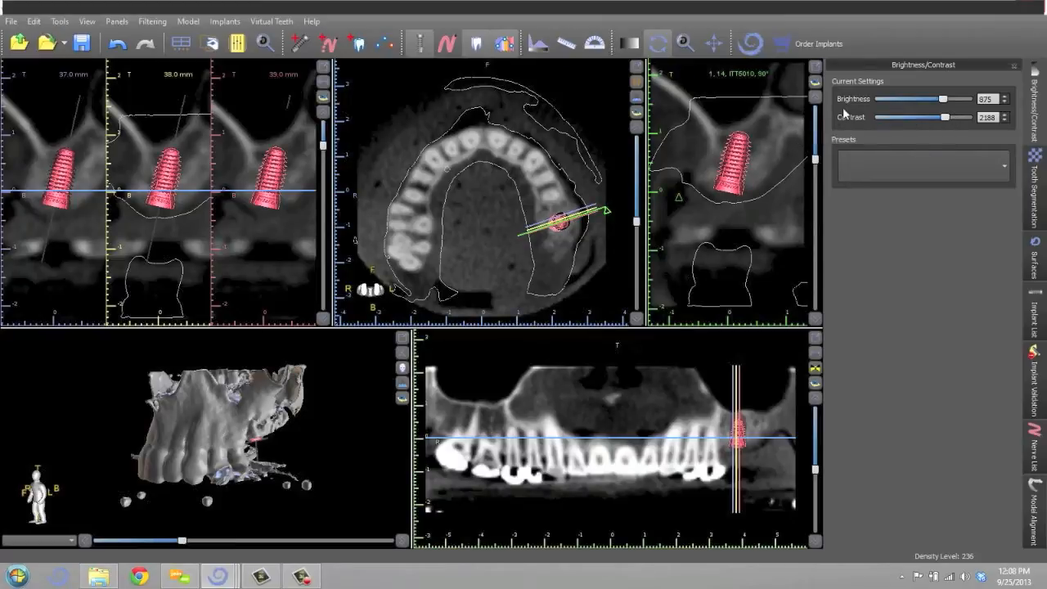
click(267, 206)
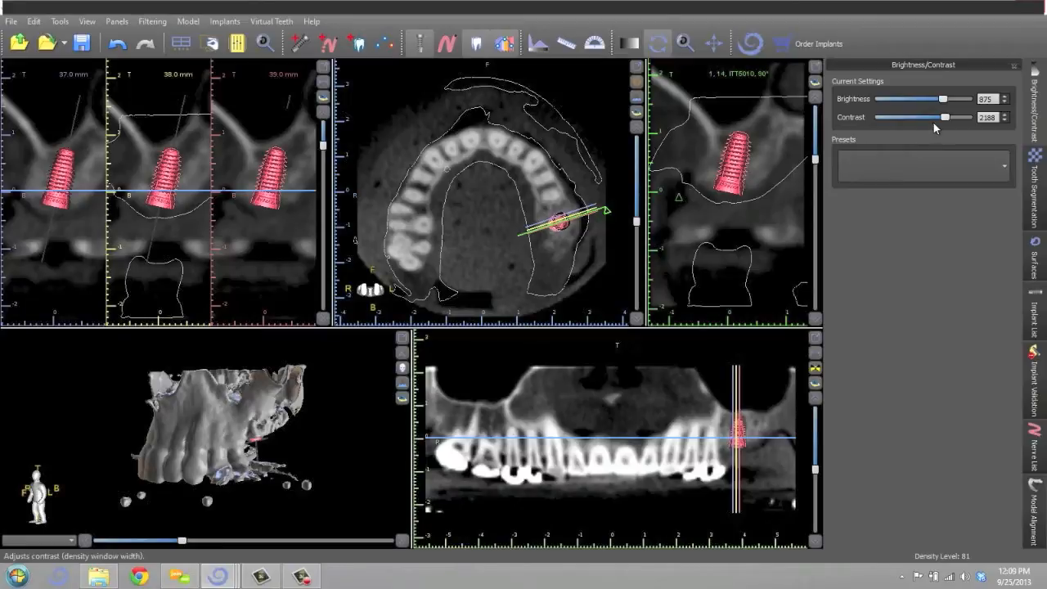
Step: Bring up the surface settings and enlarge the 3D view with the upper jaw facing front
click(119, 21)
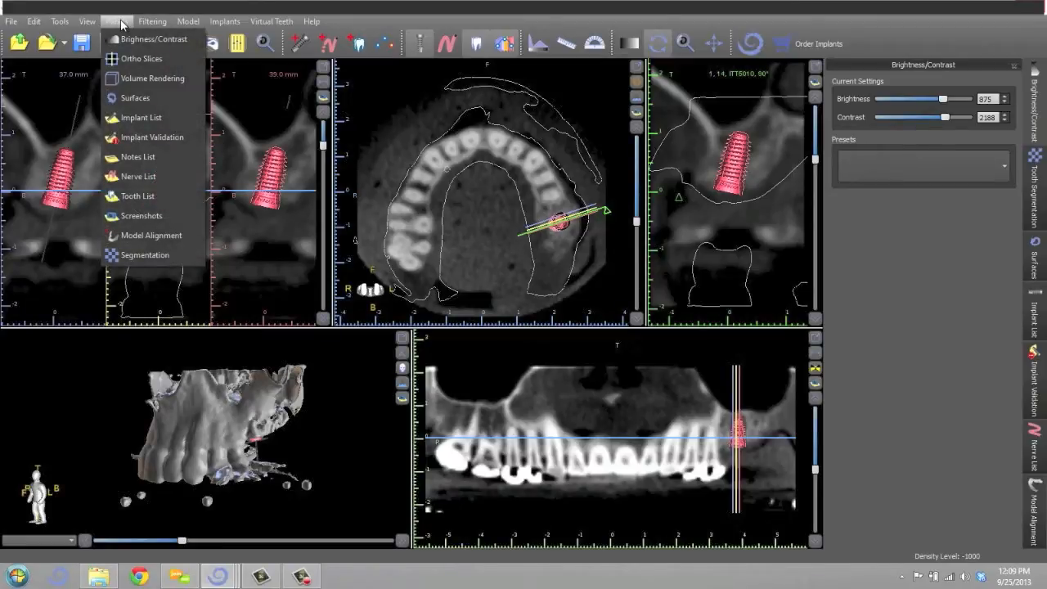
click(135, 98)
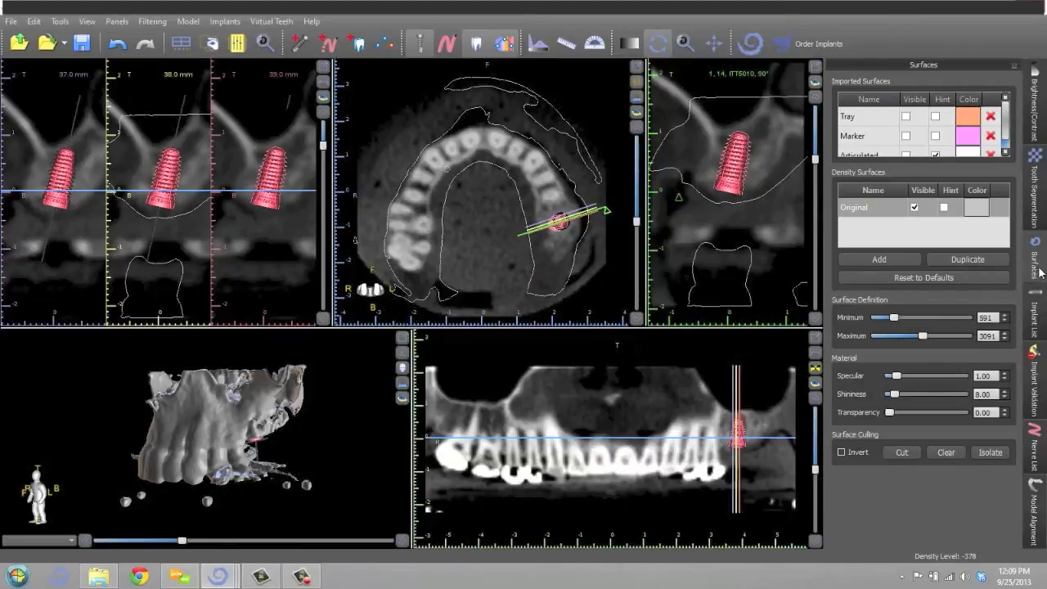
click(1036, 111)
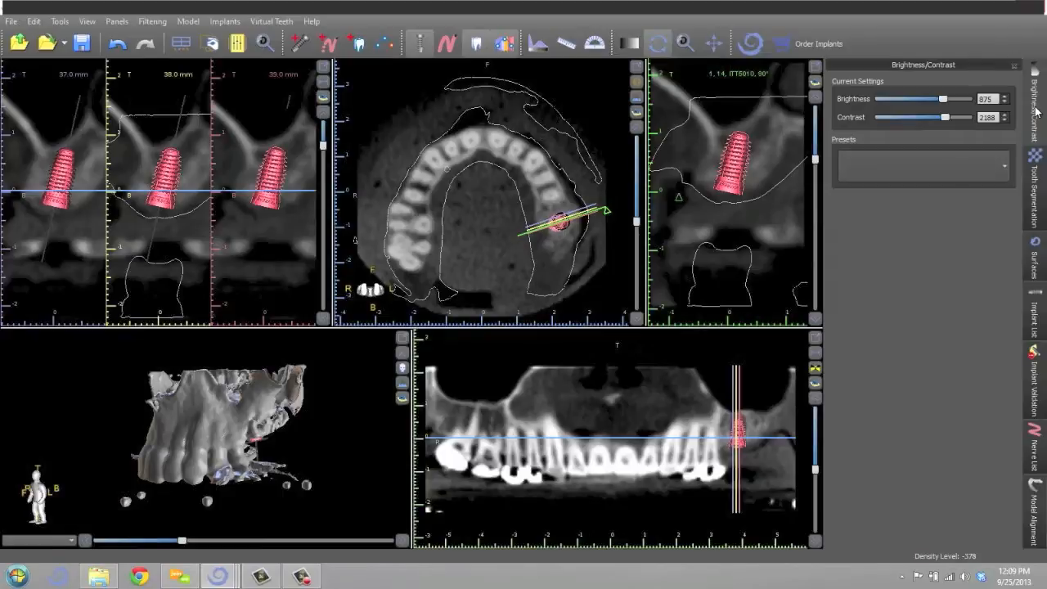
click(1036, 258)
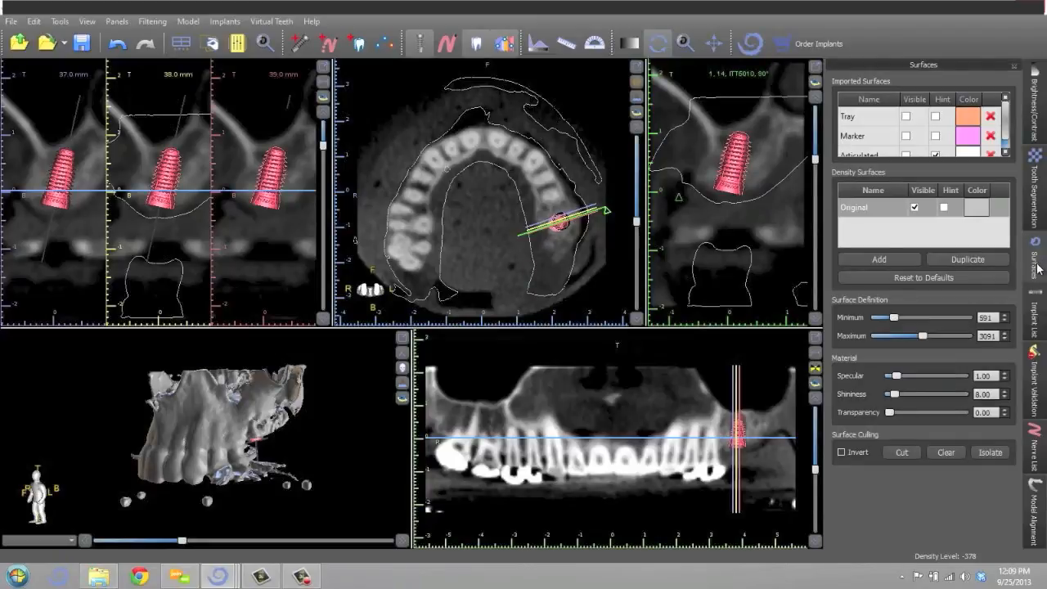
click(402, 341)
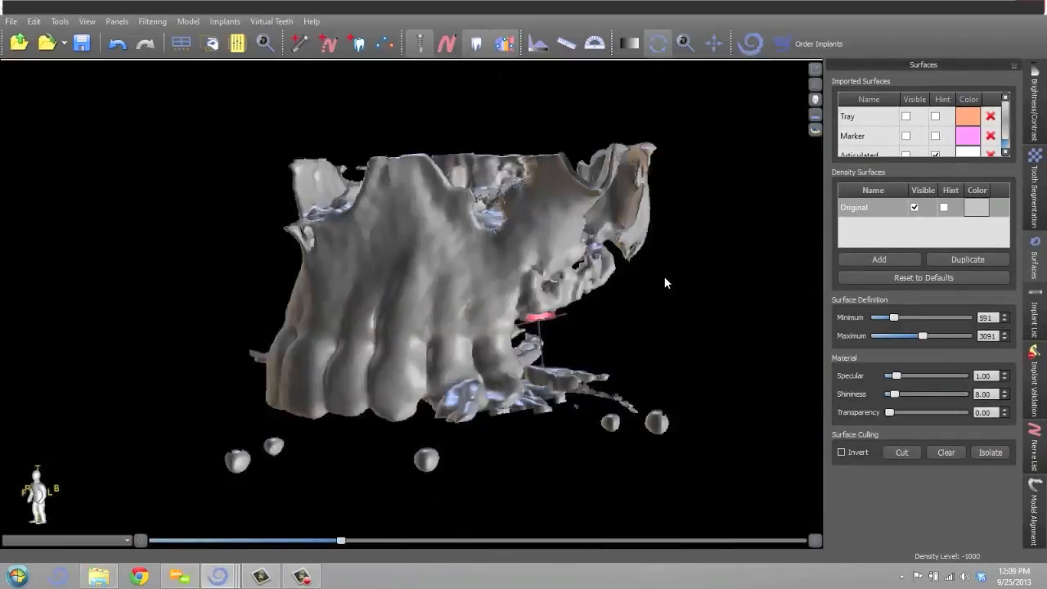
drag(704, 287, 742, 295)
drag(458, 160, 224, 232)
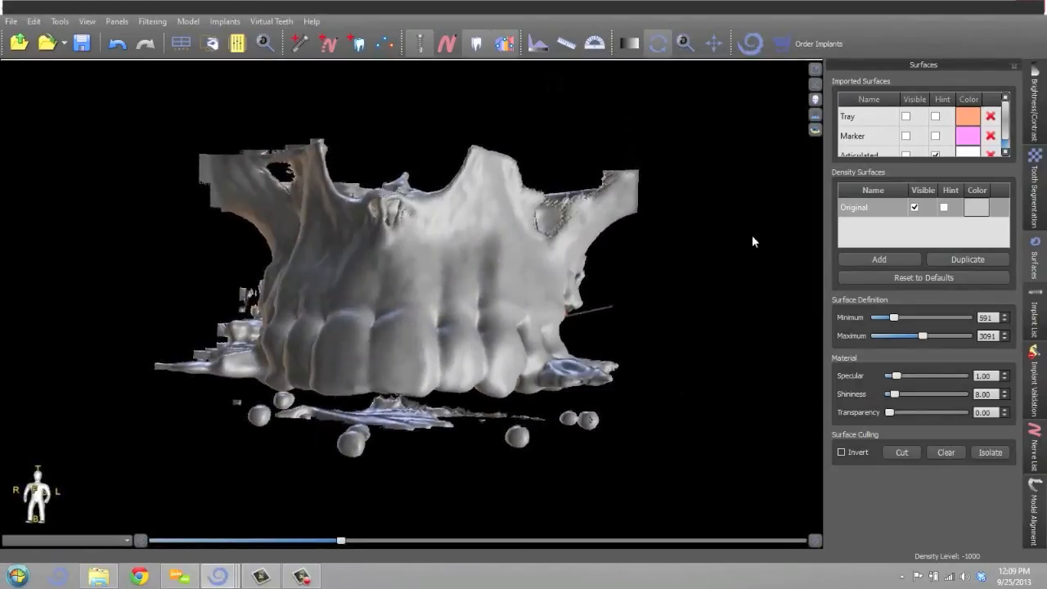
Step: Hide and restore the Original density surface to view the implant on its own
click(915, 208)
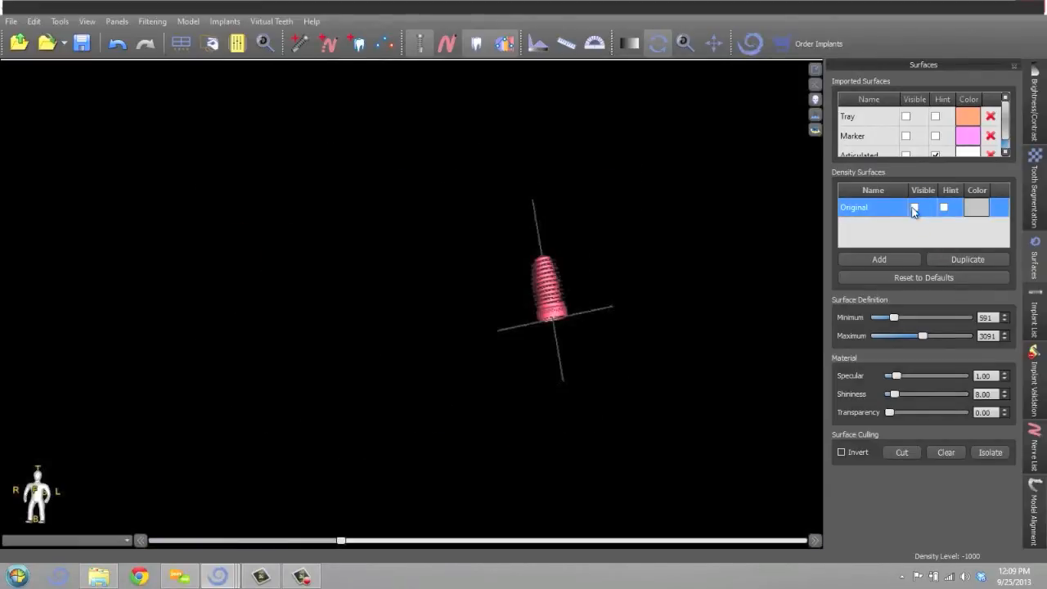
click(915, 208)
click(915, 208)
click(914, 208)
Step: Show the imported Marker surface and hide the Original density surface
scroll(926, 137, down, 1)
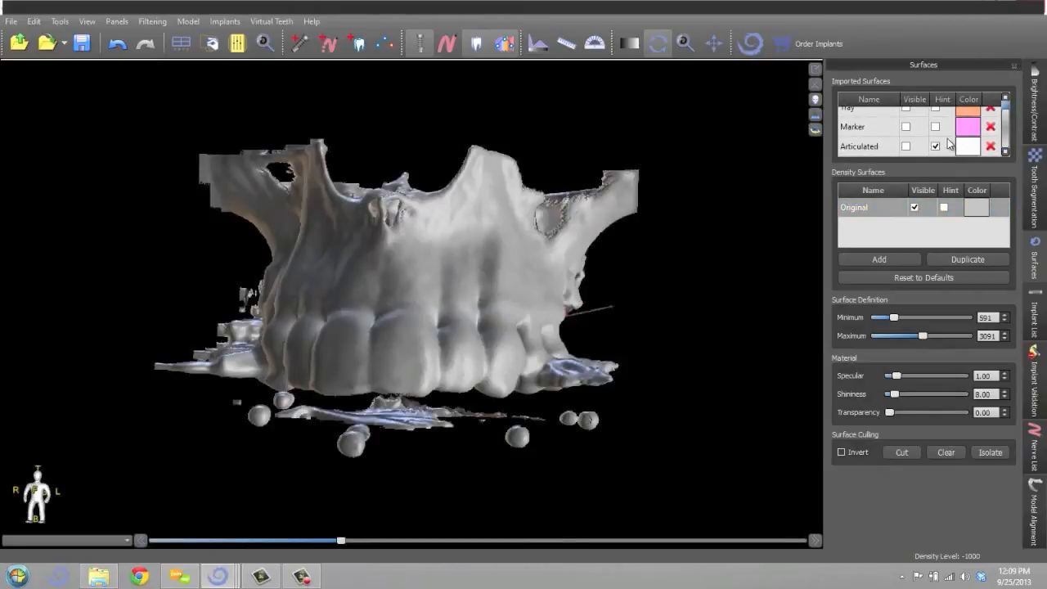
scroll(949, 145, up, 1)
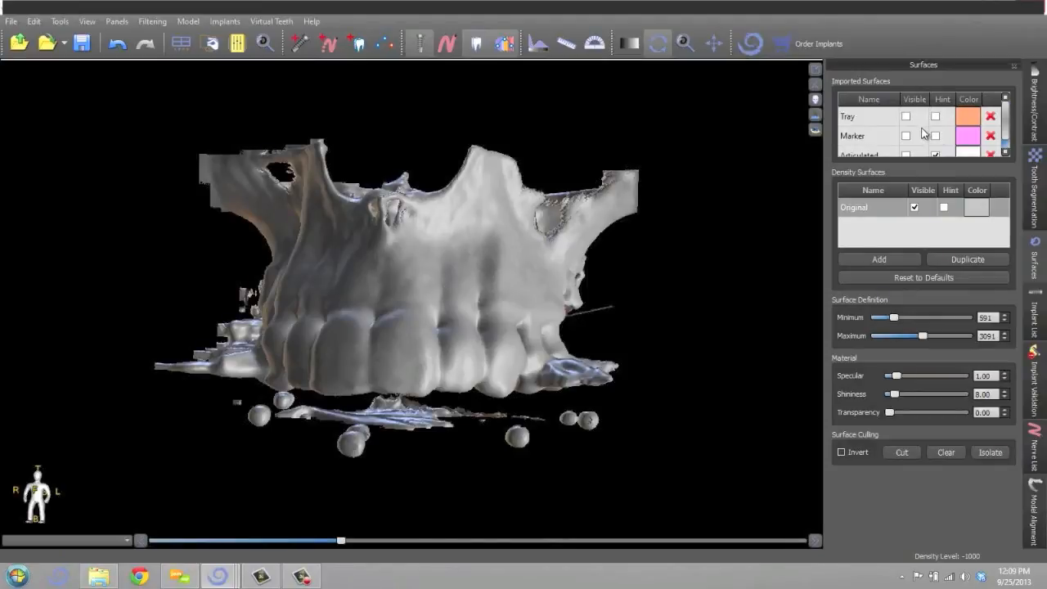
scroll(925, 133, down, 1)
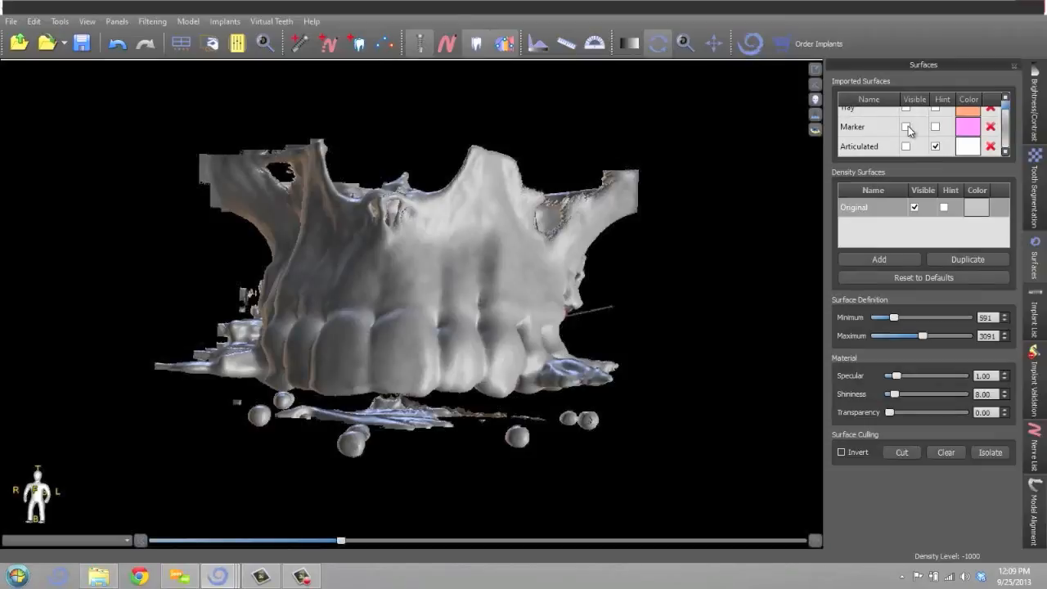
click(905, 128)
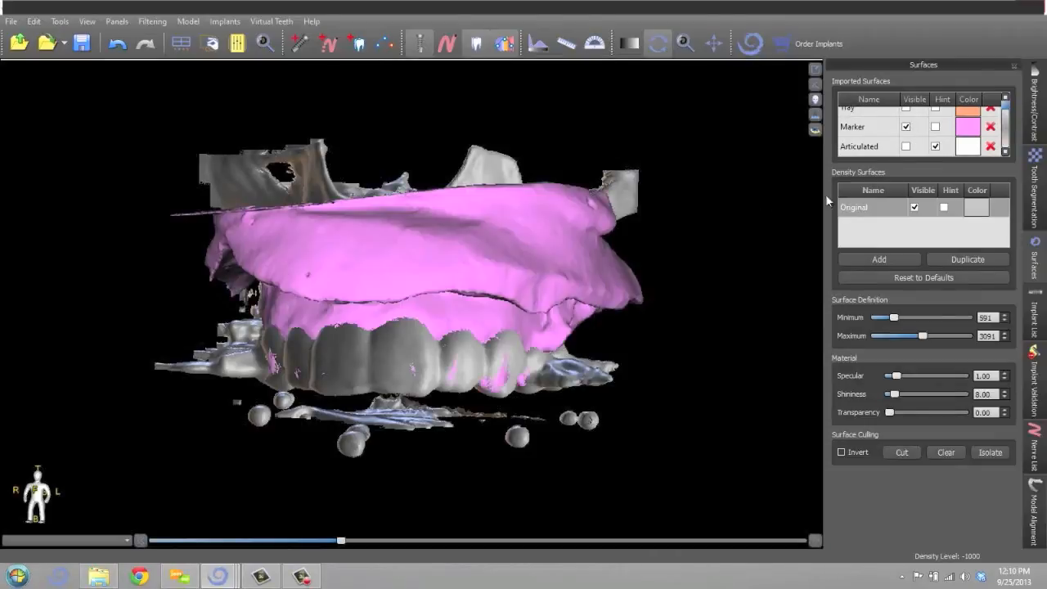
click(916, 208)
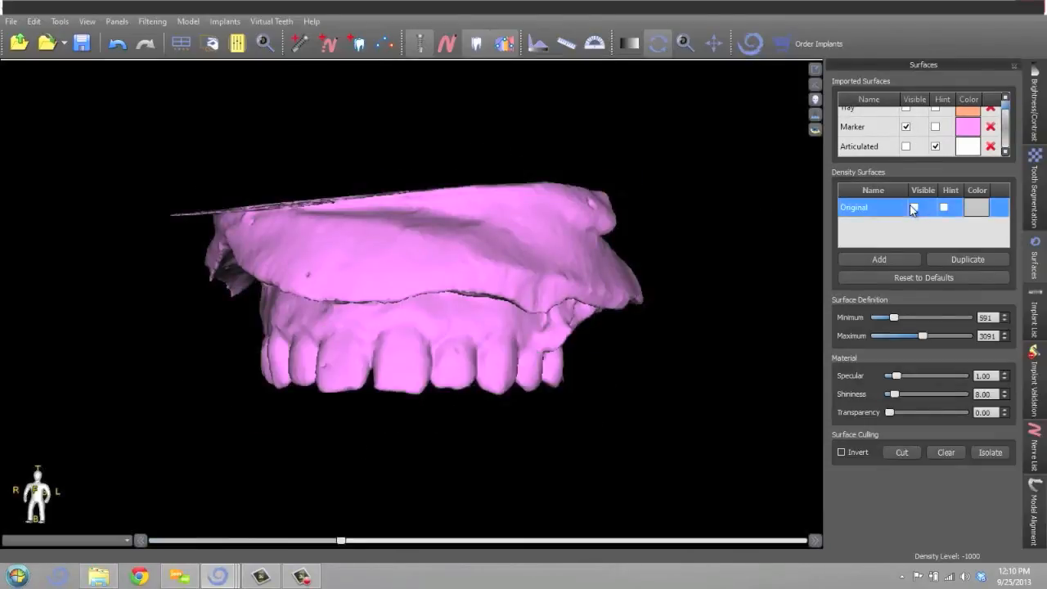
Step: Examine the implant's position and axis on the Marker model from the occlusal side, relative to the neighbouring teeth
drag(481, 103, 245, 162)
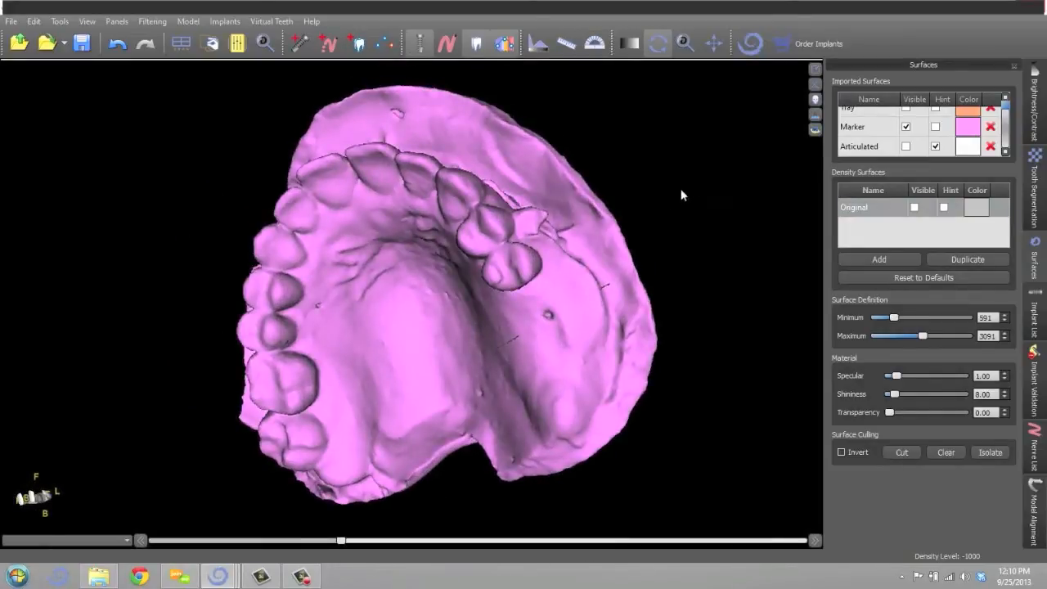
drag(676, 199, 739, 145)
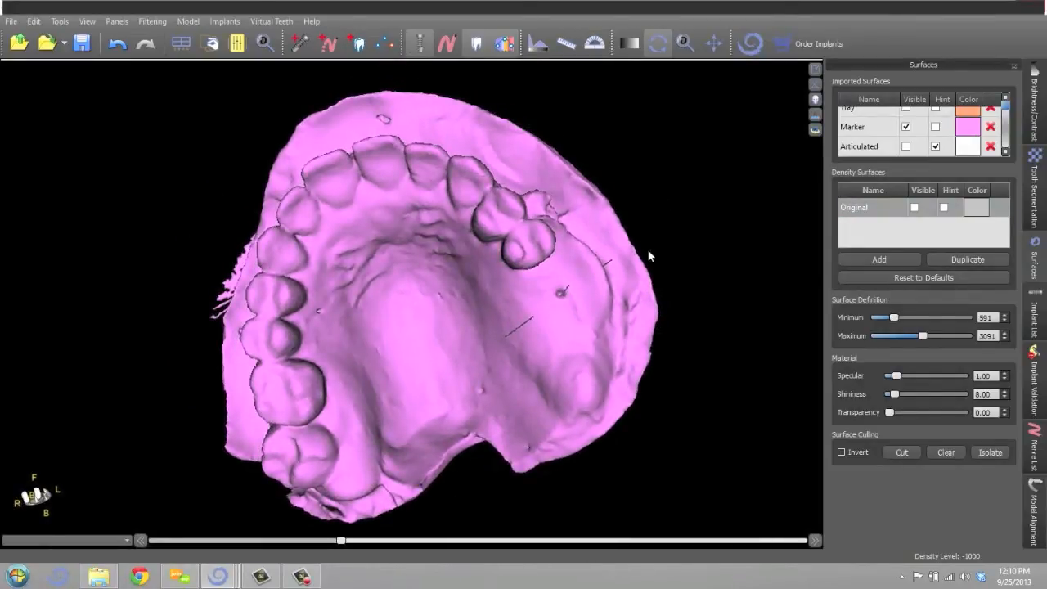
mouse_move(613, 322)
mouse_down()
mouse_move(591, 328)
mouse_move(608, 319)
mouse_up()
click(564, 298)
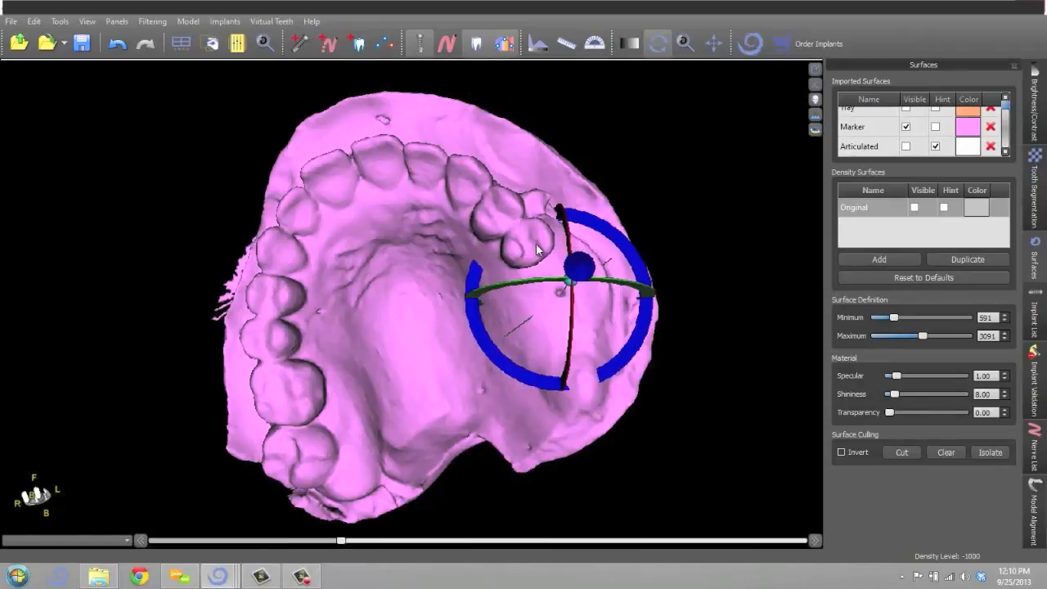
drag(697, 216, 543, 272)
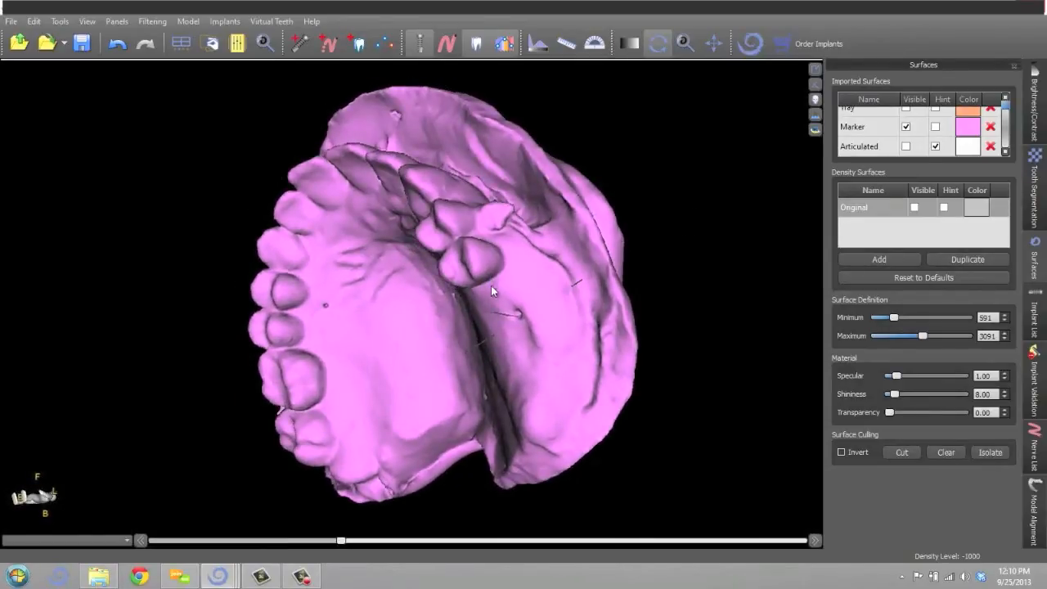
click(511, 318)
click(495, 280)
click(521, 314)
drag(669, 189, 633, 374)
click(561, 343)
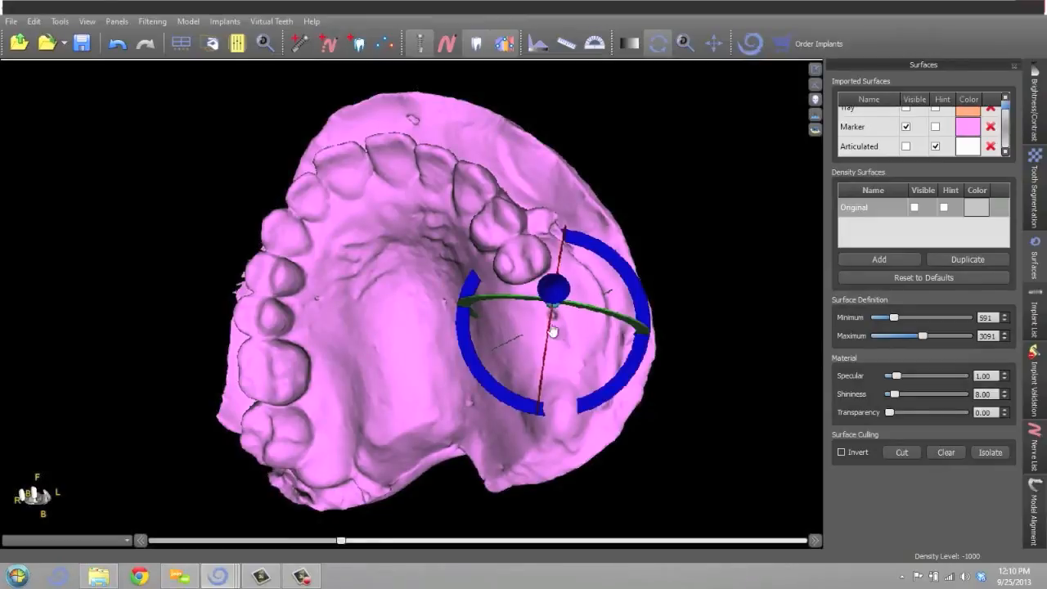
Step: Deselect the implant and examine the Marker model from the occlusal side and from the side, looking at the marked implant position and axis
drag(679, 168, 687, 165)
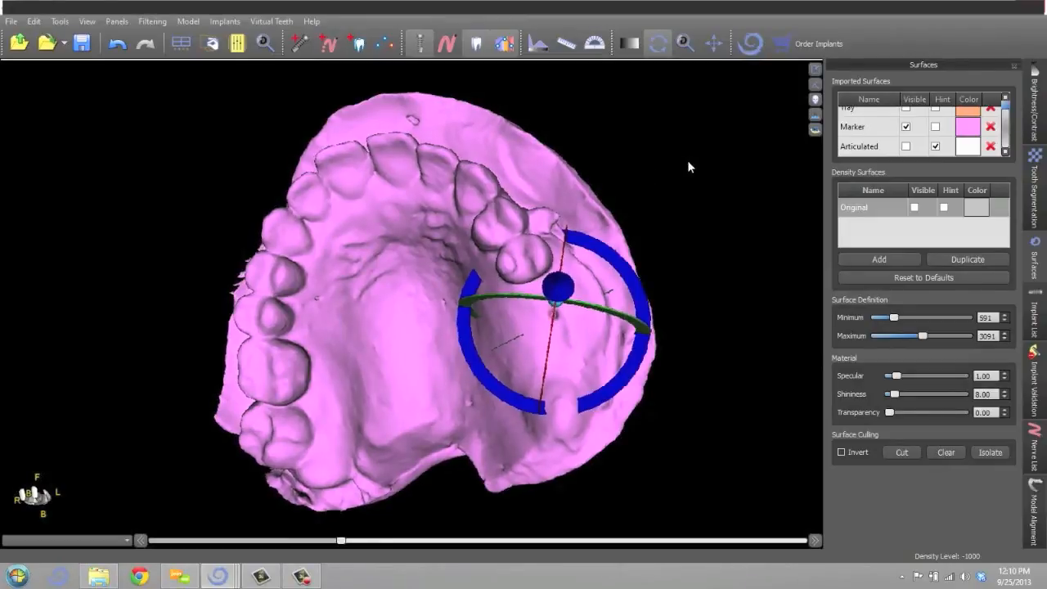
click(685, 171)
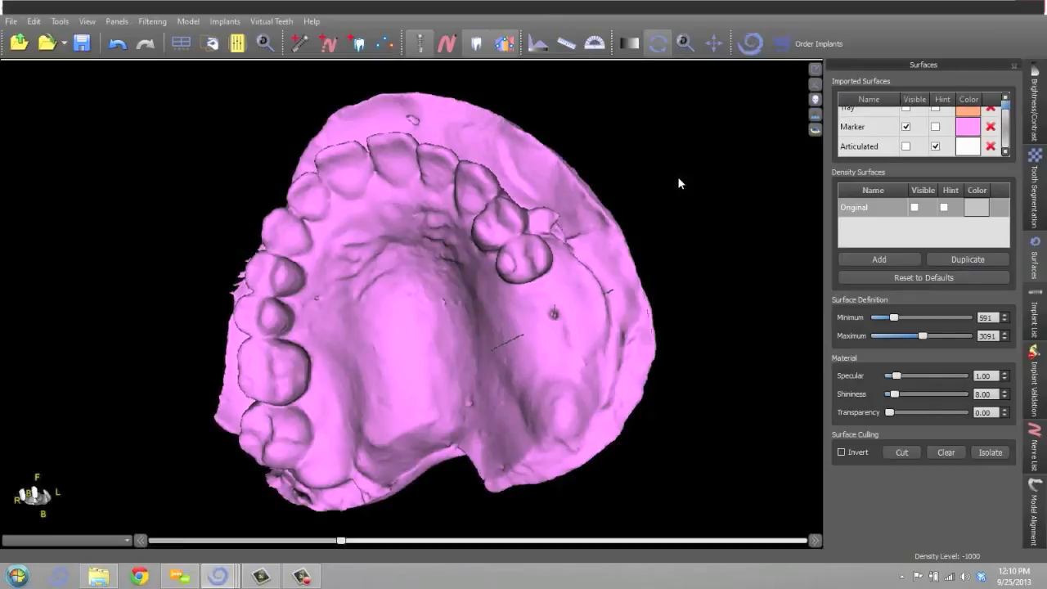
drag(679, 167, 671, 203)
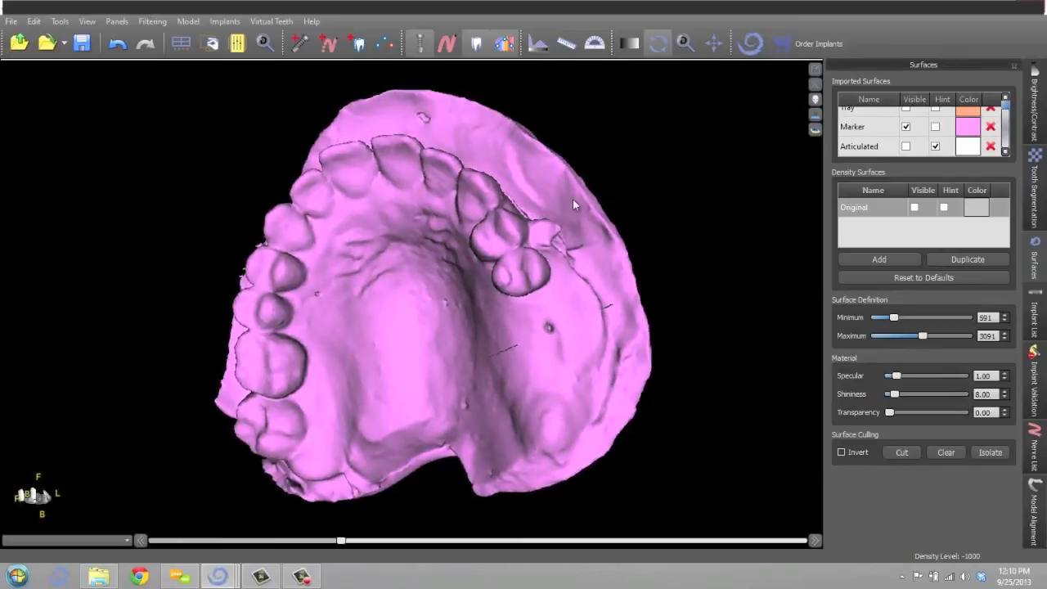
mouse_move(559, 337)
drag(472, 143, 346, 309)
drag(243, 135, 176, 417)
drag(653, 209, 691, 221)
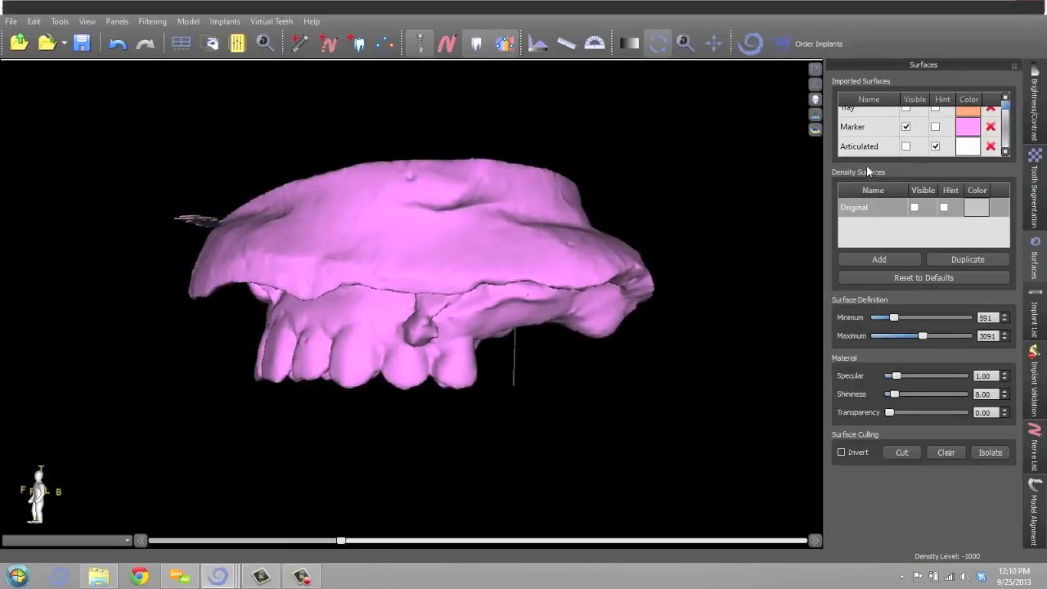
Step: Toggle the Marker surface's visibility and leave it hidden to view the implant and its axis alone
click(905, 127)
click(906, 127)
click(905, 127)
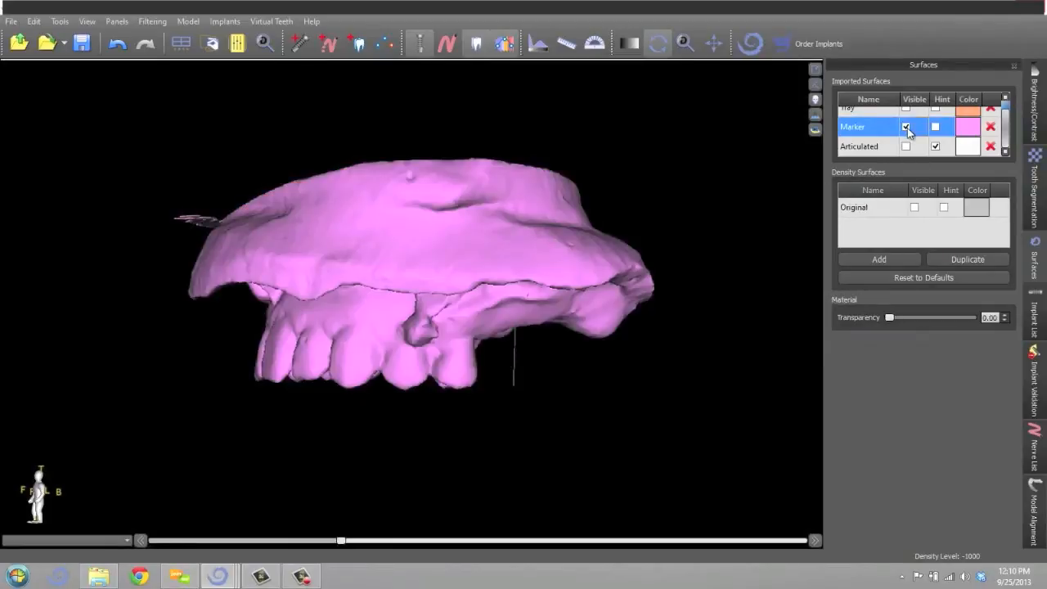
click(905, 127)
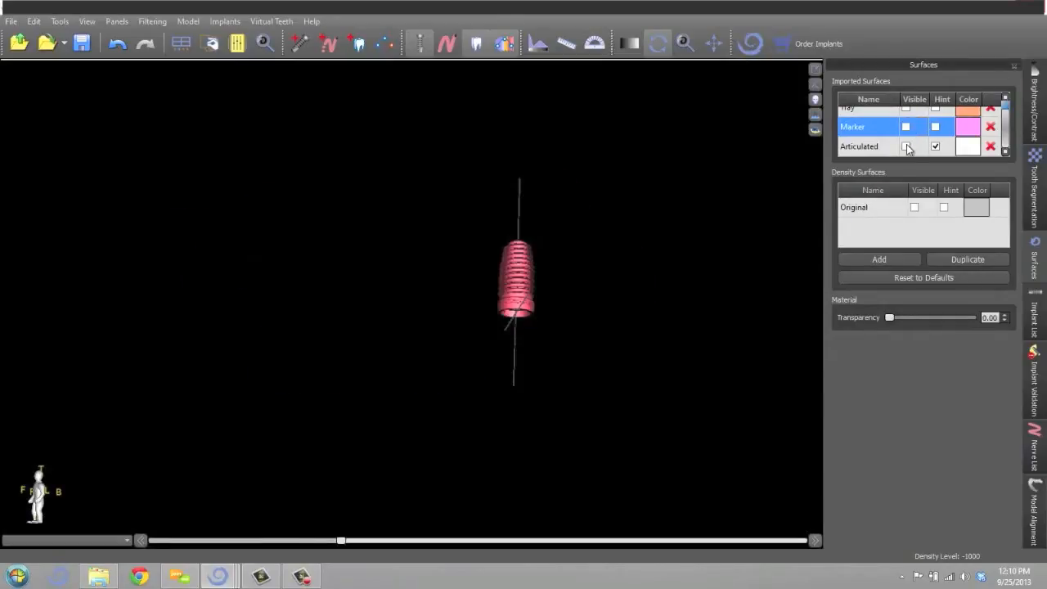
Step: Show the Articulated surface and examine the implant axis relative to the opposing lower teeth from the side
click(906, 147)
mouse_move(753, 211)
mouse_down()
mouse_move(660, 140)
mouse_move(671, 248)
mouse_move(646, 249)
mouse_up()
drag(186, 264, 694, 208)
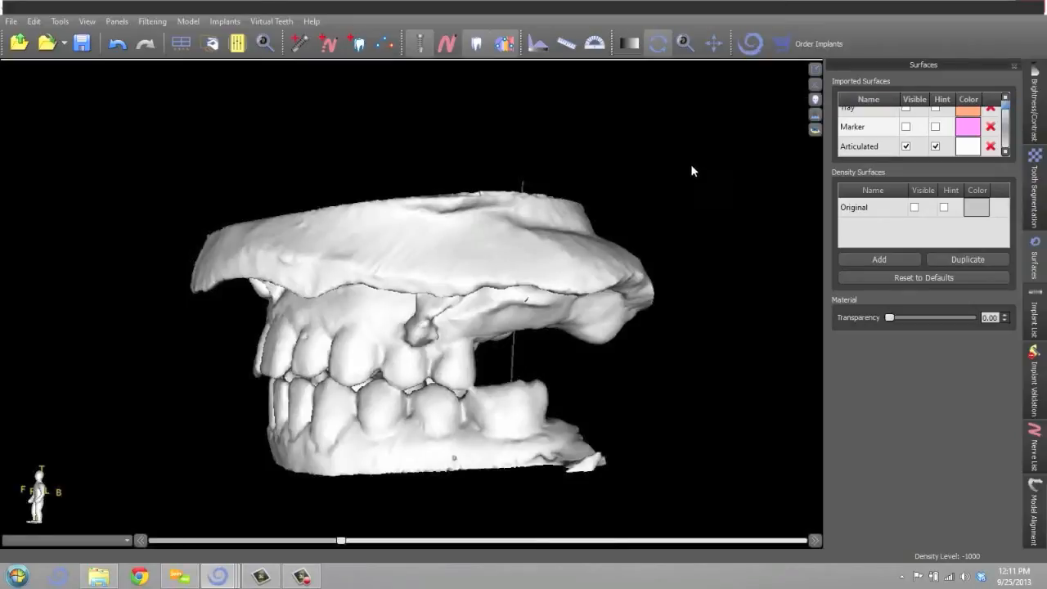
drag(254, 175, 666, 128)
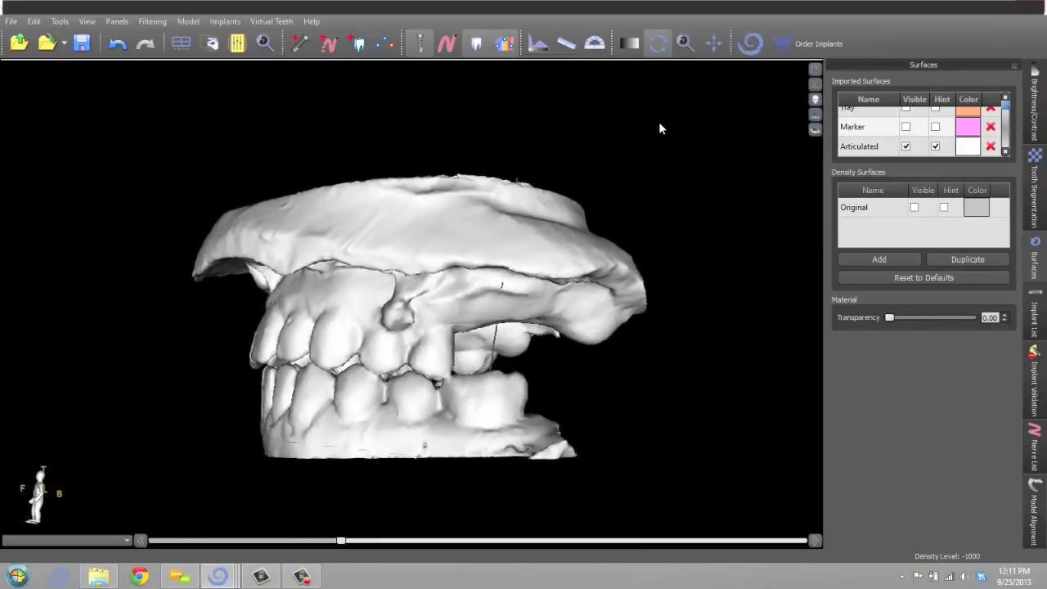
drag(350, 143, 393, 168)
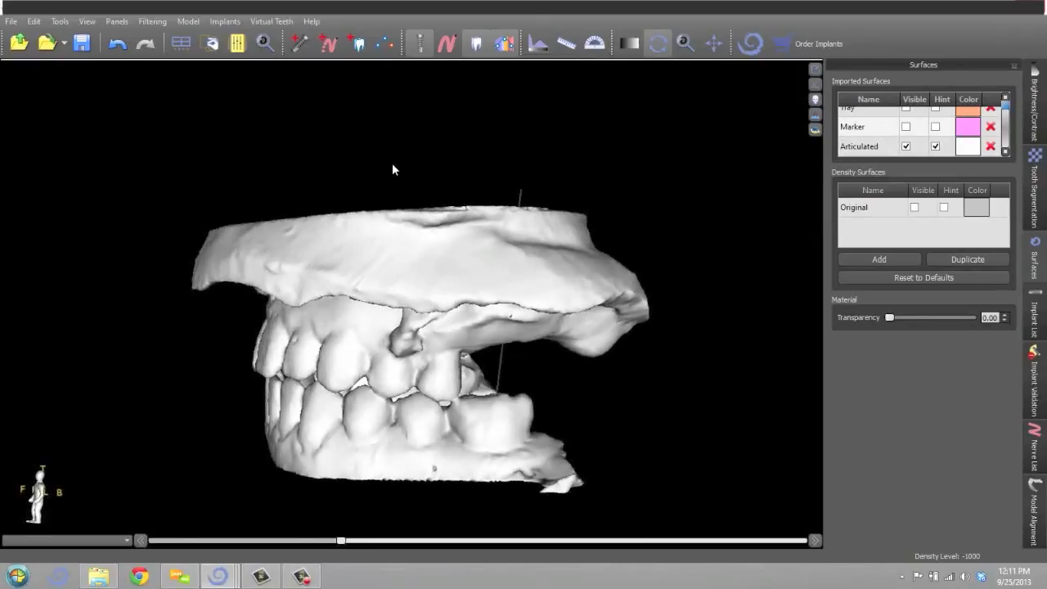
Step: Overlay the Marker surface on the Articulated model to compare them, and hide the Articulated surface again
click(906, 126)
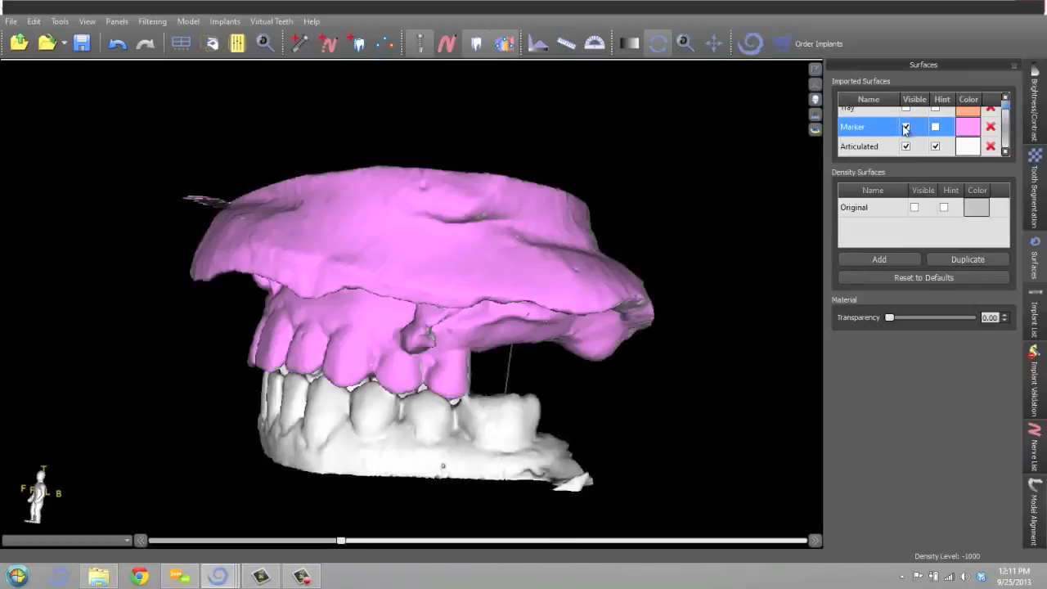
mouse_move(635, 145)
mouse_down()
mouse_move(546, 114)
mouse_move(596, 110)
mouse_move(447, 173)
mouse_move(374, 171)
mouse_move(401, 125)
mouse_move(351, 192)
mouse_move(657, 175)
mouse_move(699, 217)
mouse_move(442, 194)
mouse_move(372, 175)
mouse_move(385, 168)
mouse_up()
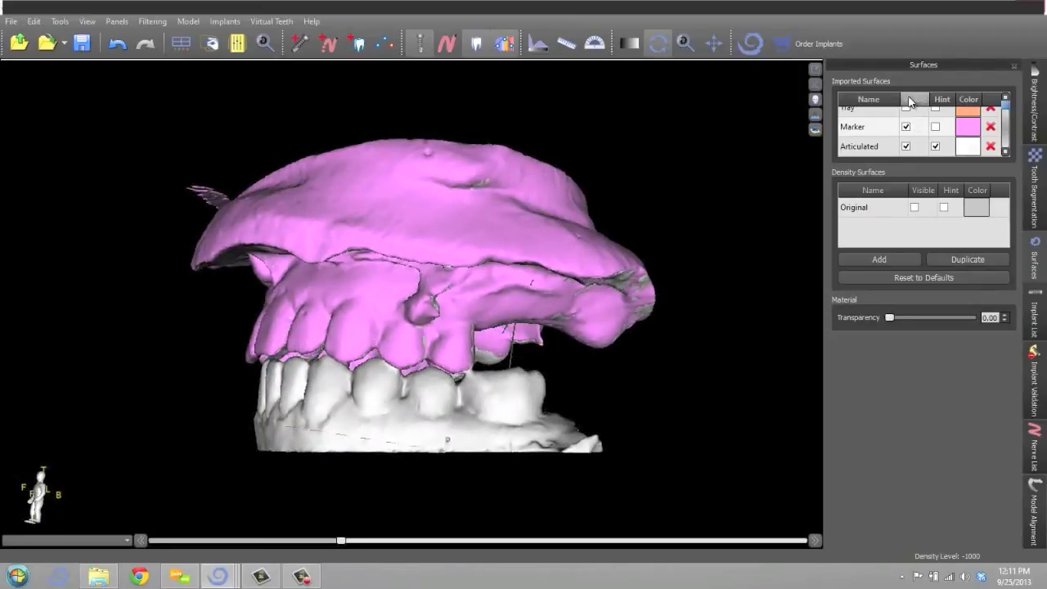
click(905, 145)
Step: Examine the Marker model from the side, following the implant axis beyond the last tooth at slightly different angles
mouse_move(661, 126)
mouse_down()
mouse_move(626, 145)
mouse_move(702, 110)
mouse_move(650, 129)
mouse_up()
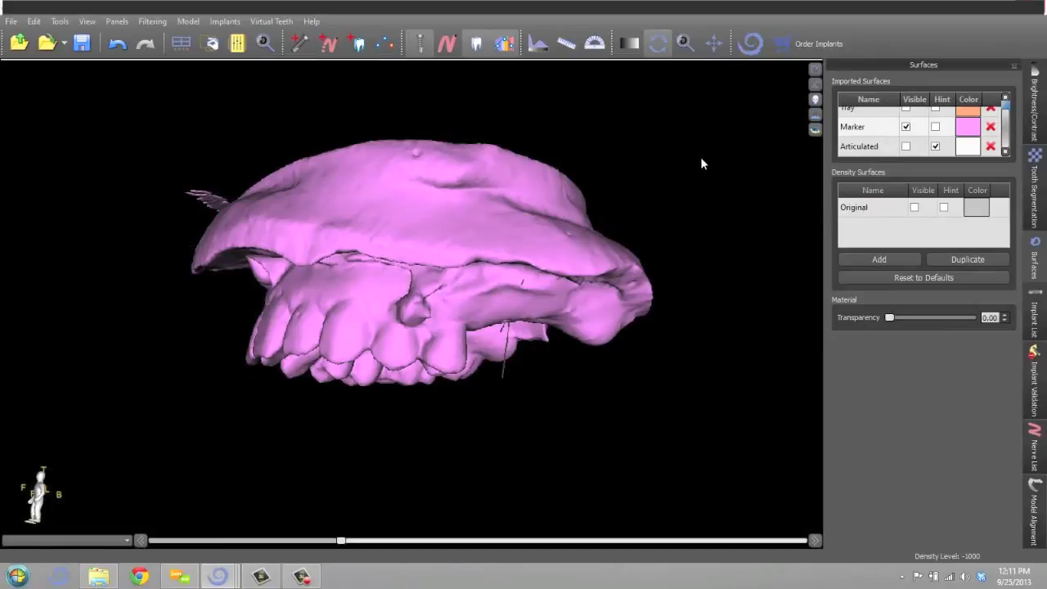
drag(708, 152, 736, 170)
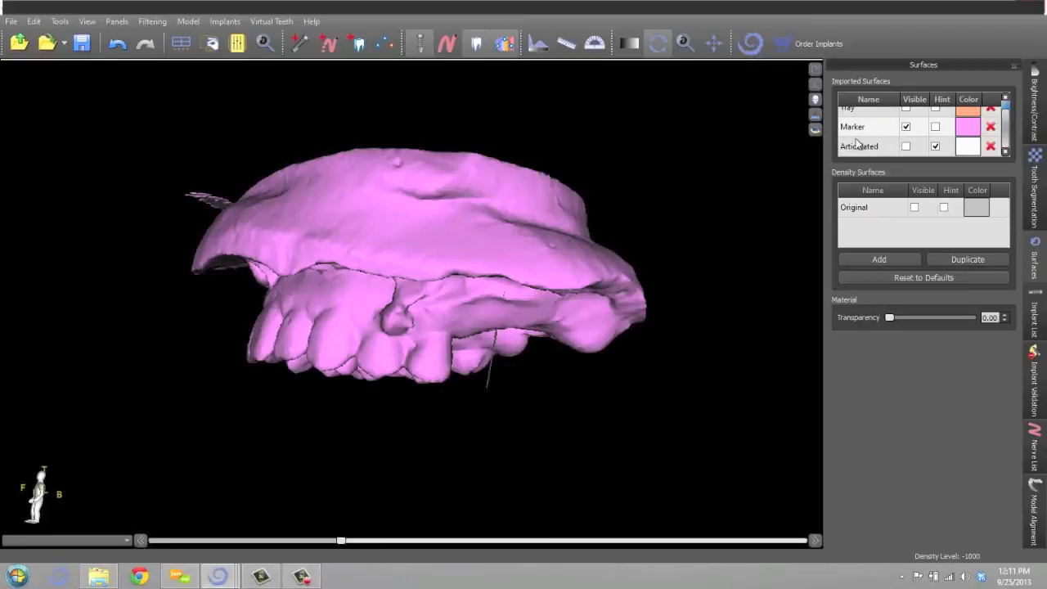
drag(690, 171, 647, 137)
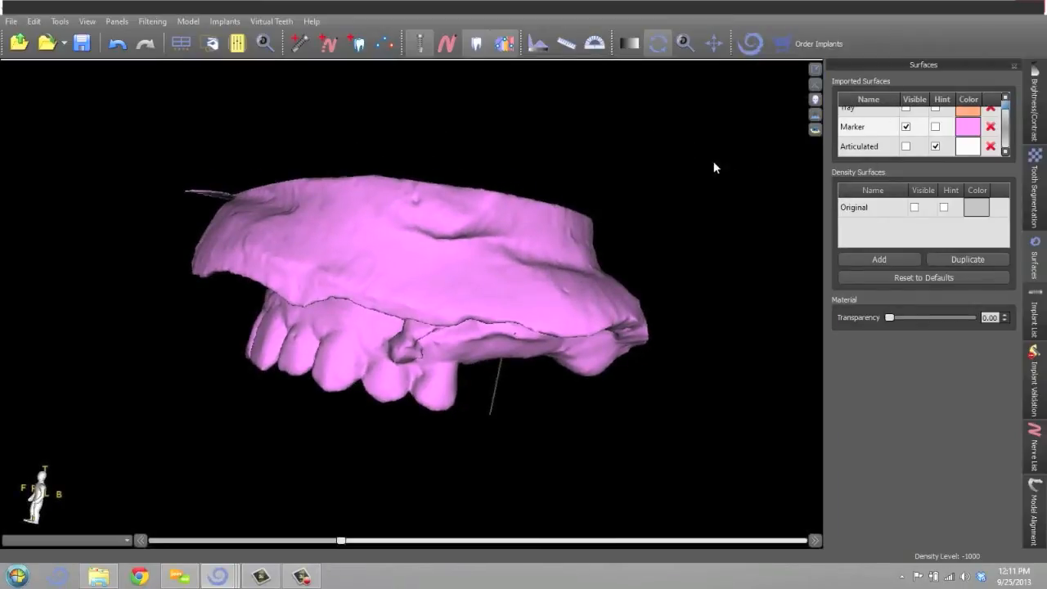
drag(716, 168, 729, 142)
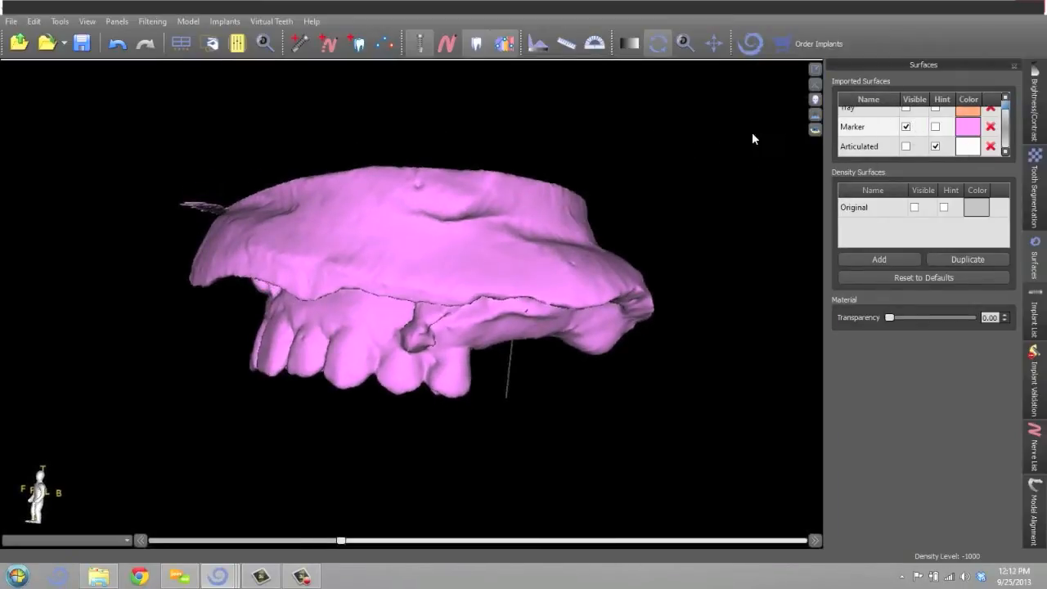
Step: Show the Original density surface together with the Marker model and examine how the two overlap around the teeth
mouse_move(665, 134)
mouse_down()
mouse_move(650, 122)
mouse_move(398, 84)
mouse_move(390, 115)
mouse_move(652, 139)
mouse_up()
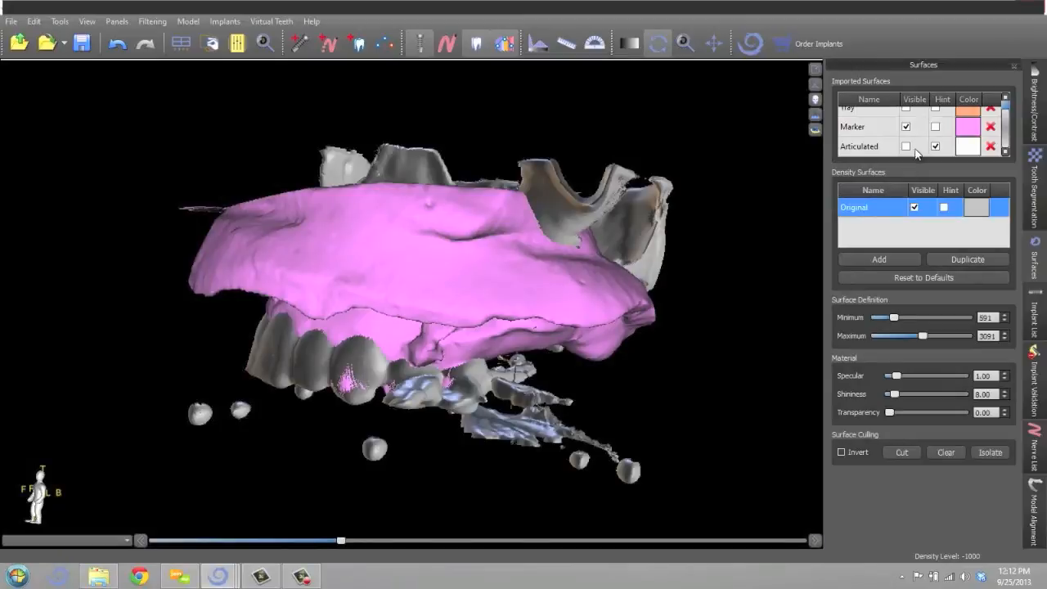
click(689, 174)
drag(672, 141, 711, 166)
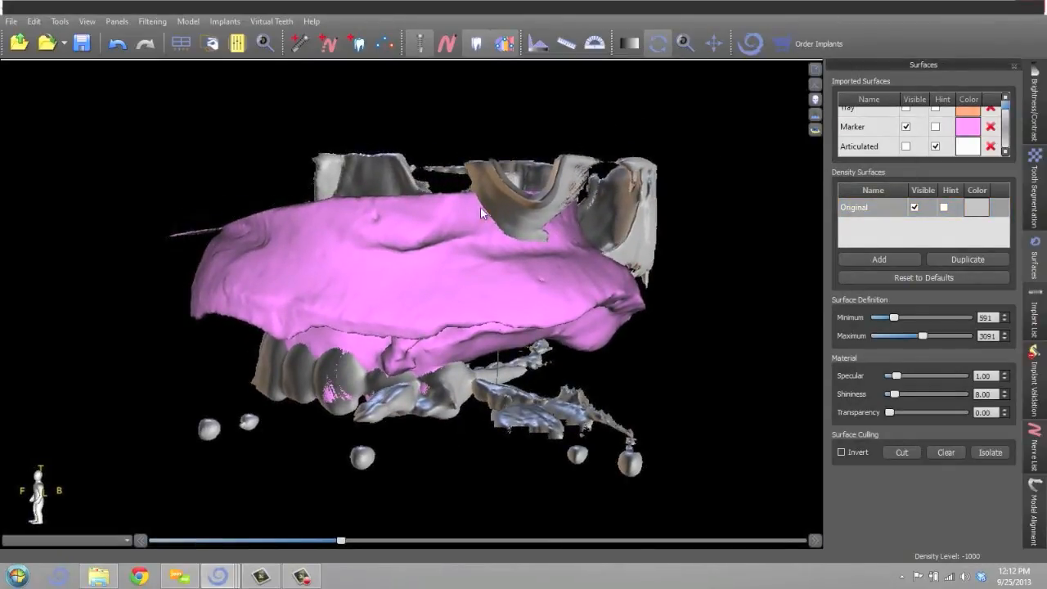
click(479, 261)
drag(458, 133, 624, 155)
drag(788, 257, 749, 269)
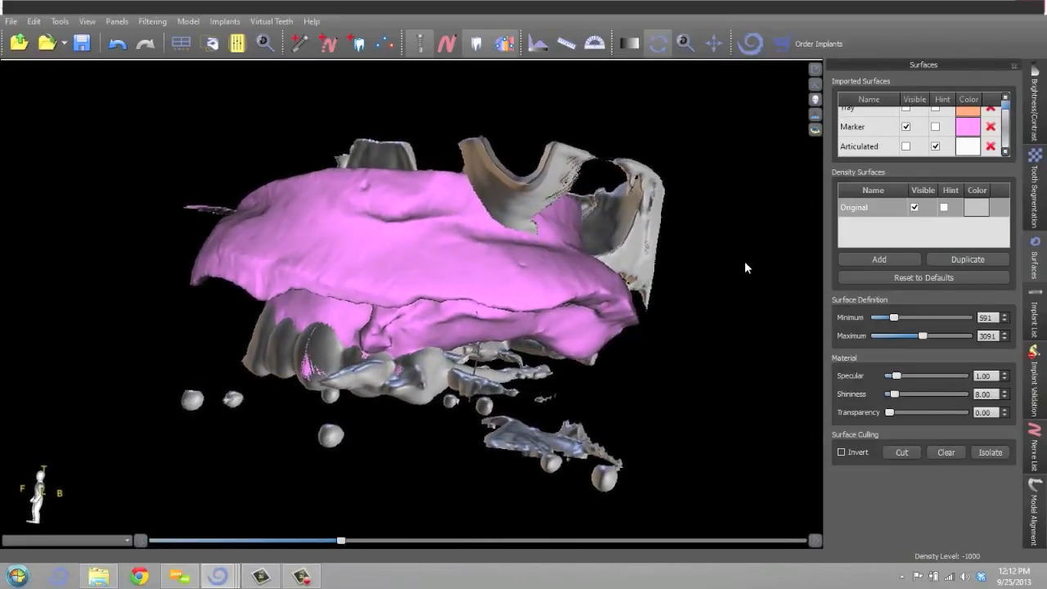
Step: Make the Marker surface see-through by setting its transparency to 0.91 and reducing it to 0.79
click(883, 129)
double_click(884, 129)
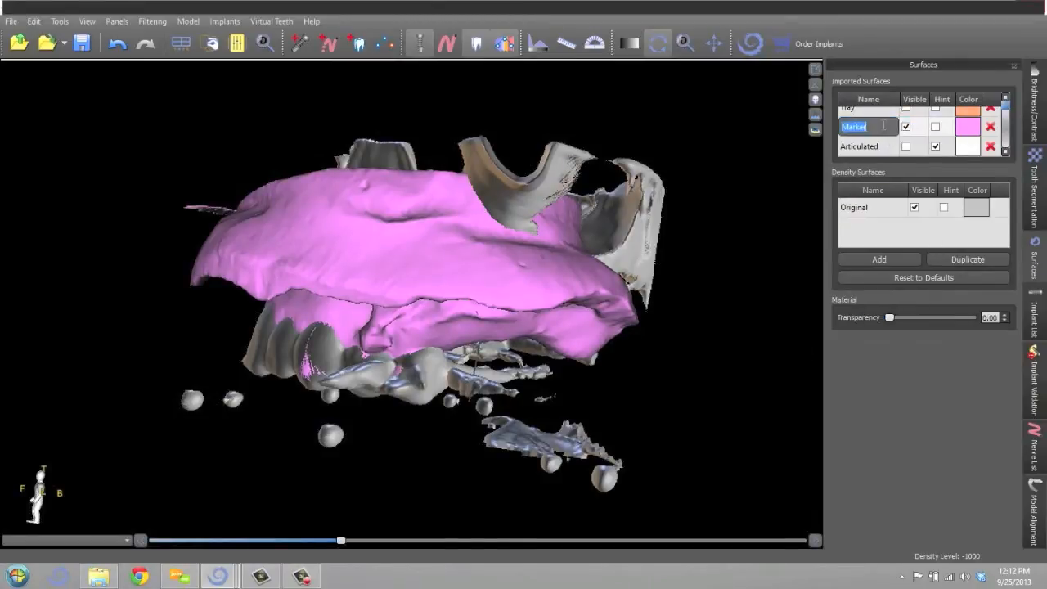
drag(889, 318, 966, 326)
drag(685, 123, 491, 135)
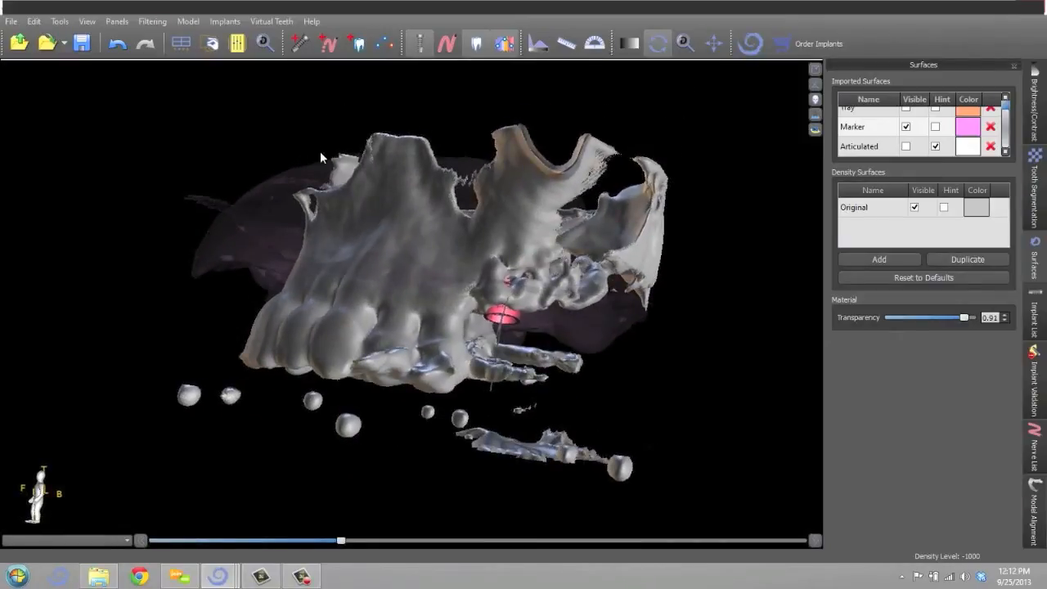
drag(321, 157, 324, 179)
drag(961, 320, 956, 324)
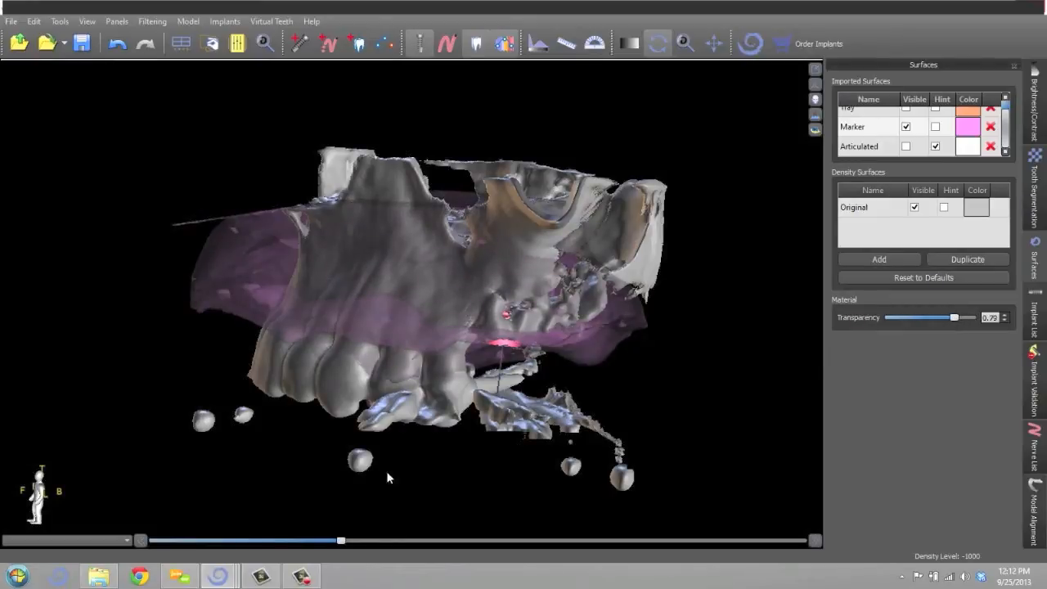
Step: Raise the Original surface's density range to 1018–3518 and examine the implant beside the neighbouring roots
drag(341, 543, 390, 542)
mouse_move(683, 150)
mouse_down()
mouse_move(662, 134)
mouse_move(664, 150)
mouse_up()
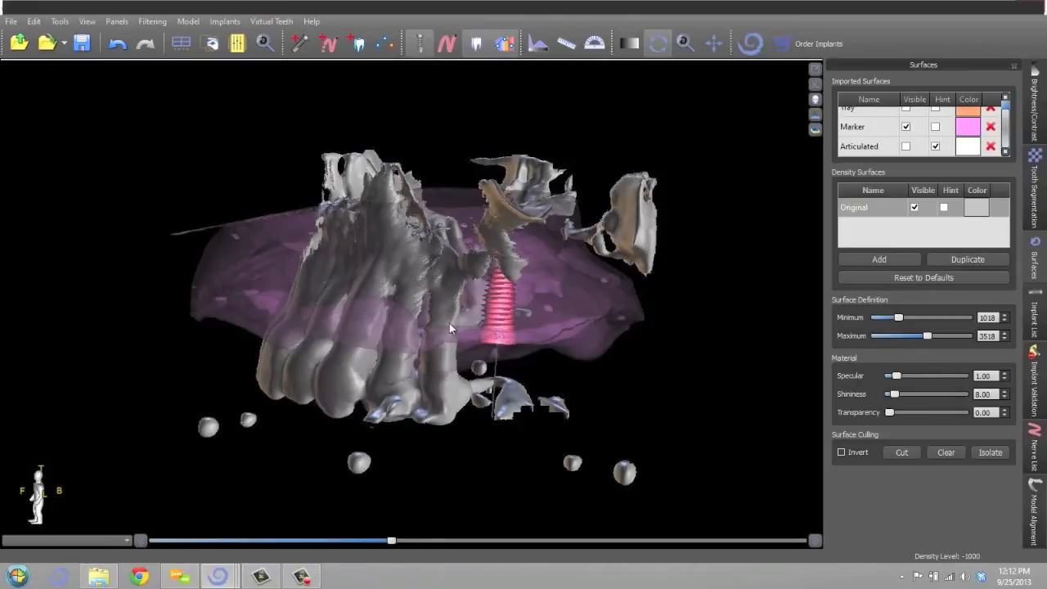
click(505, 305)
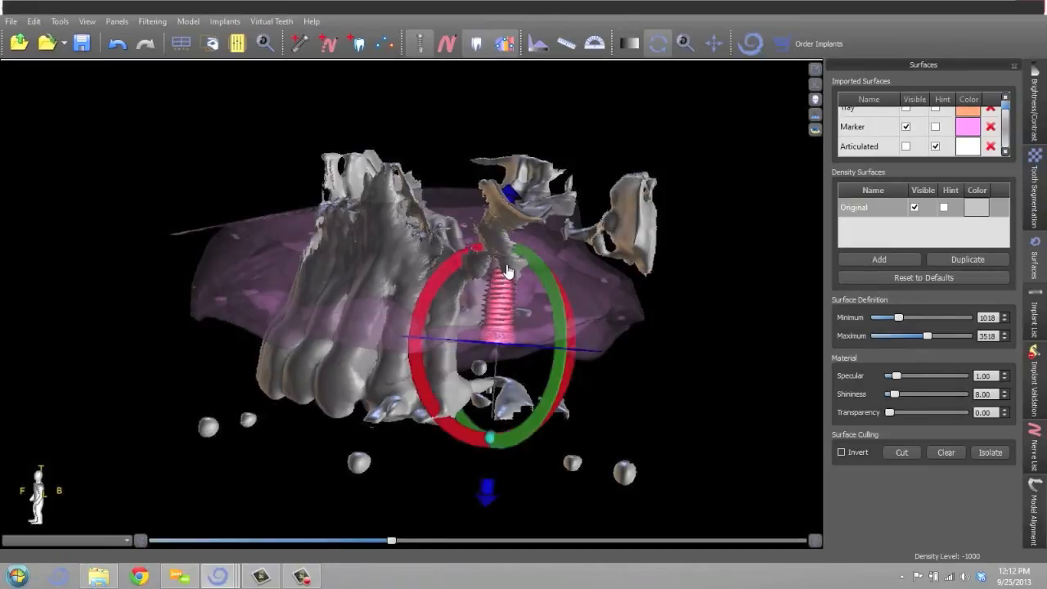
drag(536, 131, 508, 141)
drag(745, 209, 754, 239)
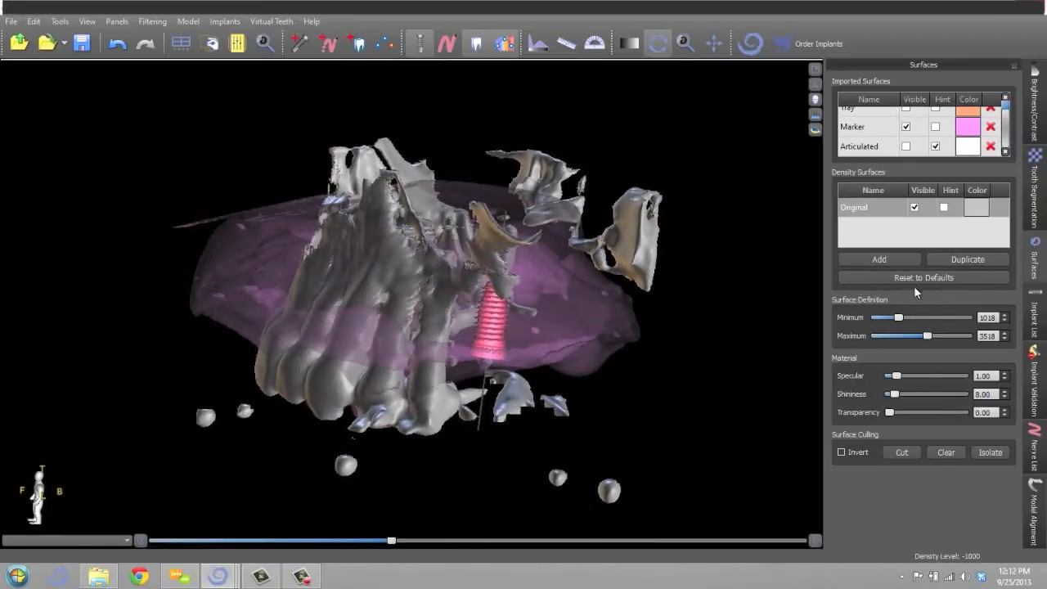
Step: Make the Marker surface more opaque by setting its transparency to 0.68 and finally to 0.23
click(882, 127)
click(883, 127)
drag(955, 320, 946, 321)
drag(666, 432, 739, 236)
drag(346, 137, 374, 75)
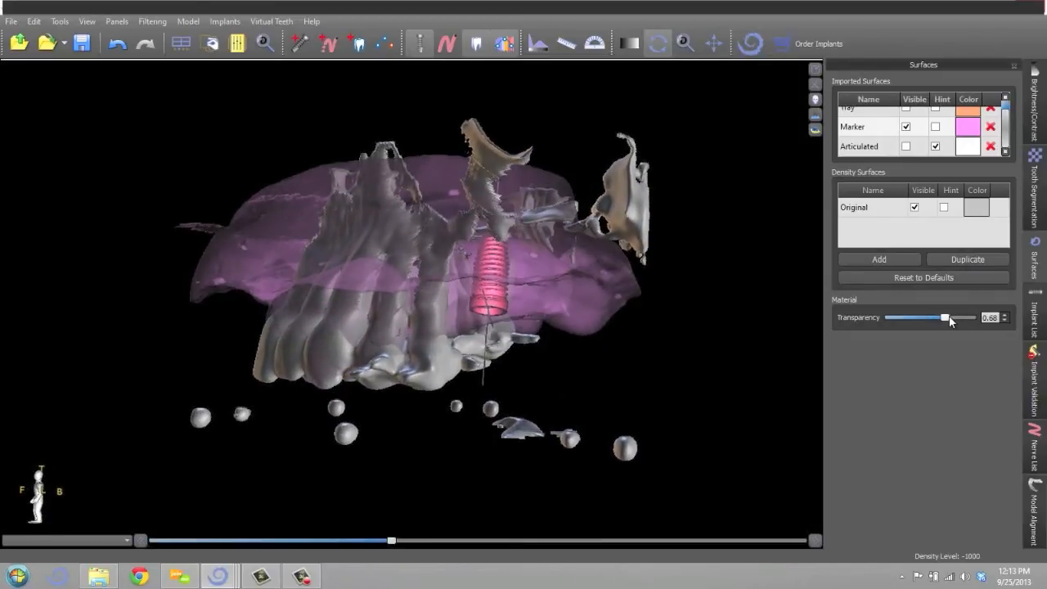
drag(945, 321, 911, 329)
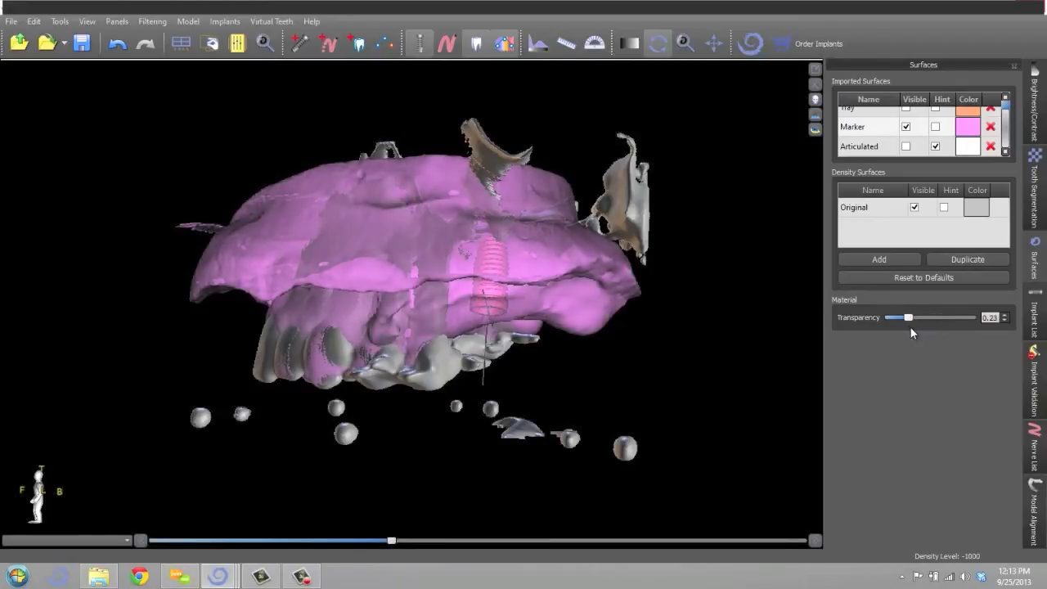
Step: Inspect the implant through the Marker model from below and from the side, and return the Marker's transparency to 0.00
drag(723, 332, 525, 128)
click(434, 175)
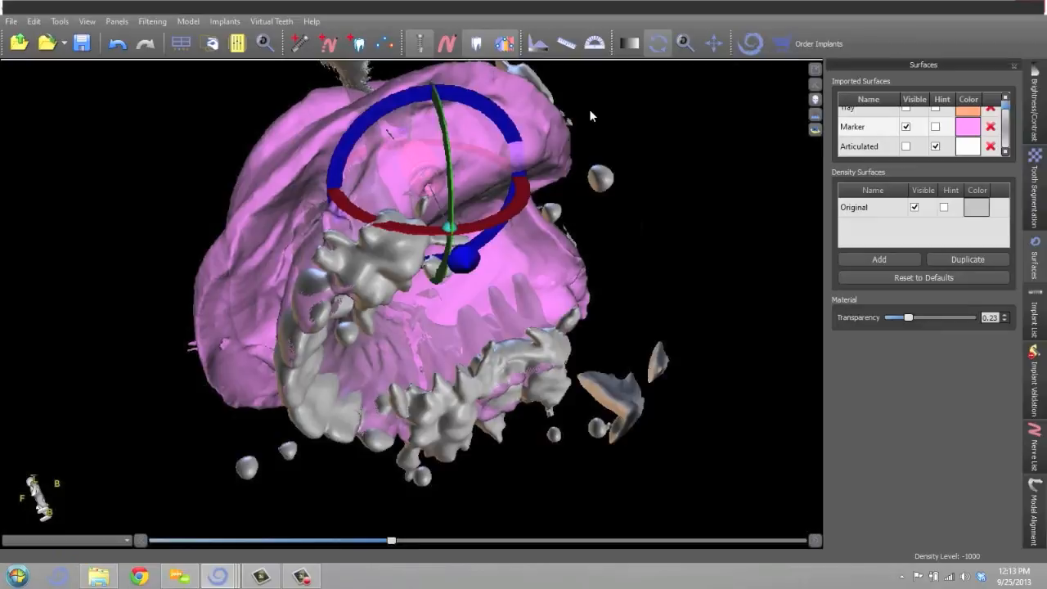
drag(622, 129, 658, 241)
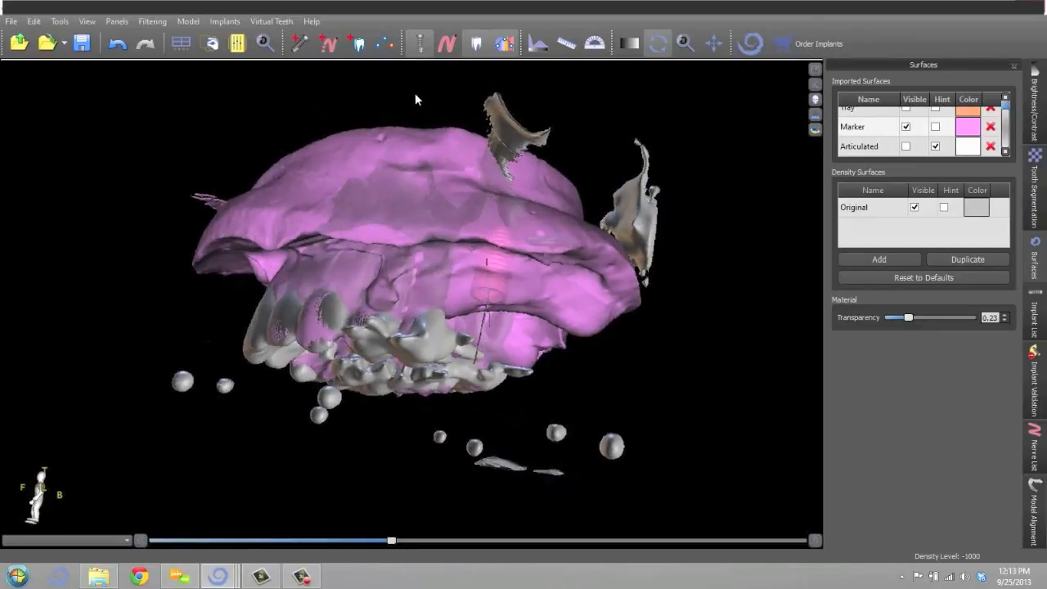
drag(397, 117, 567, 366)
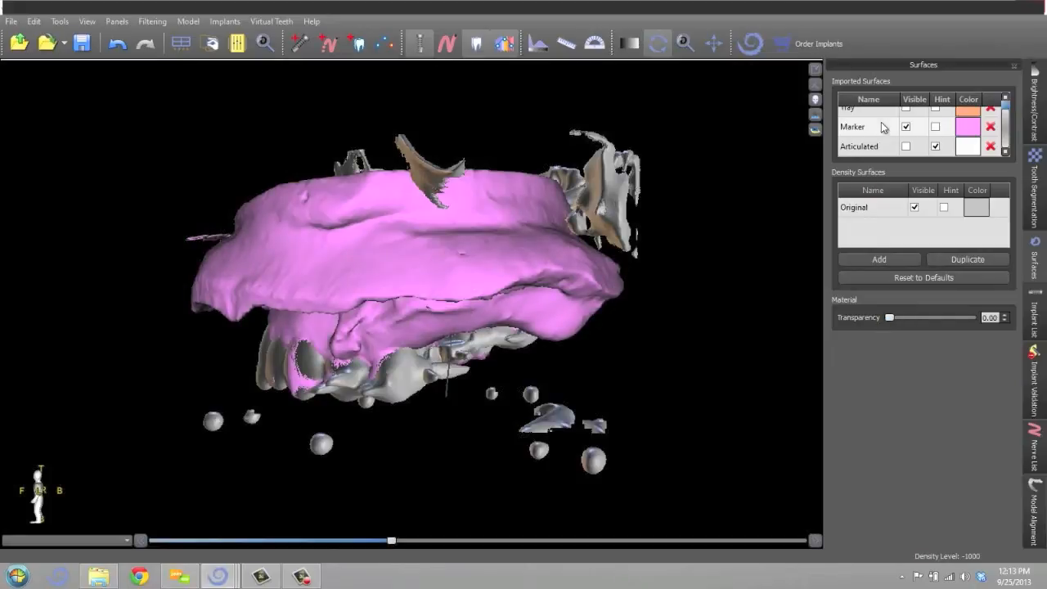
drag(512, 97, 564, 106)
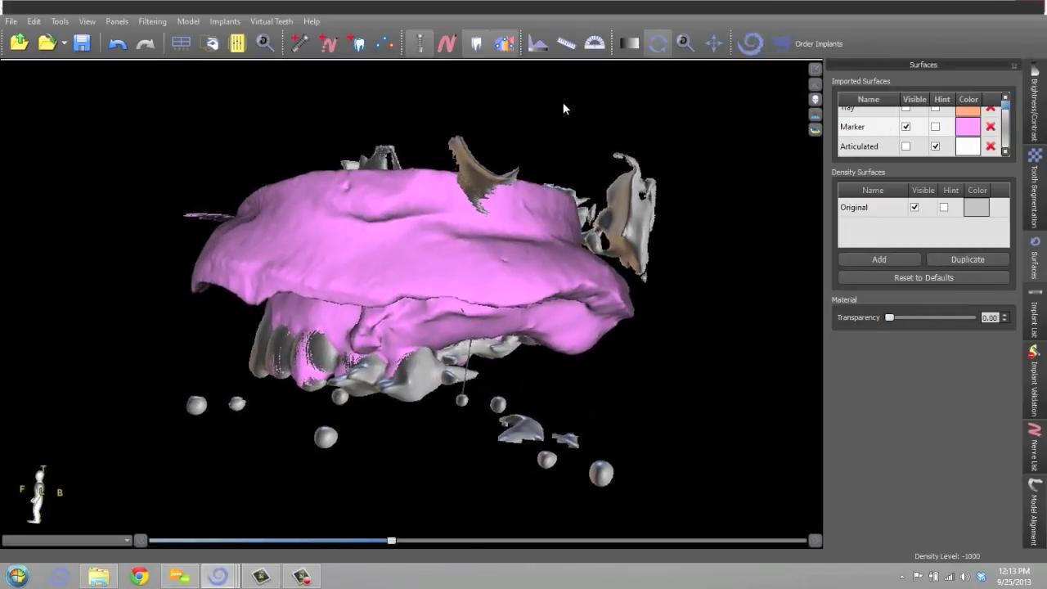
Step: Hide the Marker surface and lower the Original surface's density range to 929–3429 to inspect the bone around the implant
click(906, 127)
mouse_move(456, 144)
mouse_down()
mouse_move(515, 131)
mouse_move(289, 137)
mouse_move(289, 235)
mouse_move(320, 253)
mouse_up()
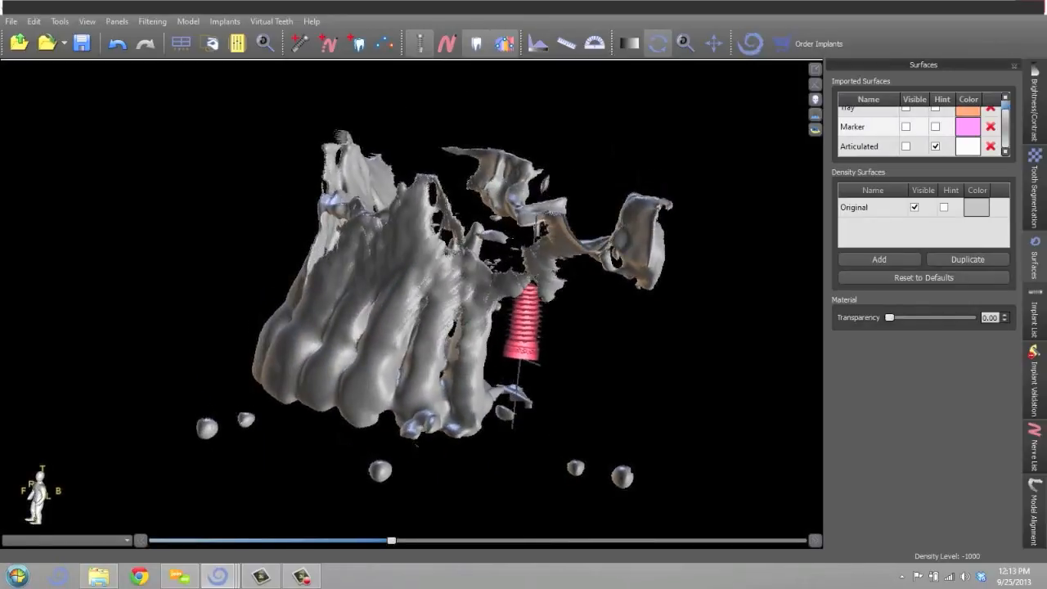
mouse_move(393, 547)
mouse_down()
mouse_move(418, 547)
mouse_move(381, 540)
mouse_up()
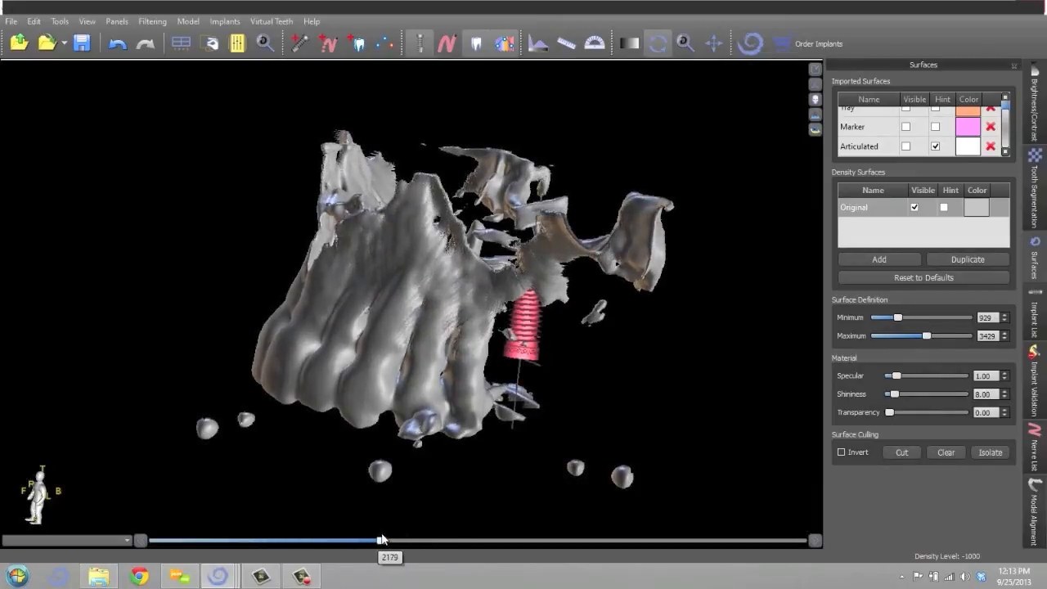
drag(673, 447, 598, 426)
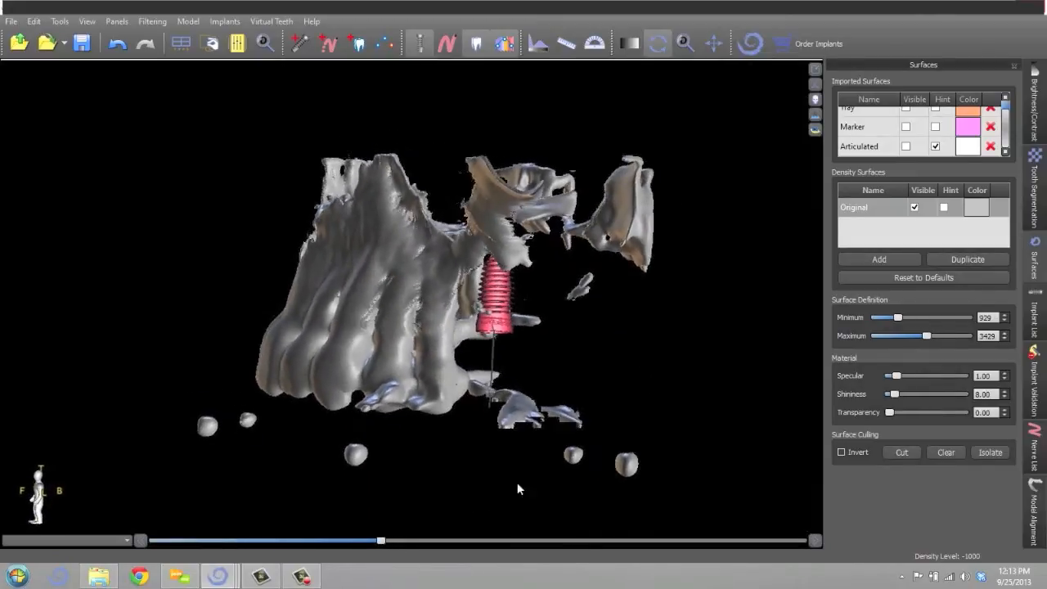
Step: Set the Original surface's density range to 990–3490 and inspect the implant next to the adjacent tooth root
drag(381, 541, 388, 541)
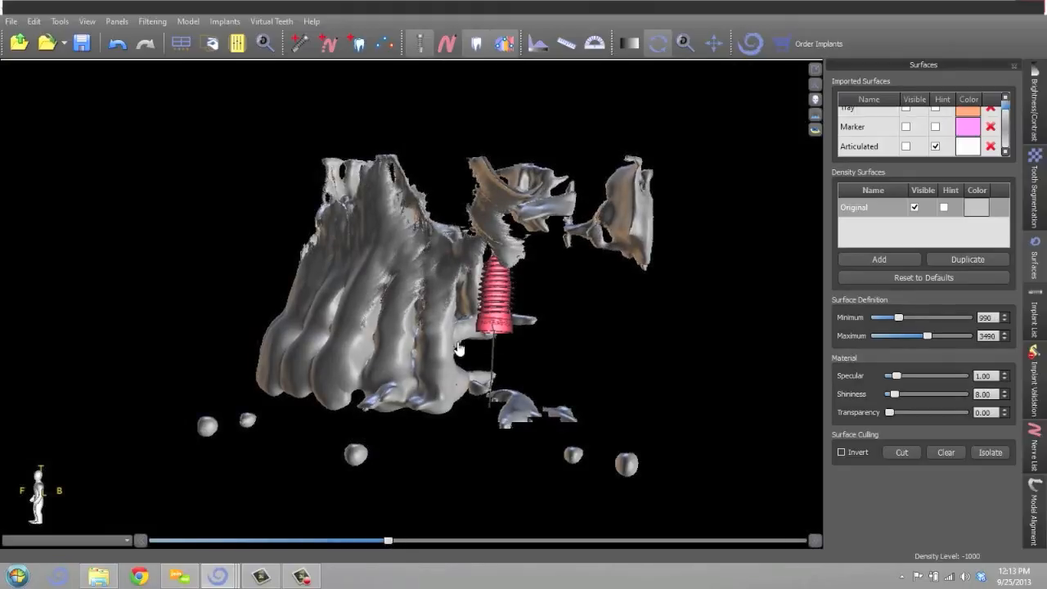
click(488, 338)
drag(729, 281, 757, 266)
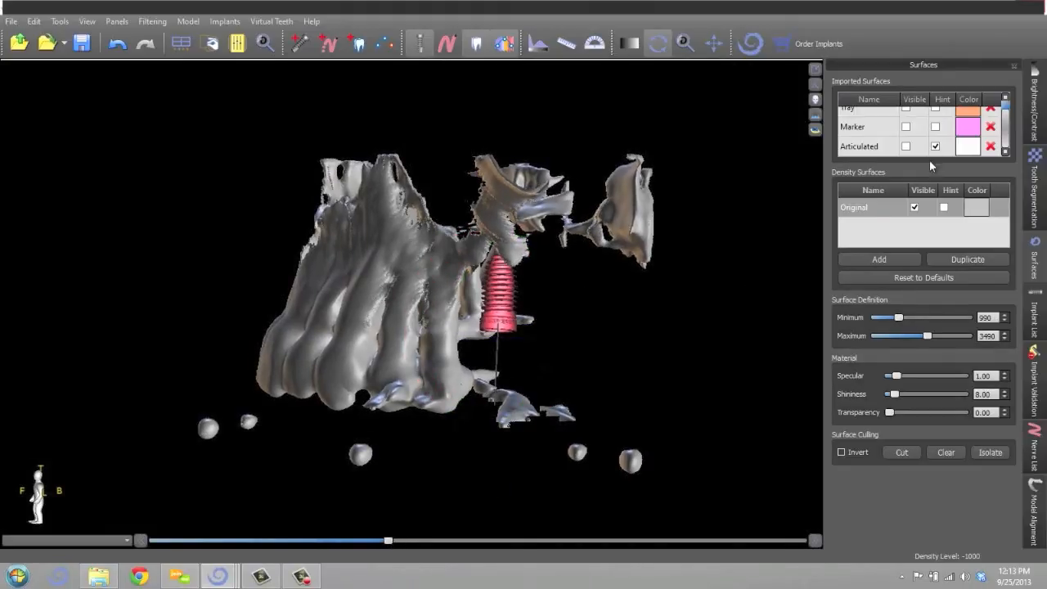
Step: Enlarge the implant in the 3D view, restore the multi-view layout and examine the implant in the cross-sectional slices
scroll(753, 221, up, 3)
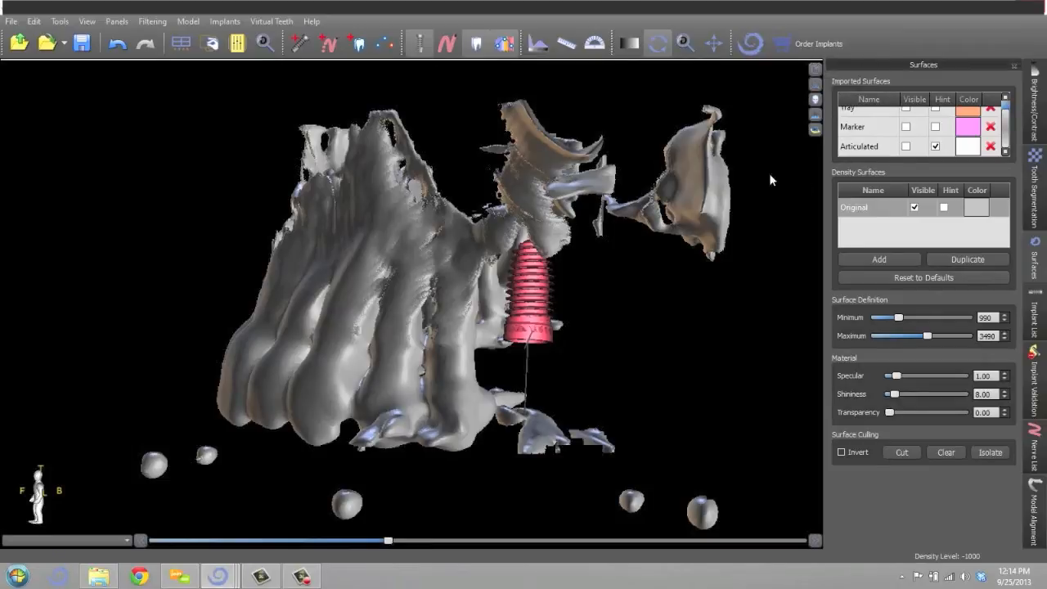
click(539, 239)
click(817, 72)
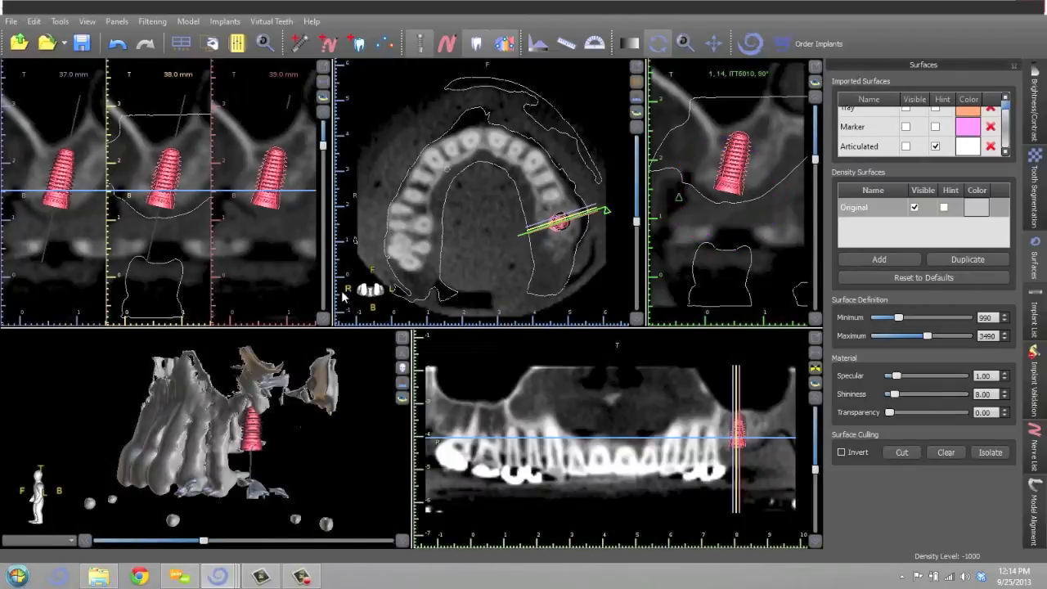
mouse_move(110, 174)
mouse_move(292, 197)
Step: Toggle the Articulated surface's hint outline off and display the Marker's hint outline on the slices instead
click(935, 147)
click(935, 147)
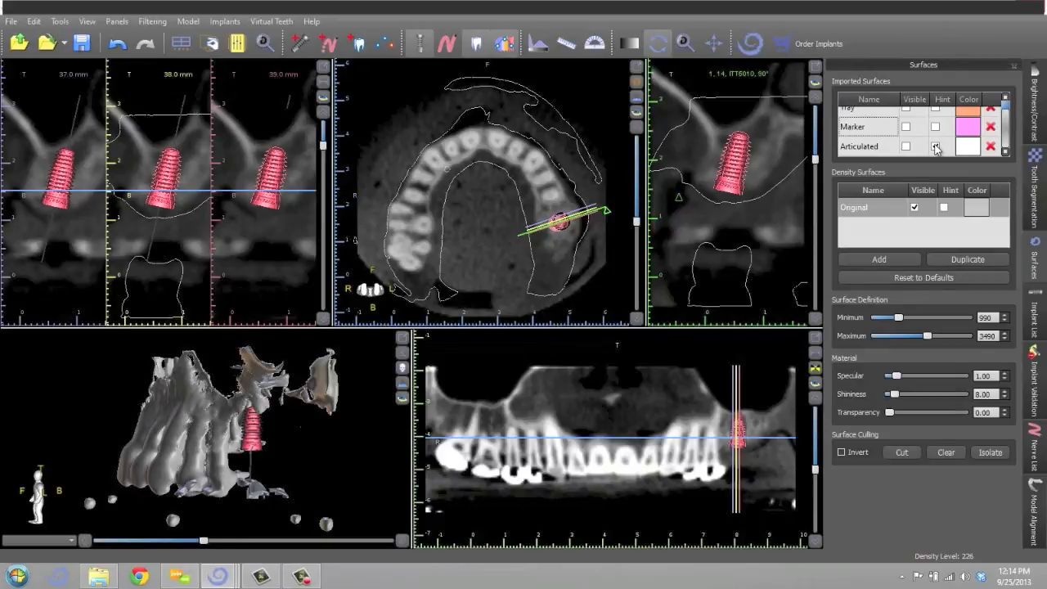
click(935, 146)
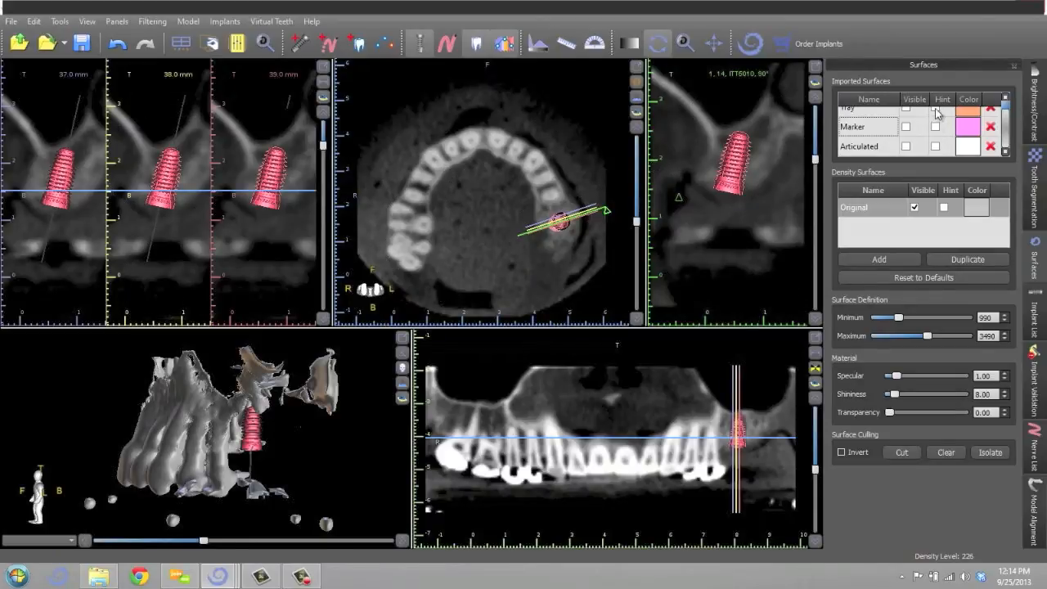
click(936, 128)
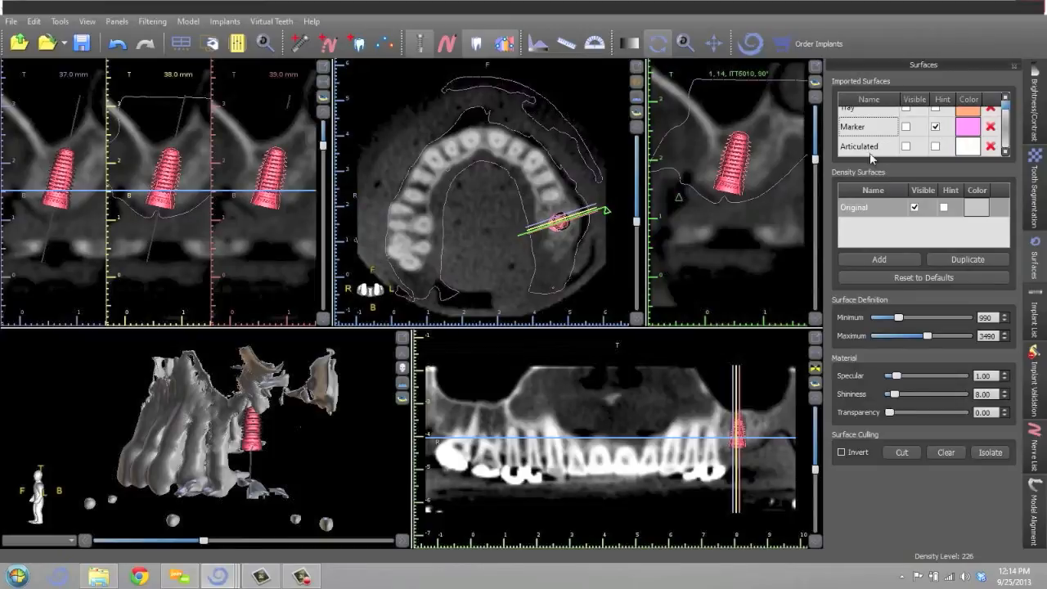
click(161, 212)
Step: Show the Marker surface in 3D, hide the Original density surface and inspect the model from below and from the side
click(906, 126)
click(915, 207)
drag(270, 366, 183, 399)
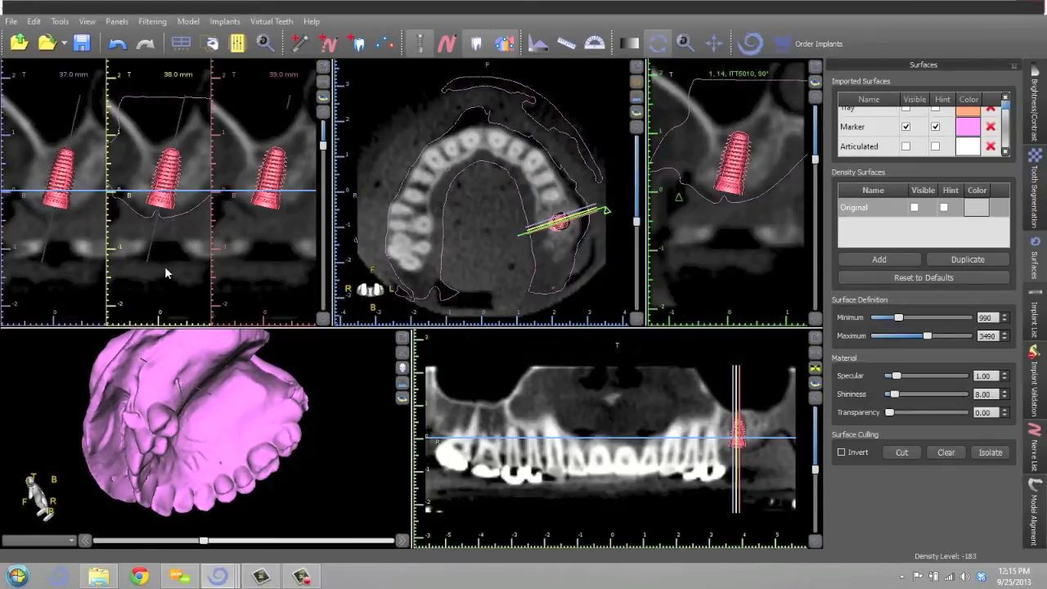
mouse_move(163, 214)
drag(347, 394, 317, 407)
drag(158, 367, 225, 393)
drag(315, 374, 296, 383)
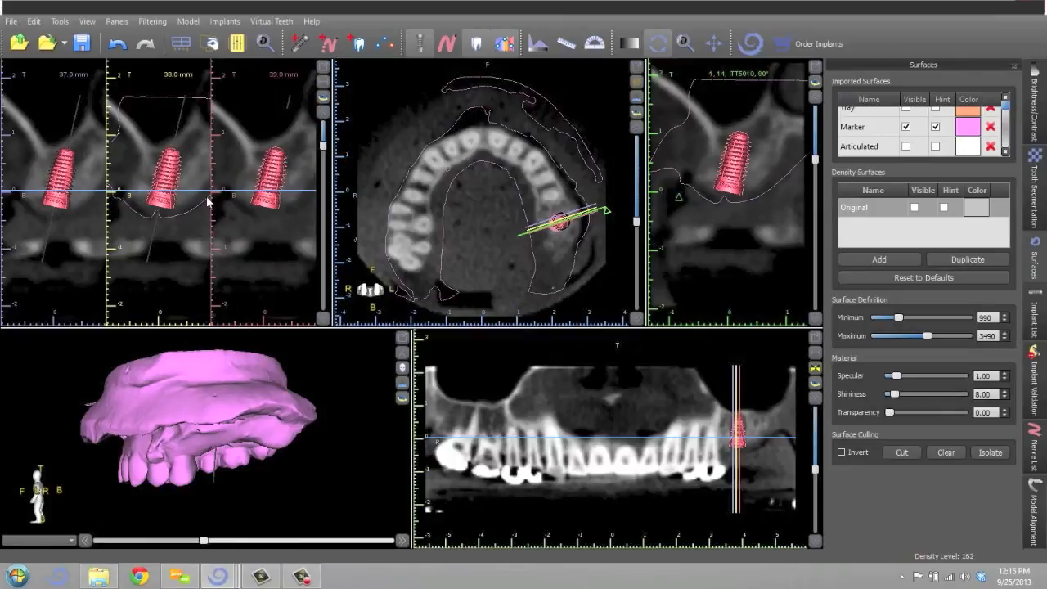
Step: Replace the Marker's hint outline with the Articulated one and check the implant's position against it in the cross-section
click(154, 198)
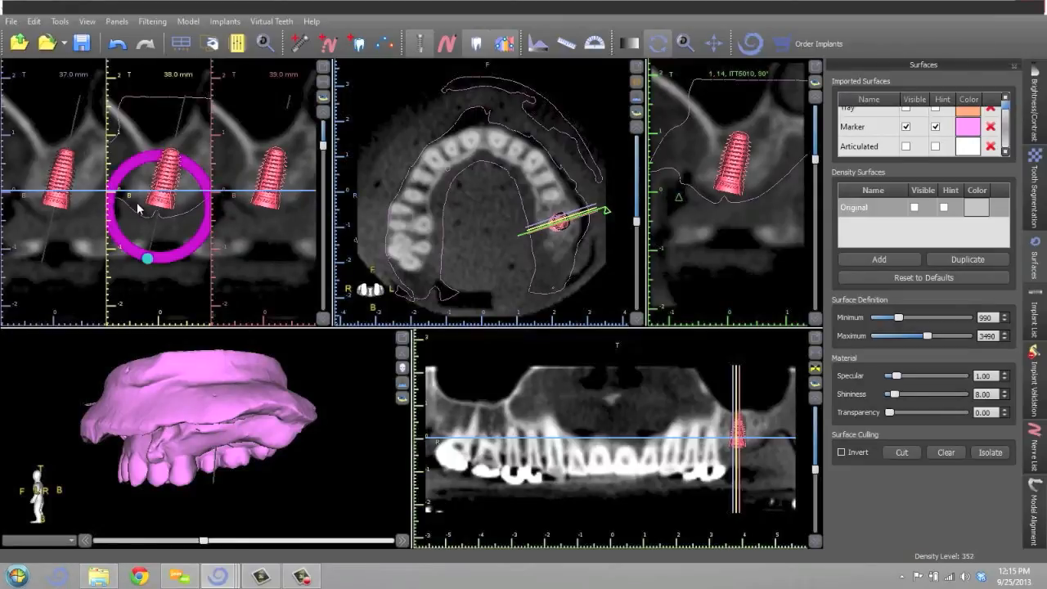
click(268, 179)
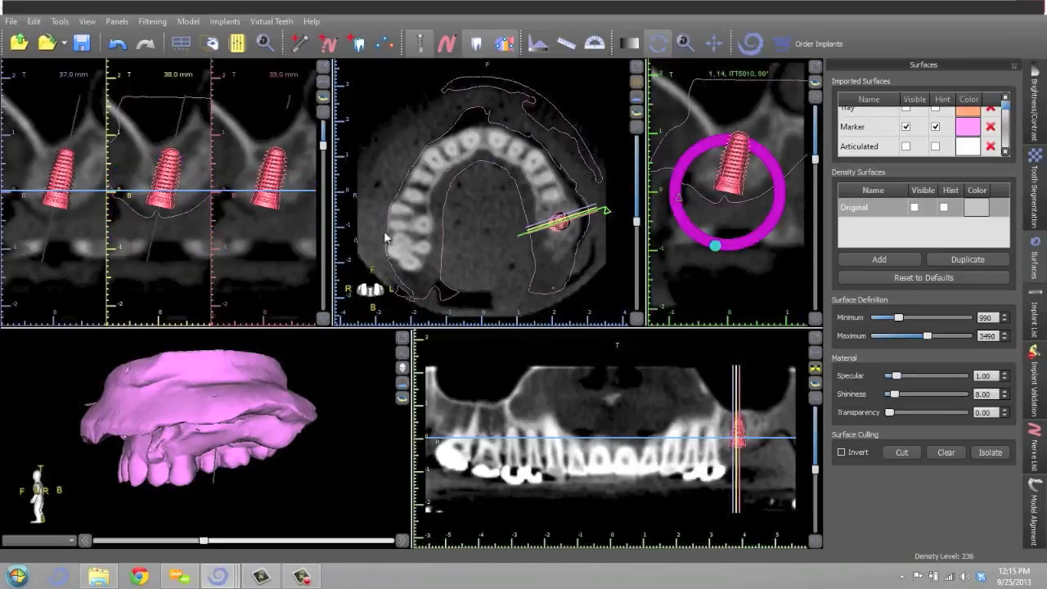
click(936, 127)
click(936, 146)
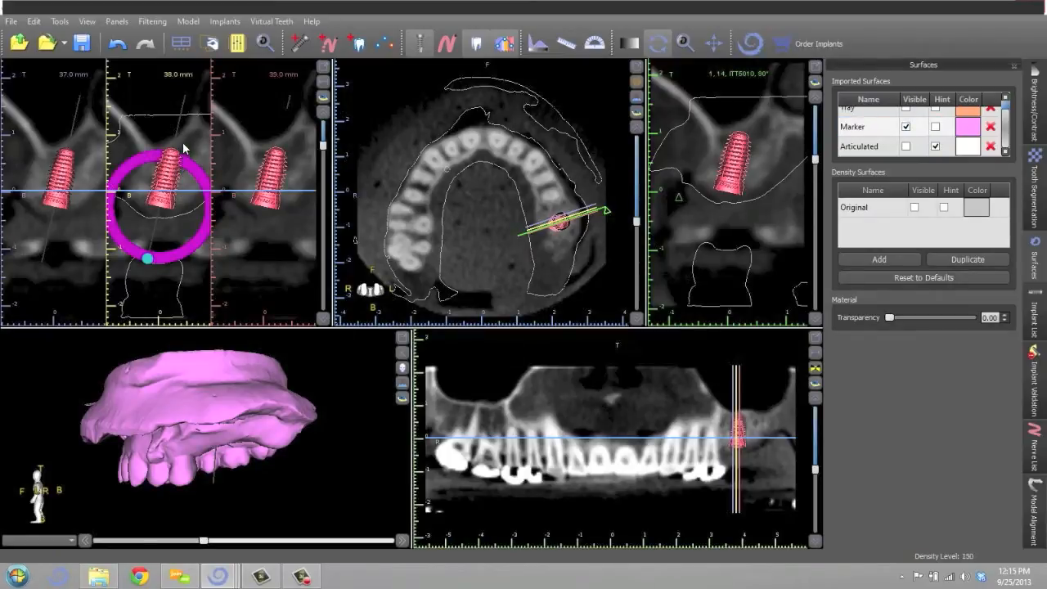
mouse_move(163, 182)
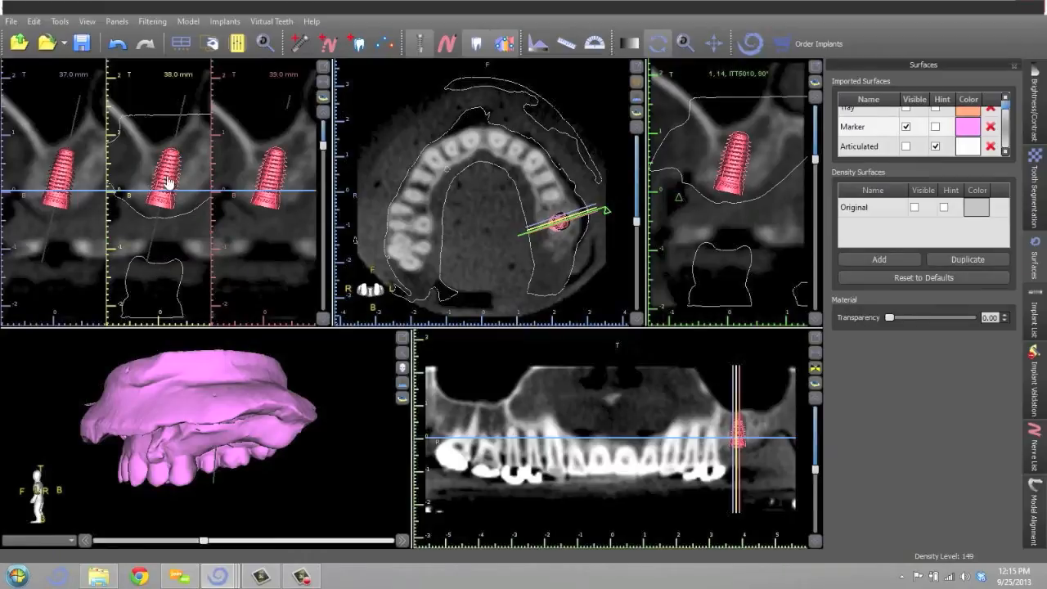
mouse_move(162, 207)
Step: Show the Articulated surface together with the Marker to inspect the bite from the side, and hide it again
click(906, 147)
drag(320, 380, 90, 482)
drag(272, 400, 247, 380)
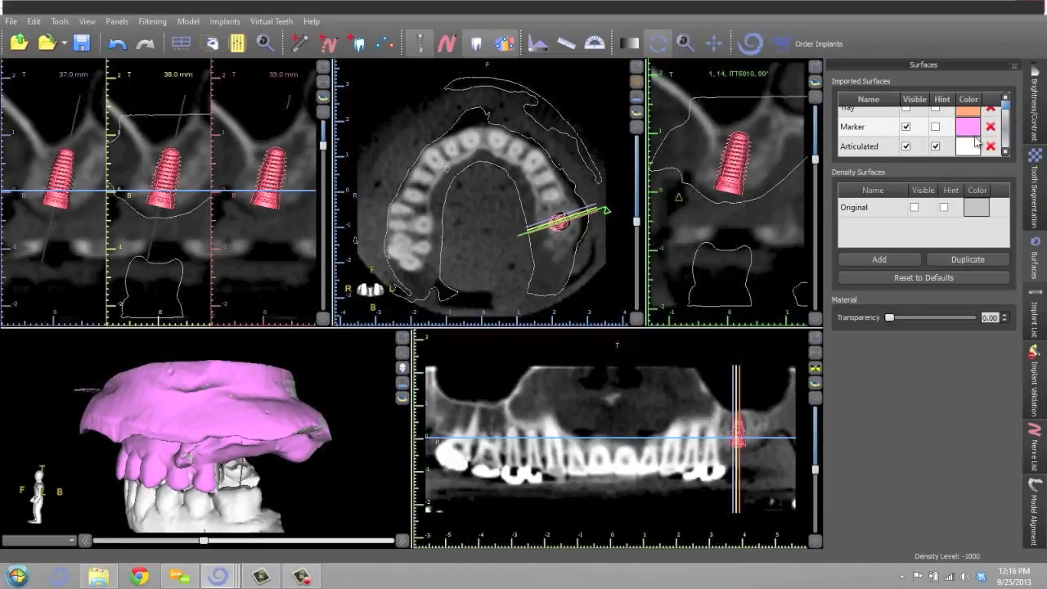
click(907, 148)
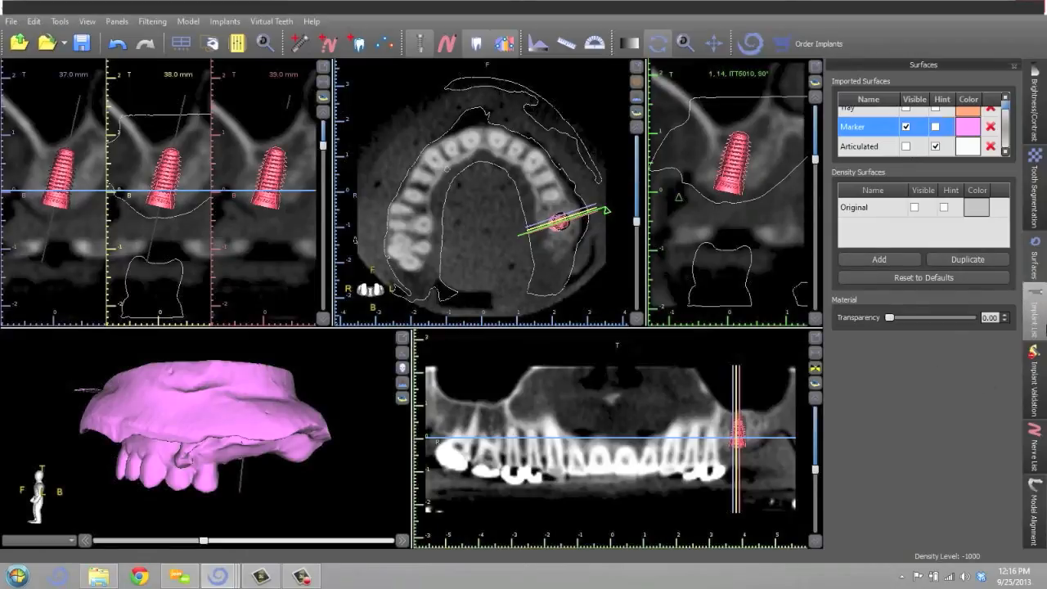
Step: Open the implant list and review the replacement types, platforms and sizes for implant ITT5010, keeping the current implant
click(1035, 317)
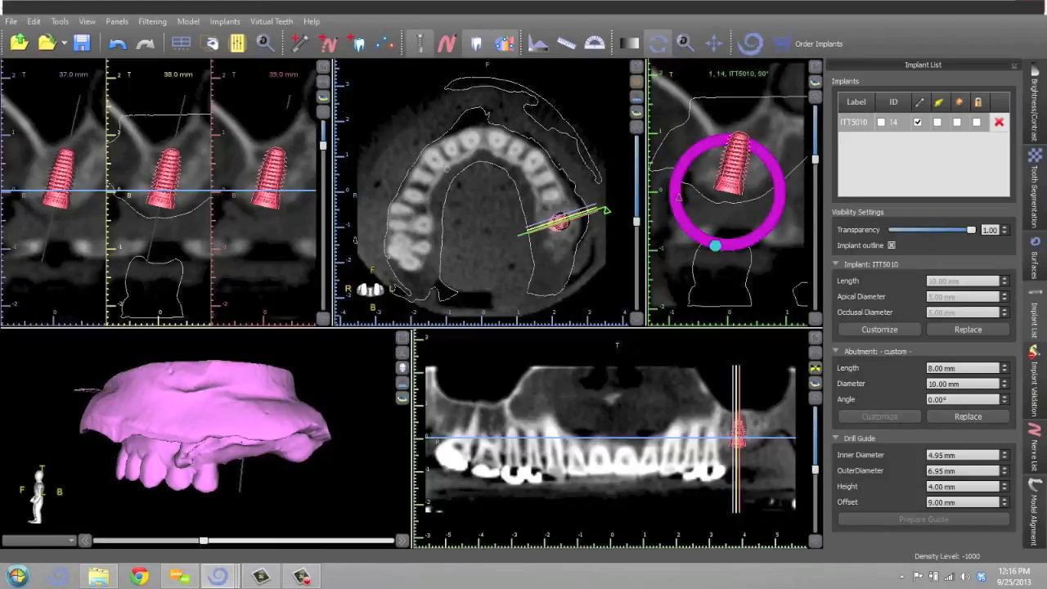
click(120, 24)
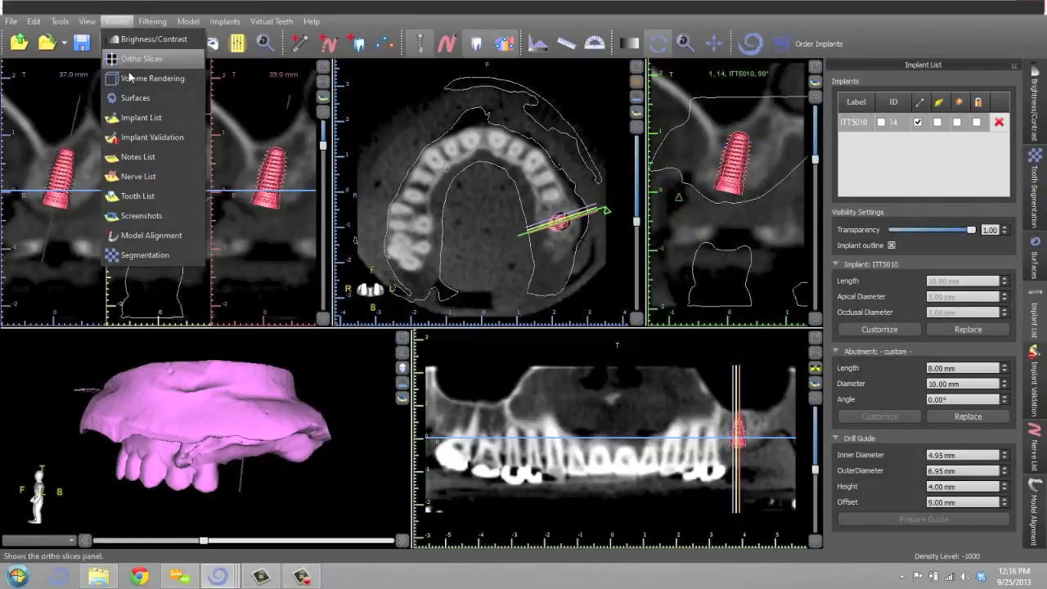
click(132, 117)
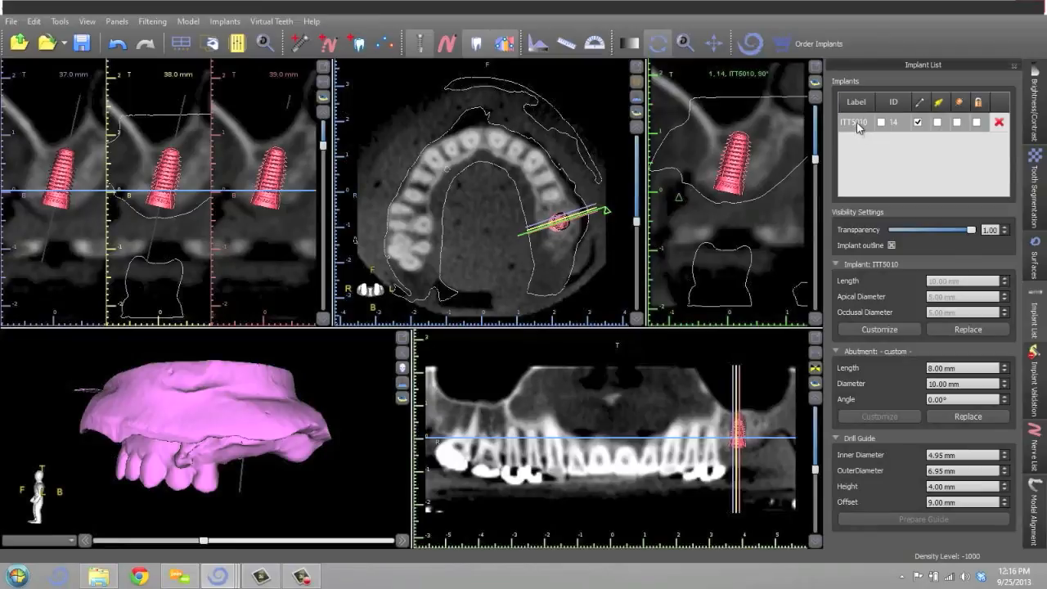
click(980, 326)
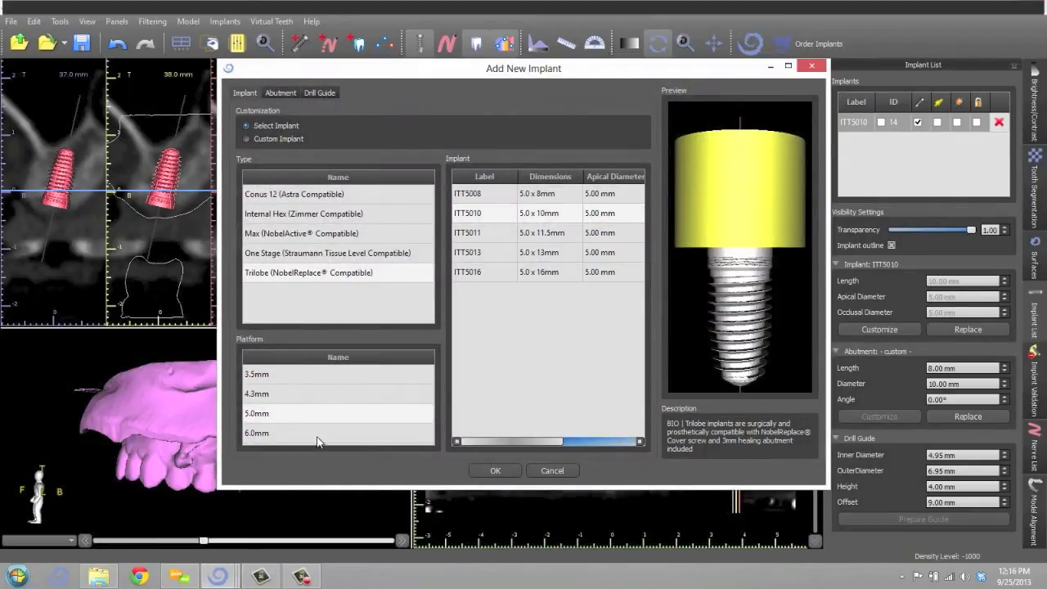
click(812, 66)
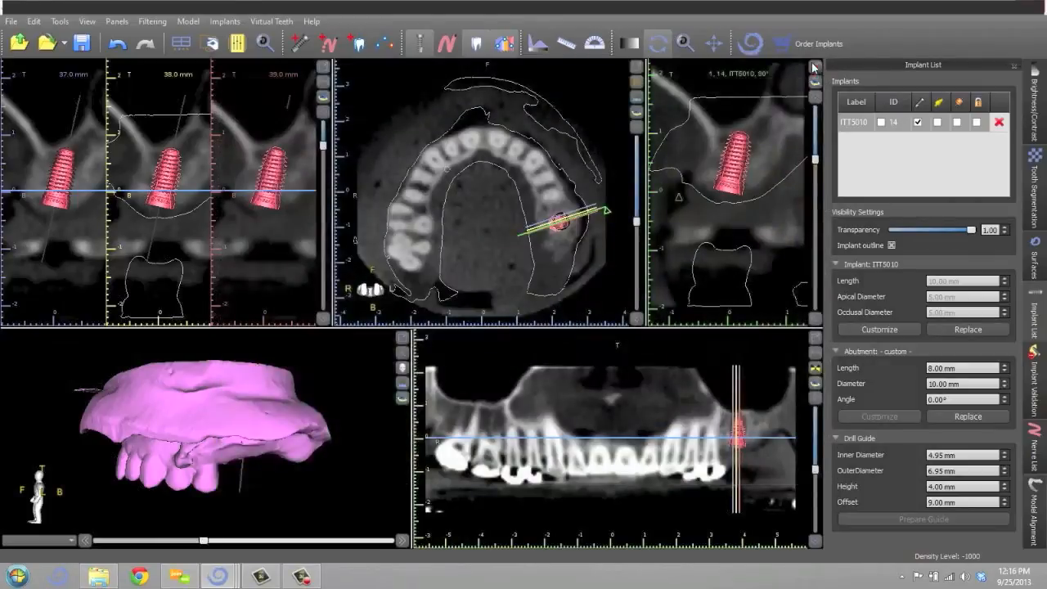
Step: Edit implant ITT5010's ID and enter it as 14
double_click(896, 122)
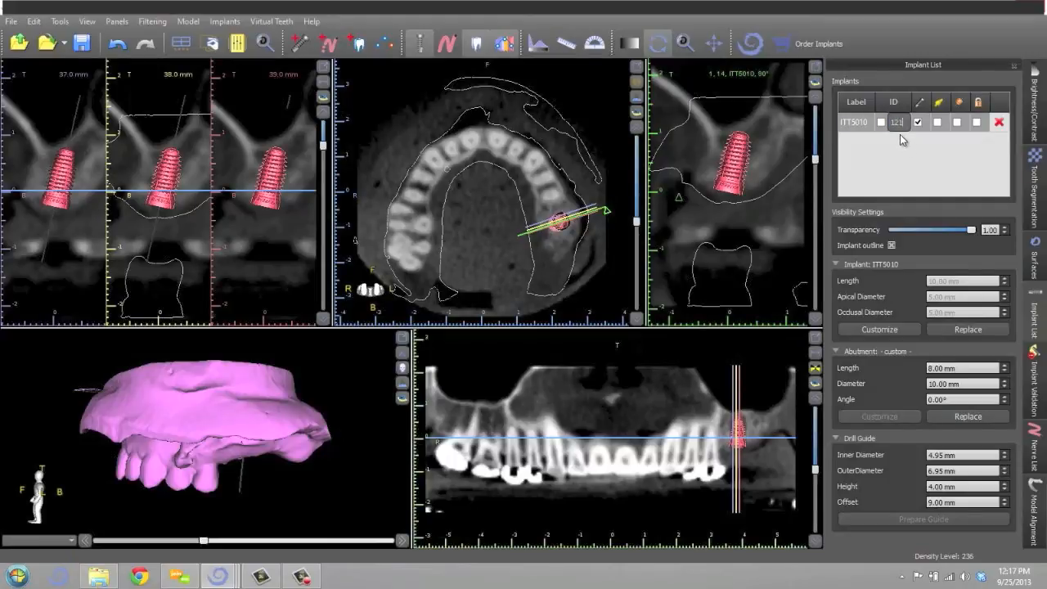
key(BackSpace)
key(BackSpace)
key(BackSpace)
key(BackSpace)
text(14)
key(Return)
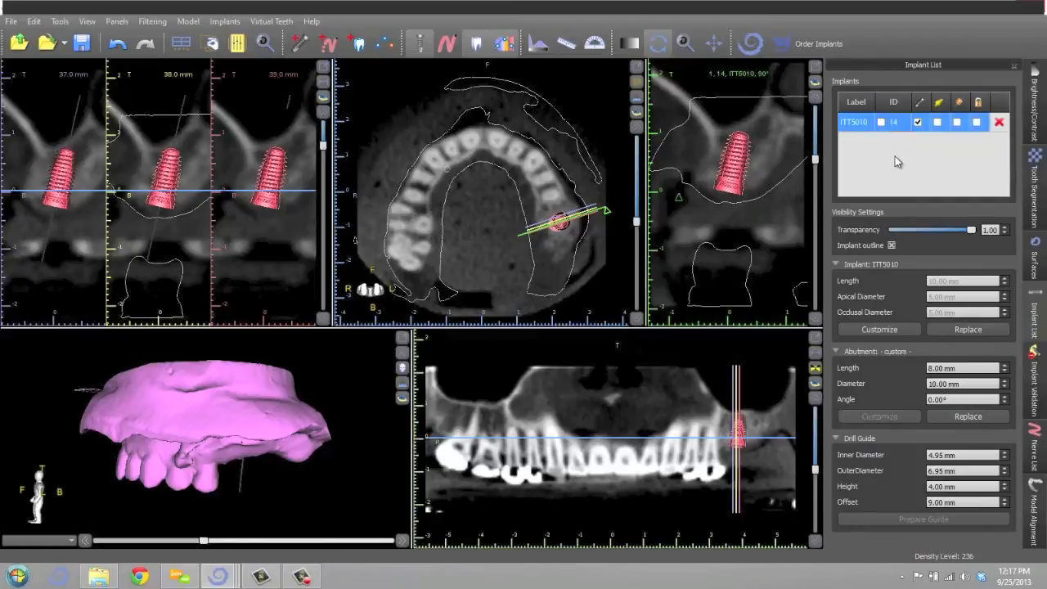
Step: Toggle implant ITT5010's visibility to examine the bone without it, leaving the implant shown
click(919, 121)
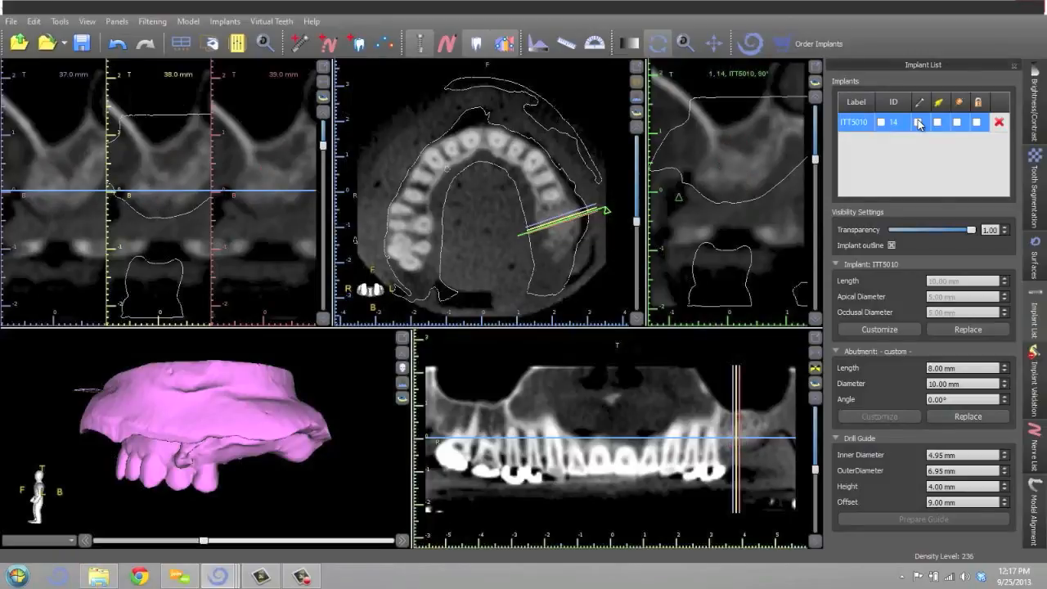
click(918, 123)
click(919, 122)
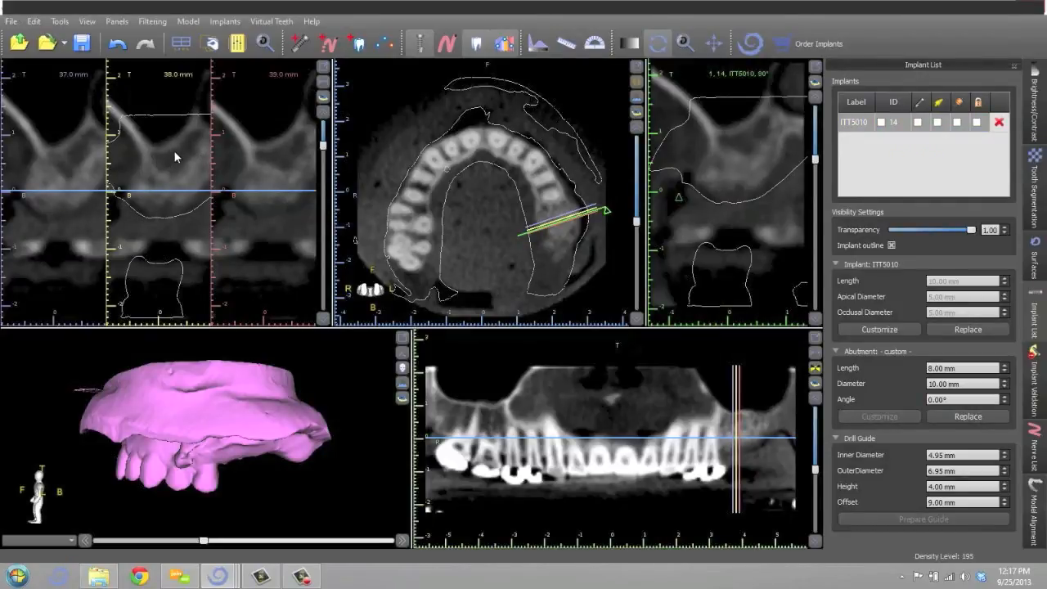
click(918, 122)
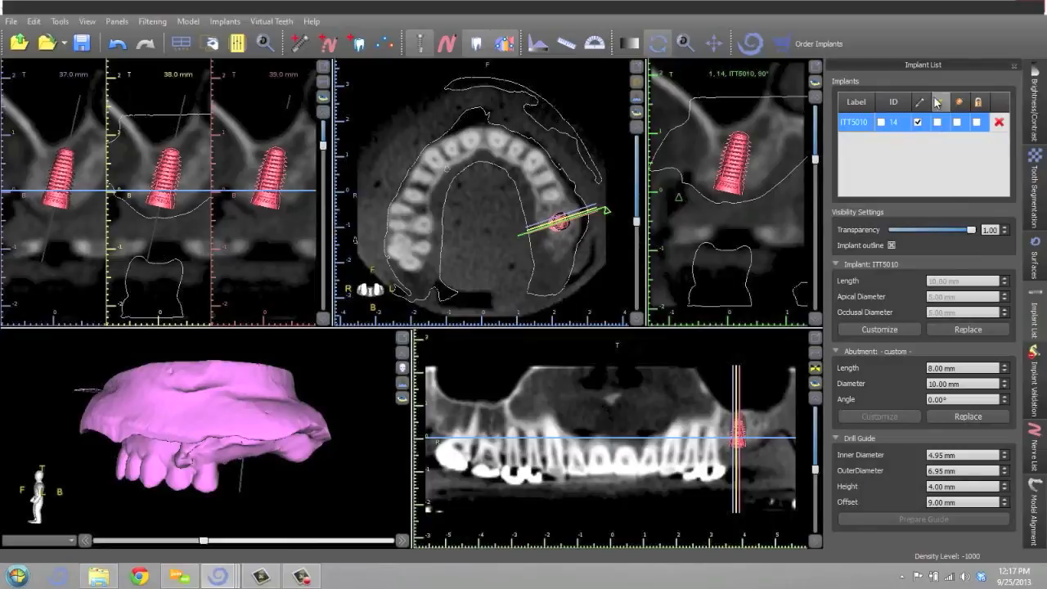
Step: Show the implant's abutment, set its diameter to 1 mm and accept the custom abutment settings
click(938, 122)
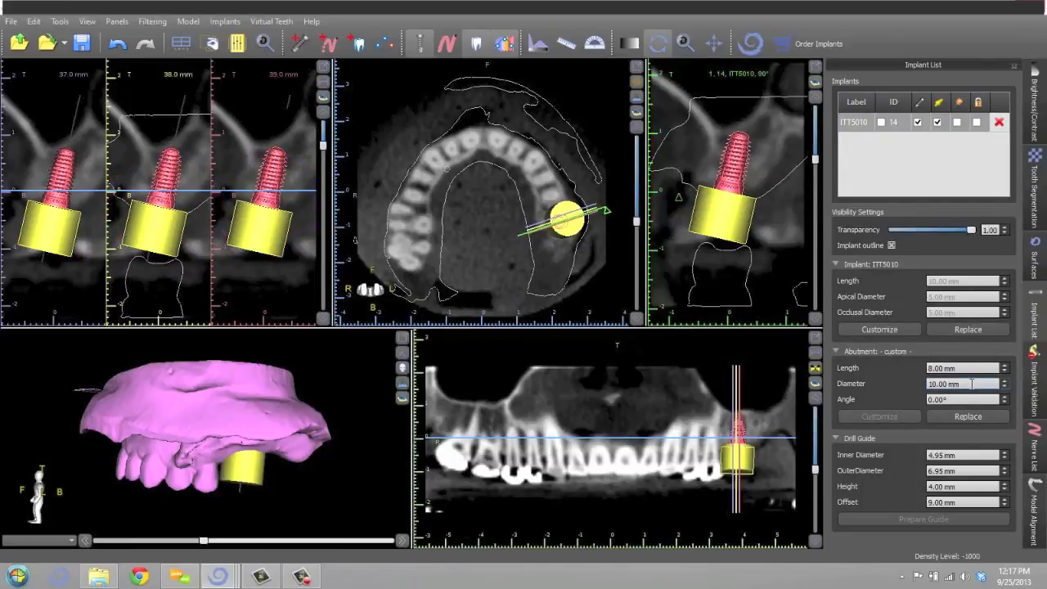
double_click(933, 384)
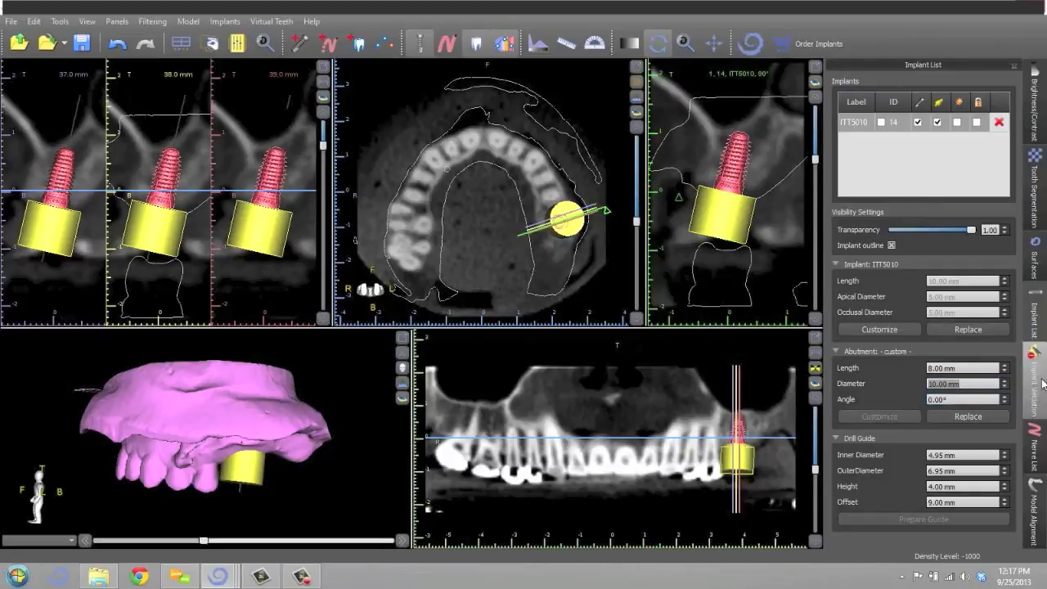
text(1)
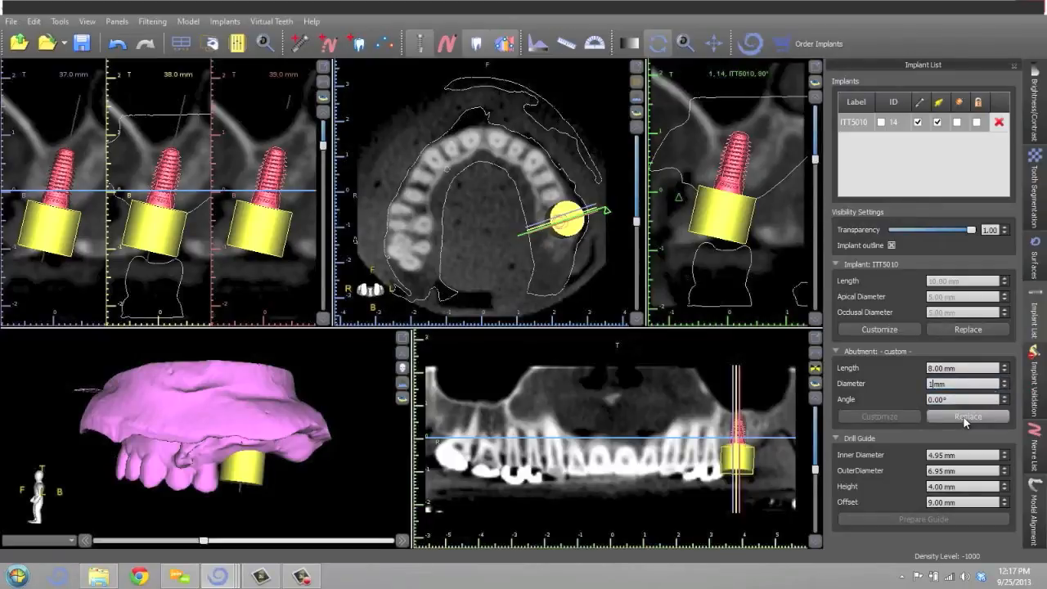
click(965, 417)
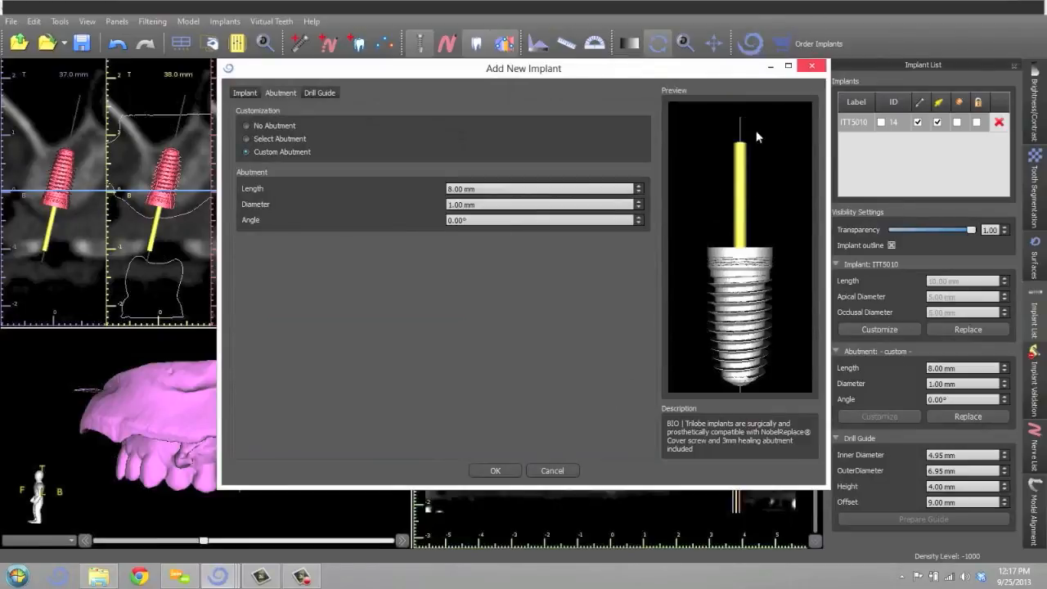
click(504, 470)
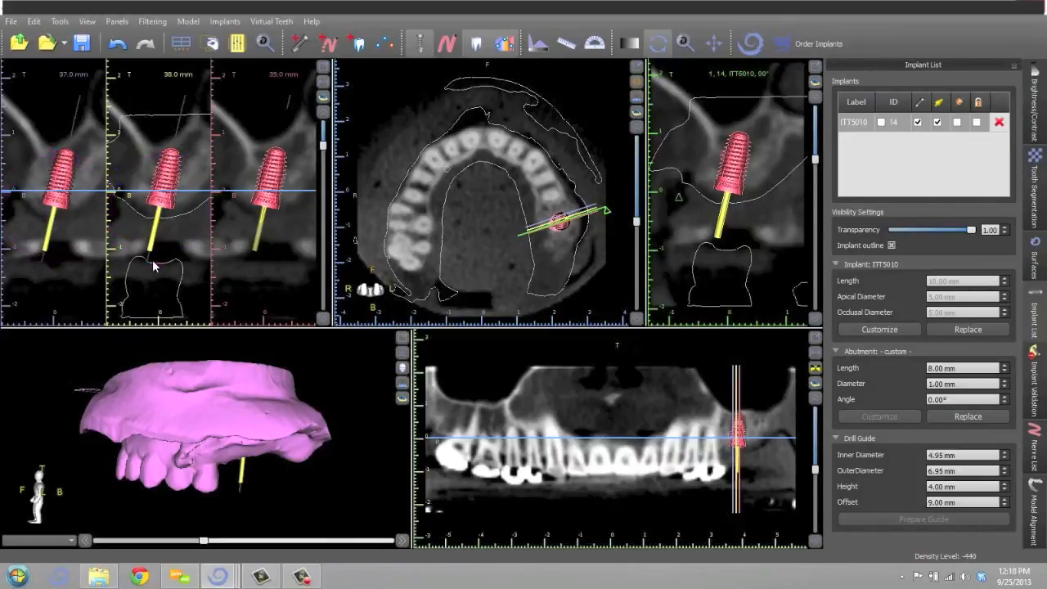
mouse_move(156, 216)
Step: Set the custom abutment's diameter to 10 mm
click(941, 383)
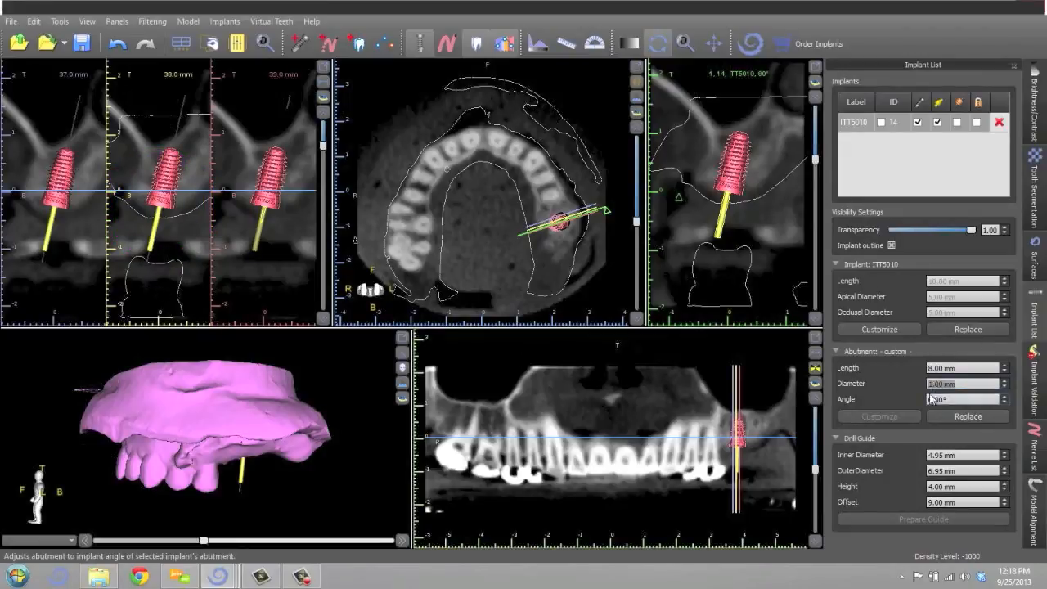
text(1)
text(0)
key(Return)
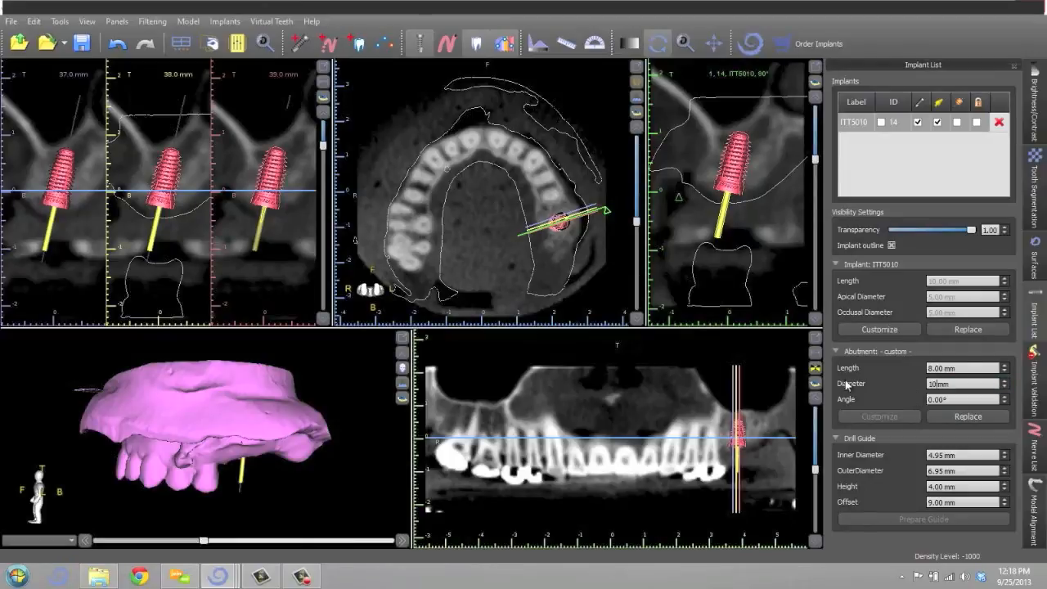
Step: Hide the abutment of implant ITT5010 and toggle its drill guide display on and off
click(938, 123)
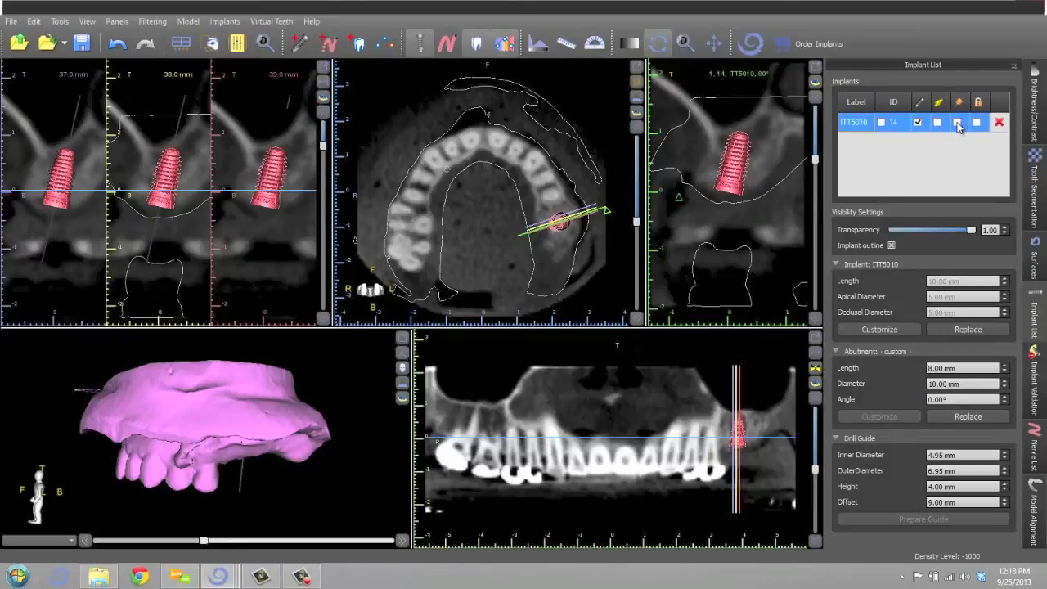
click(957, 123)
click(958, 122)
Step: Lock implant ITT5010, rotate the 3D model to view the lock marker from below and the side, and unlock the implant
click(977, 122)
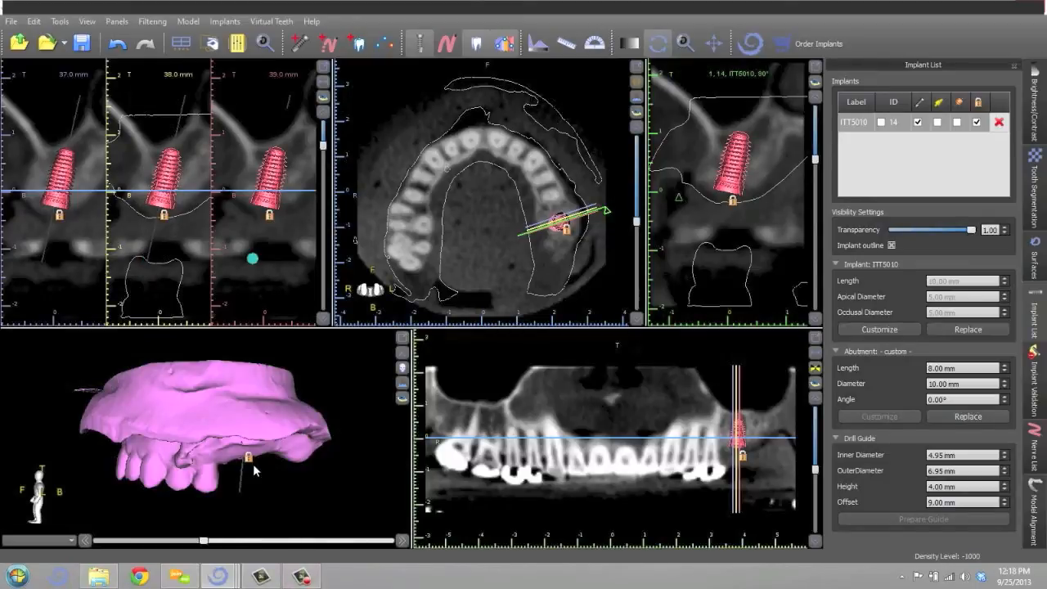
drag(326, 399, 264, 374)
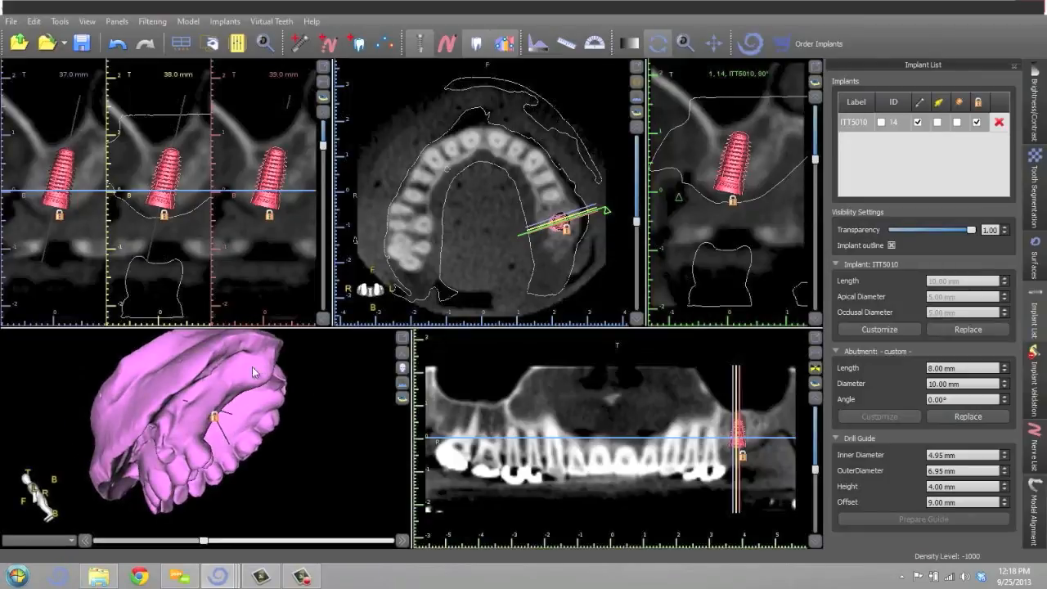
drag(179, 437, 235, 460)
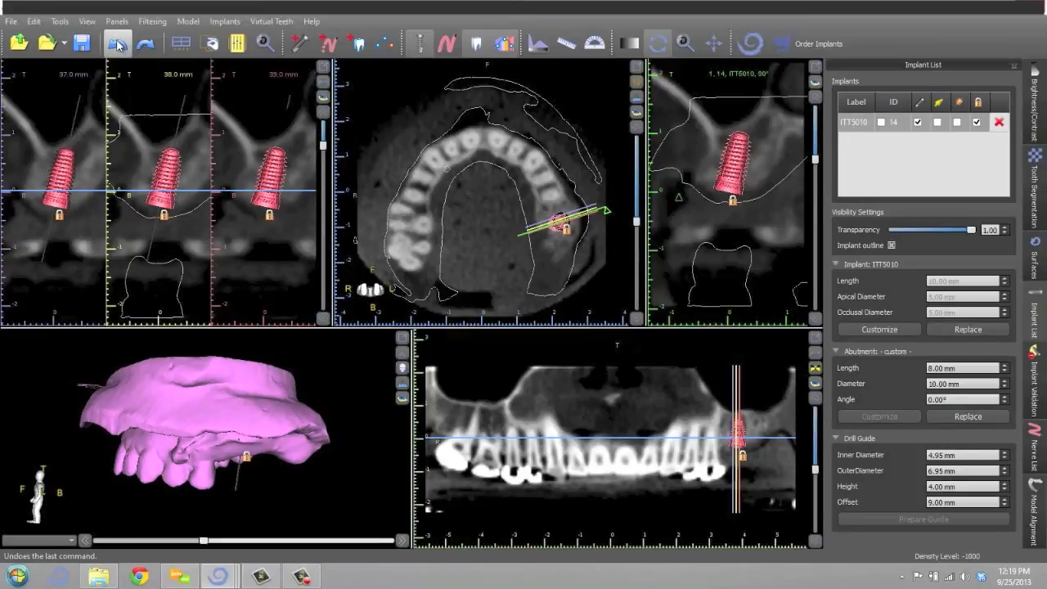
click(978, 123)
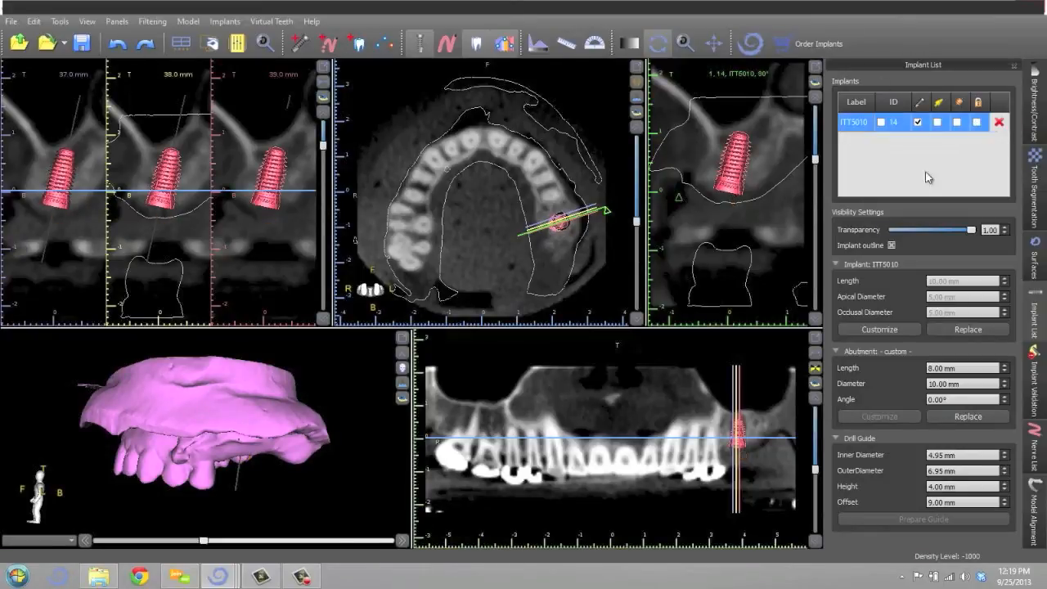
Step: Move implant ITT5010 sideways in the middle cross-sectional slice and undo the move
click(166, 174)
drag(166, 174, 147, 168)
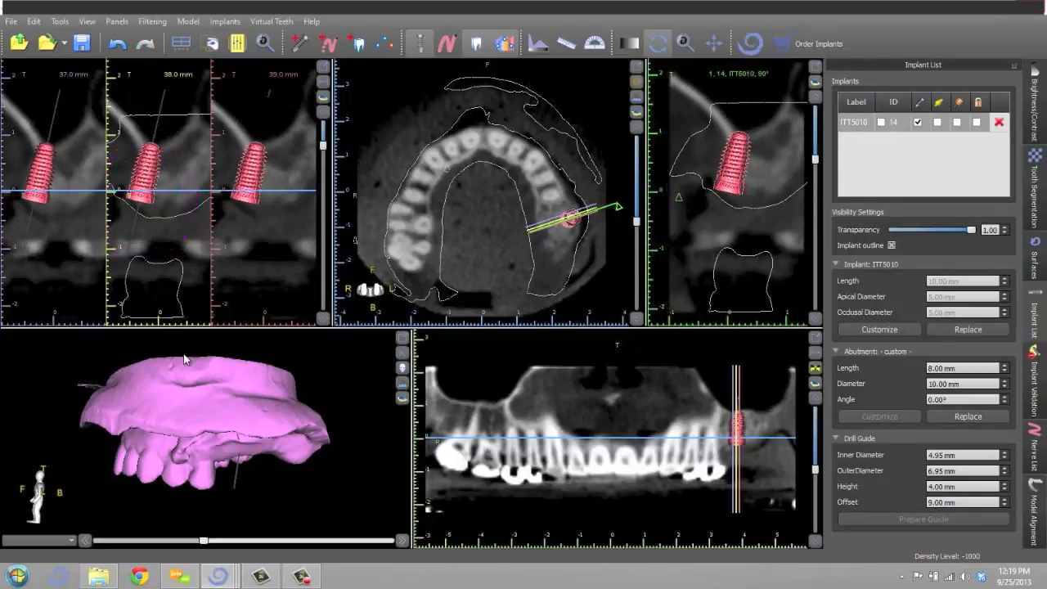
click(119, 45)
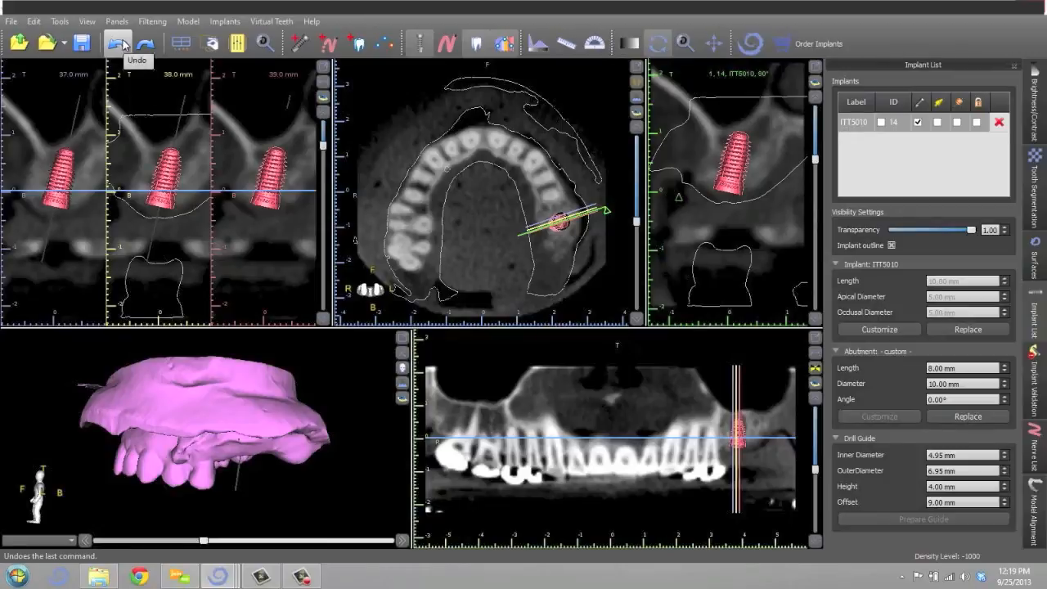
Step: Rotate the 3D jaw model, move implant ITT5010 out of its site toward the back of the jaw, and undo the move
drag(307, 370, 274, 407)
click(236, 415)
click(241, 417)
click(240, 418)
drag(357, 378, 315, 352)
click(258, 399)
click(257, 400)
drag(258, 399, 324, 402)
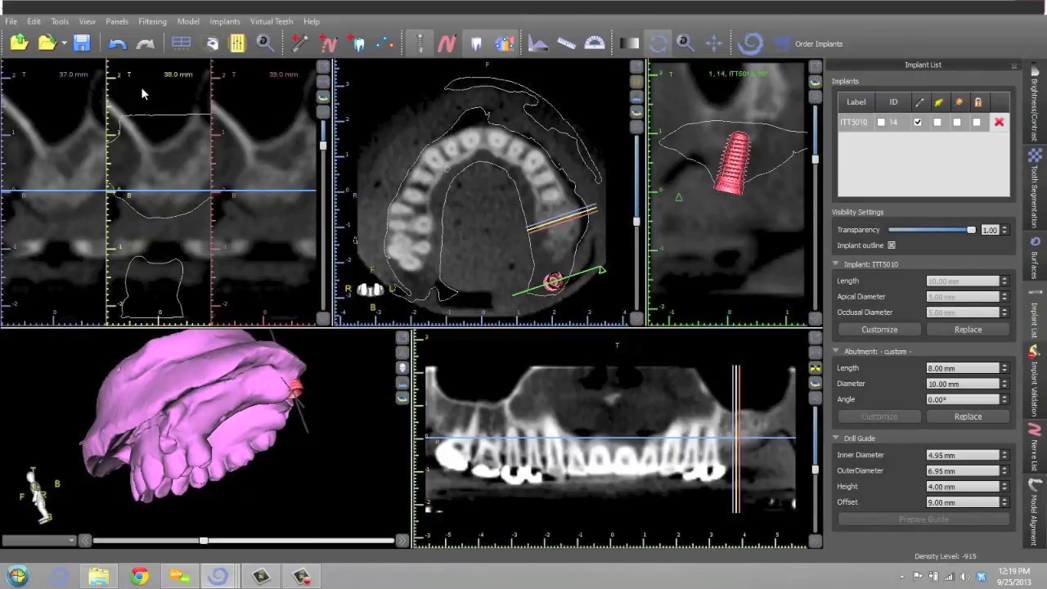
click(121, 47)
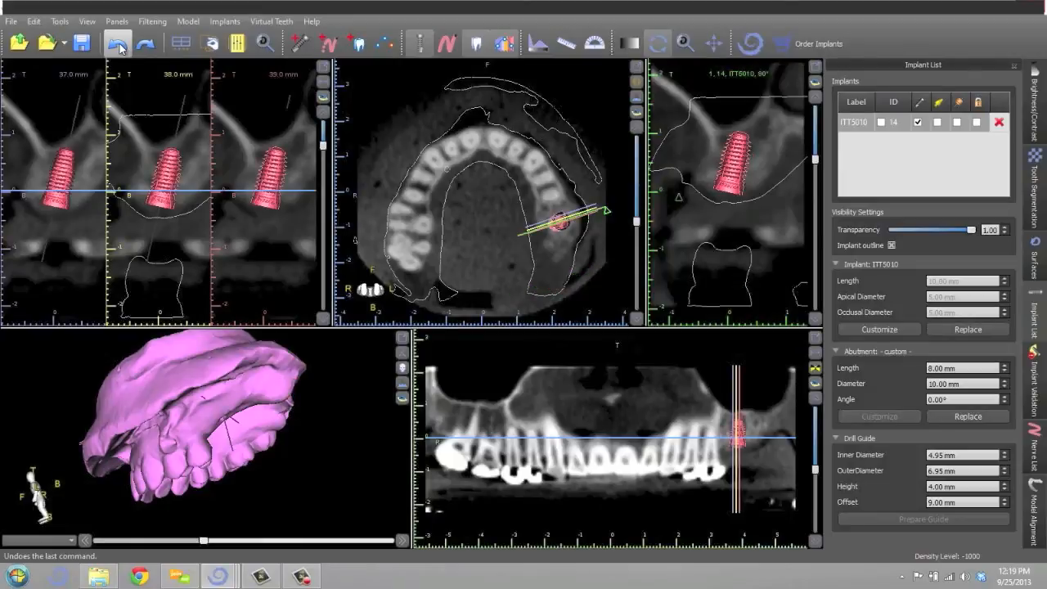
drag(323, 369, 385, 356)
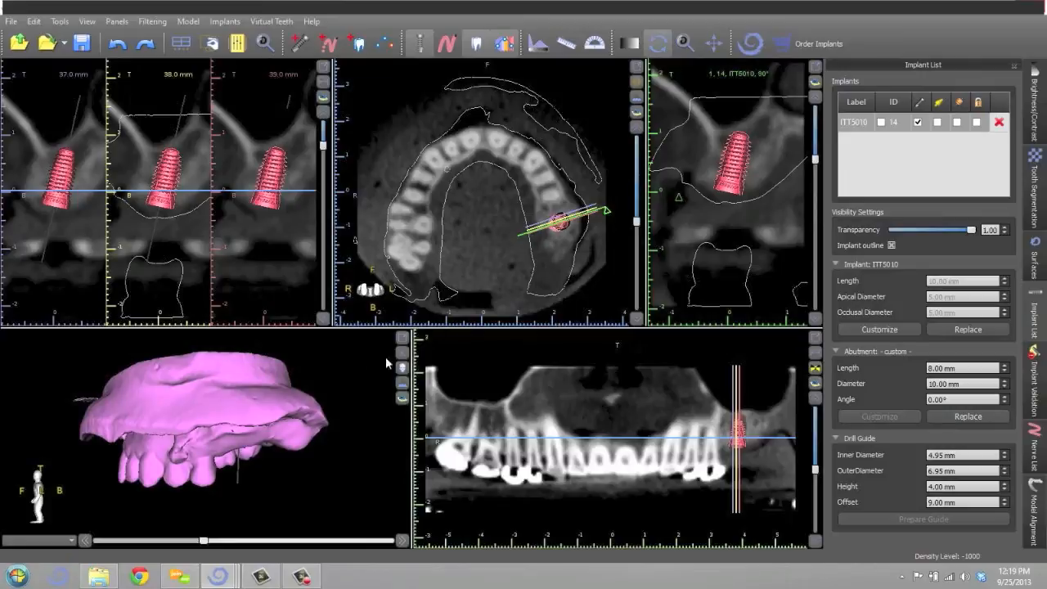
Step: Lock implant ITT5010 and rotate the 3D model to view its lock marker from several sides
click(977, 123)
drag(318, 439, 20, 429)
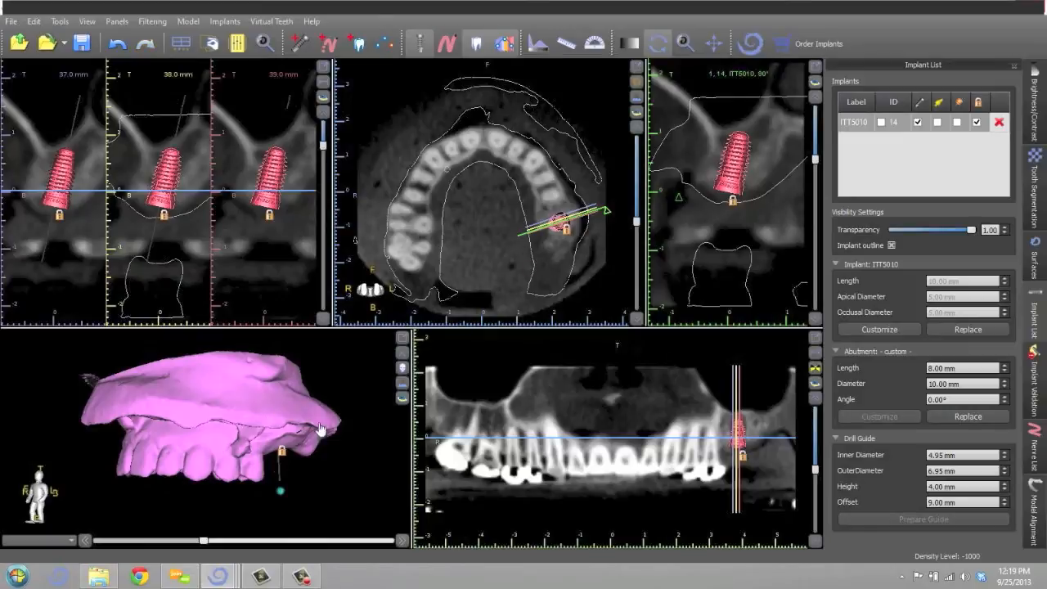
drag(301, 420, 328, 411)
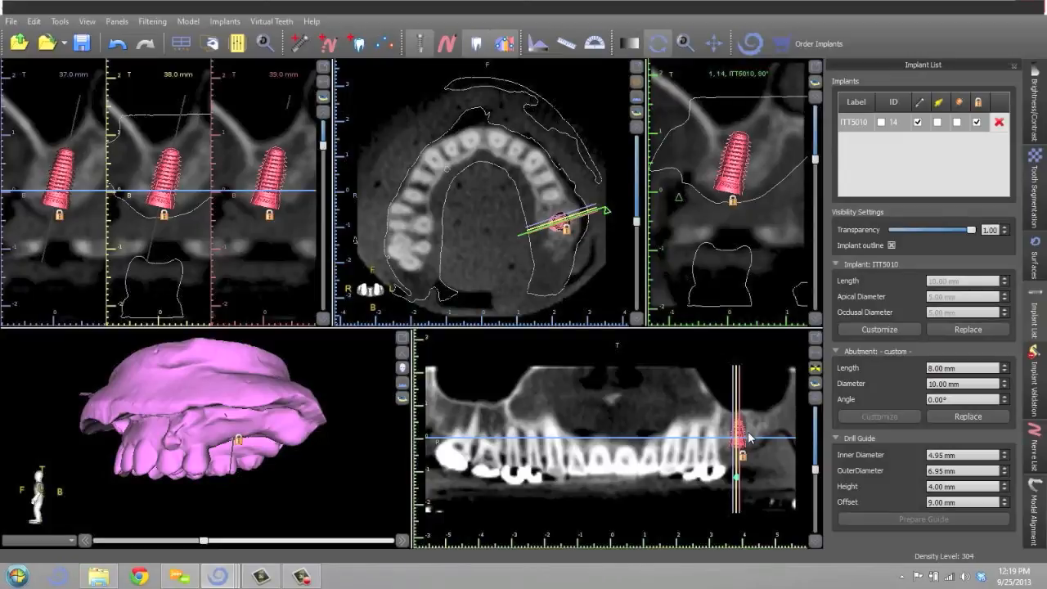
drag(318, 412, 233, 419)
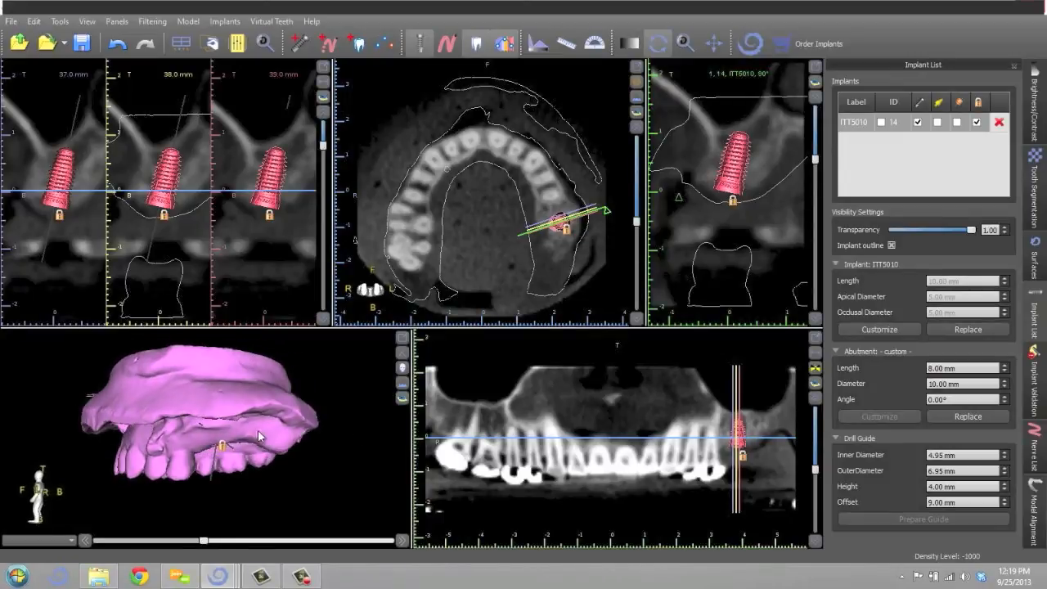
drag(244, 374, 333, 419)
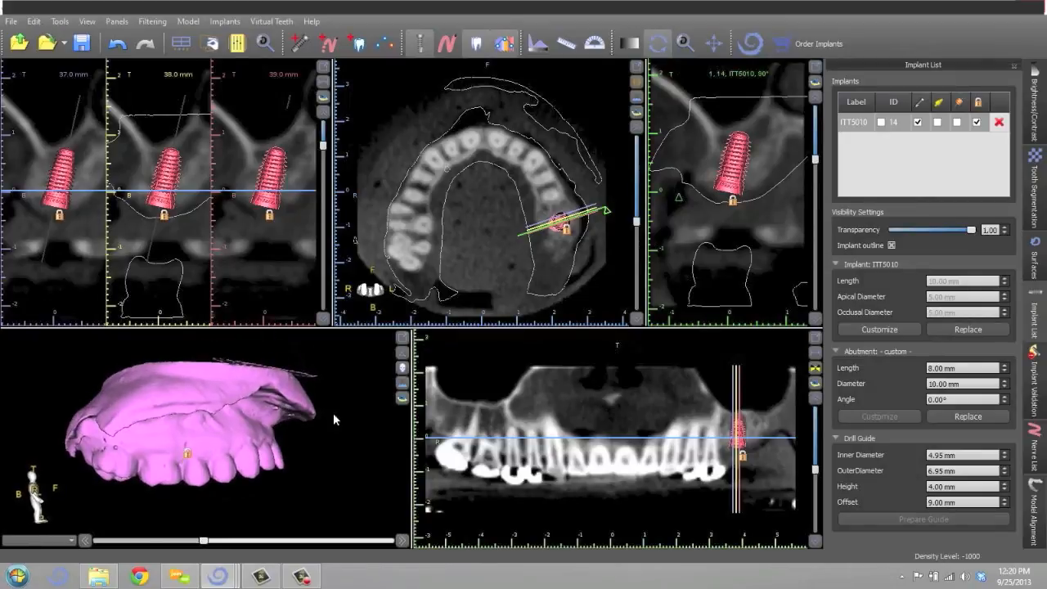
Step: Hide all implants and place a new maxilla Trilobe (NobelReplace Compatible) implant, 5.0mm platform, ITT5010 5.0 x 10mm, on the 3D jaw model
click(422, 44)
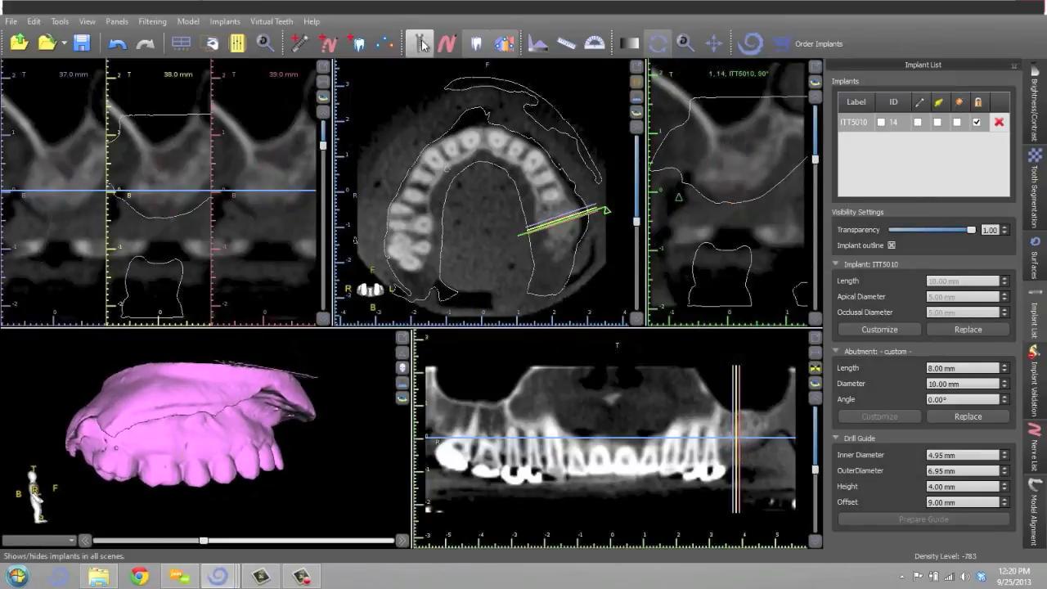
click(300, 44)
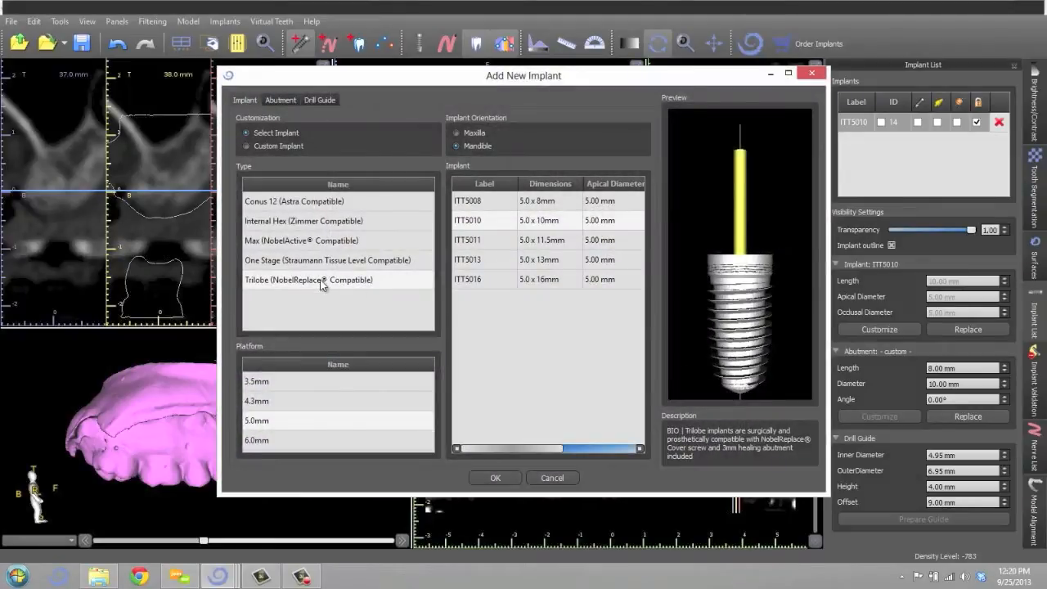
click(323, 283)
click(455, 132)
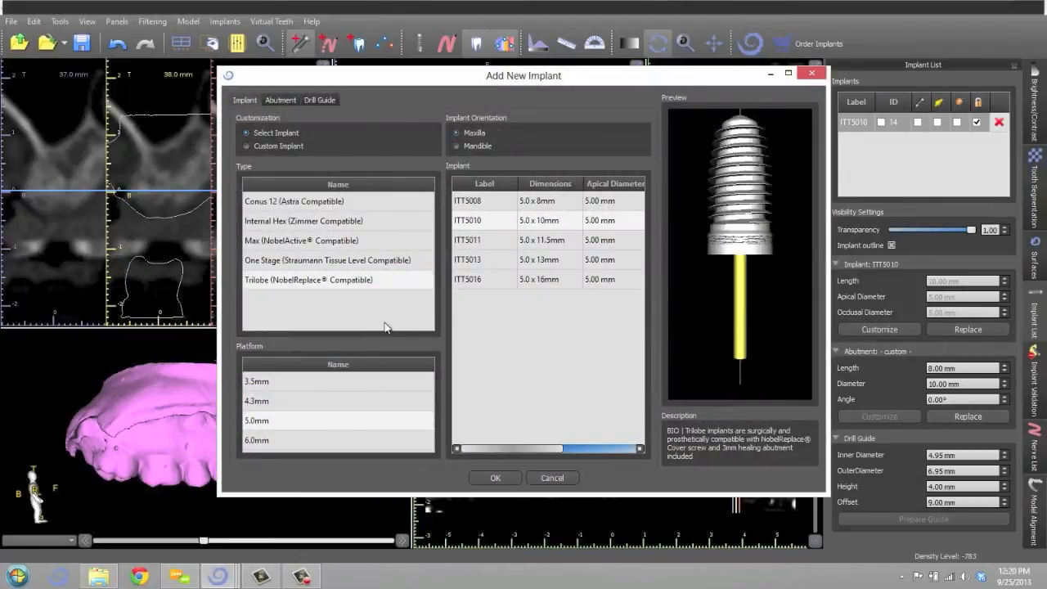
click(272, 421)
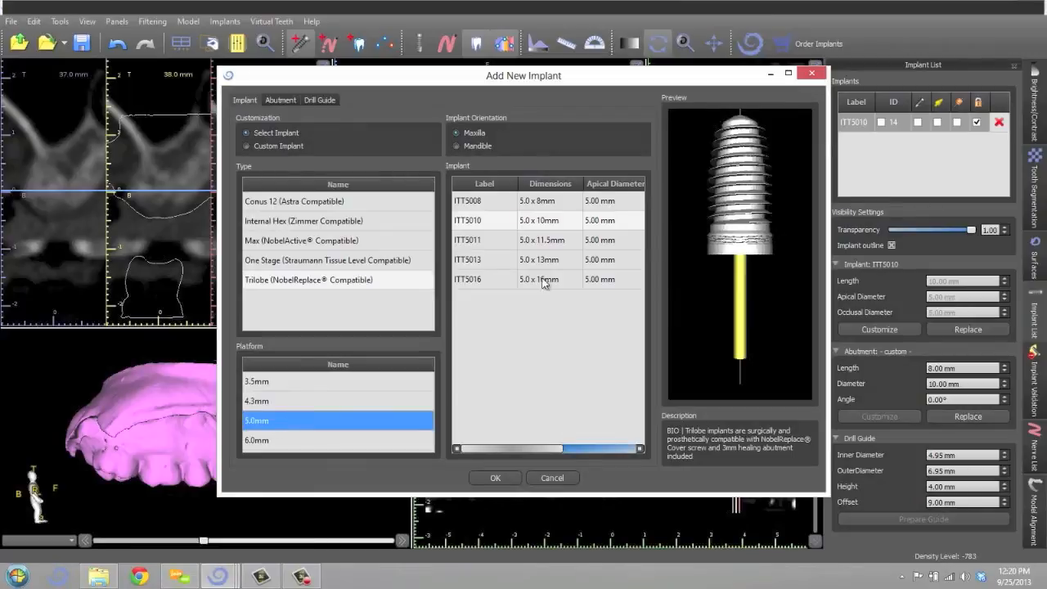
click(549, 220)
click(505, 475)
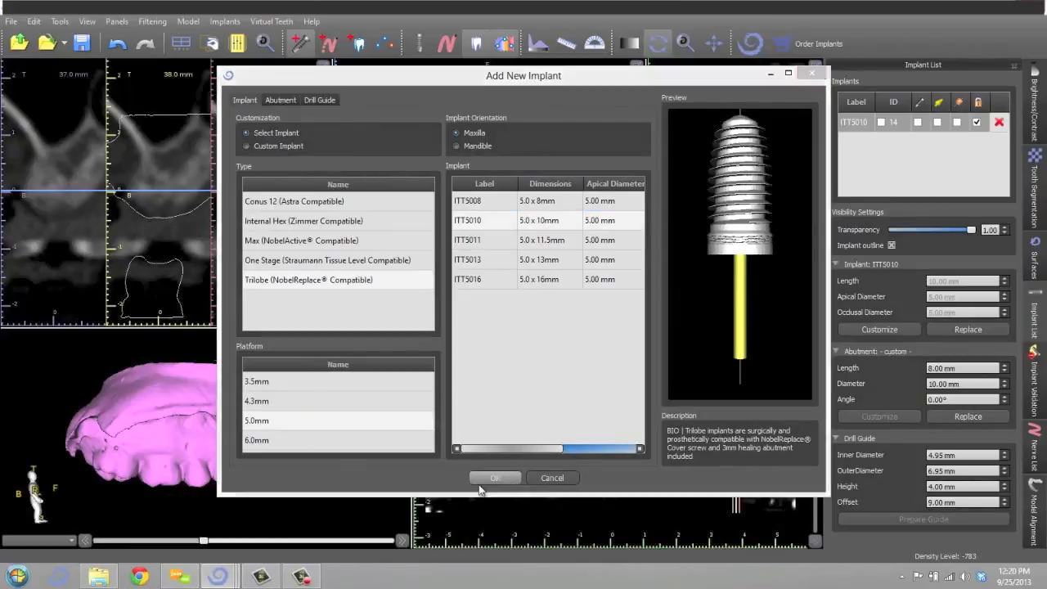
click(158, 450)
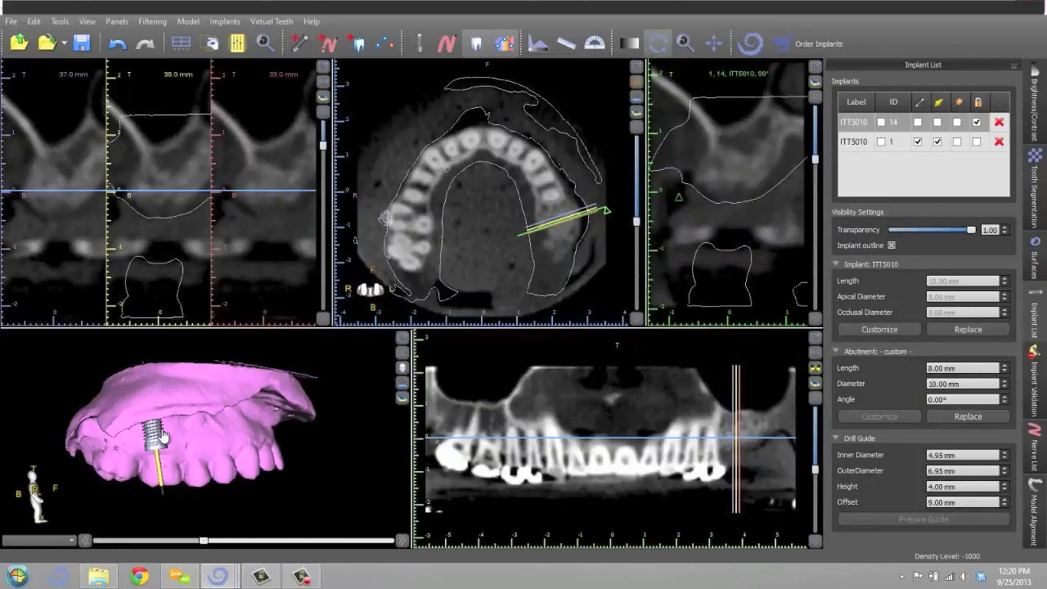
Step: Show the implant with ID 14 again and select the new implant with ID 1 in the 3D model
drag(297, 396, 217, 429)
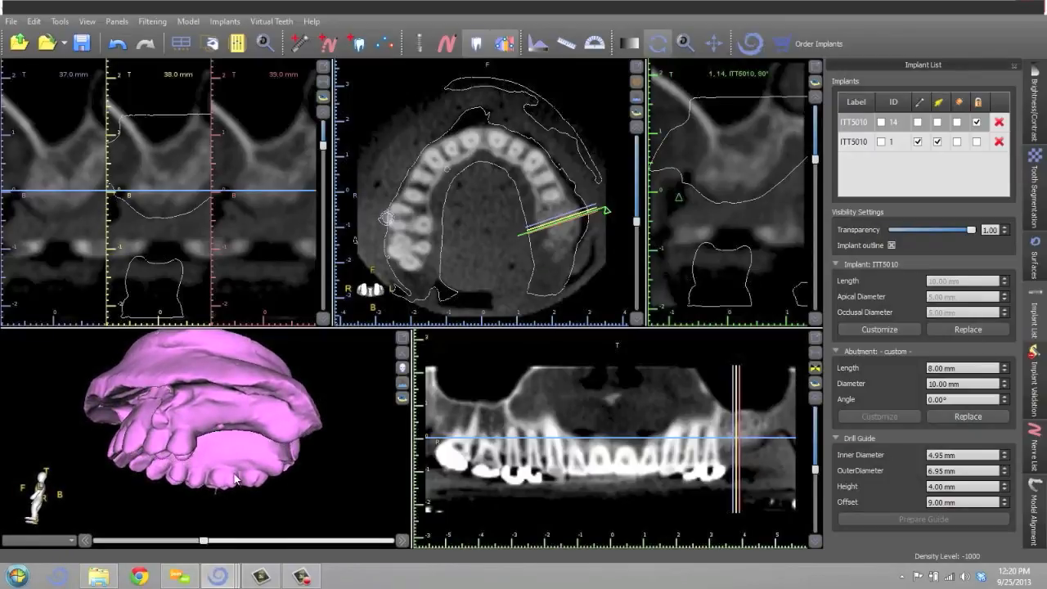
click(918, 122)
drag(272, 350, 761, 413)
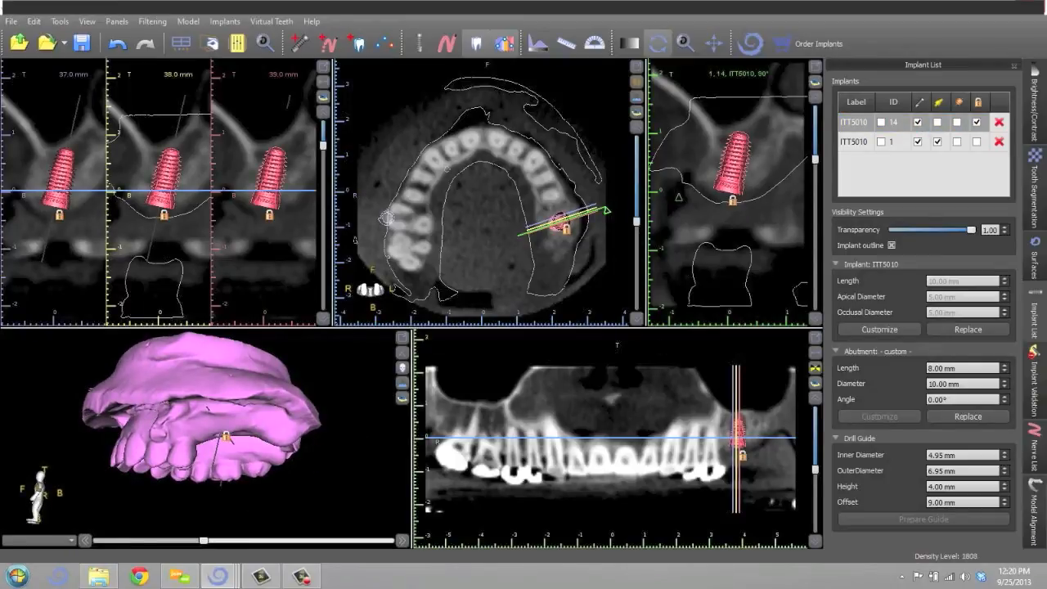
drag(145, 396, 213, 425)
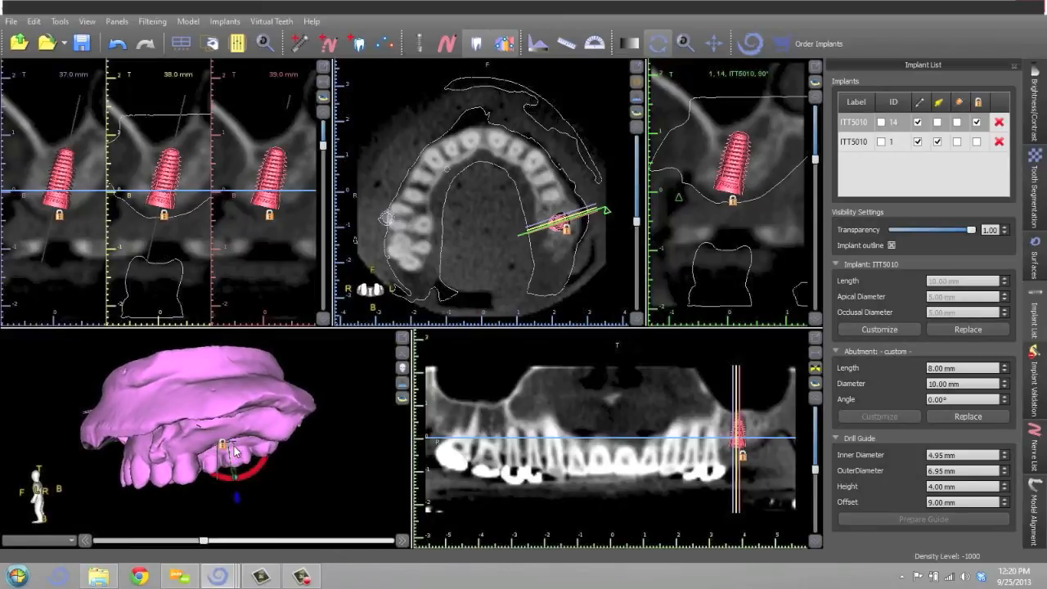
click(228, 449)
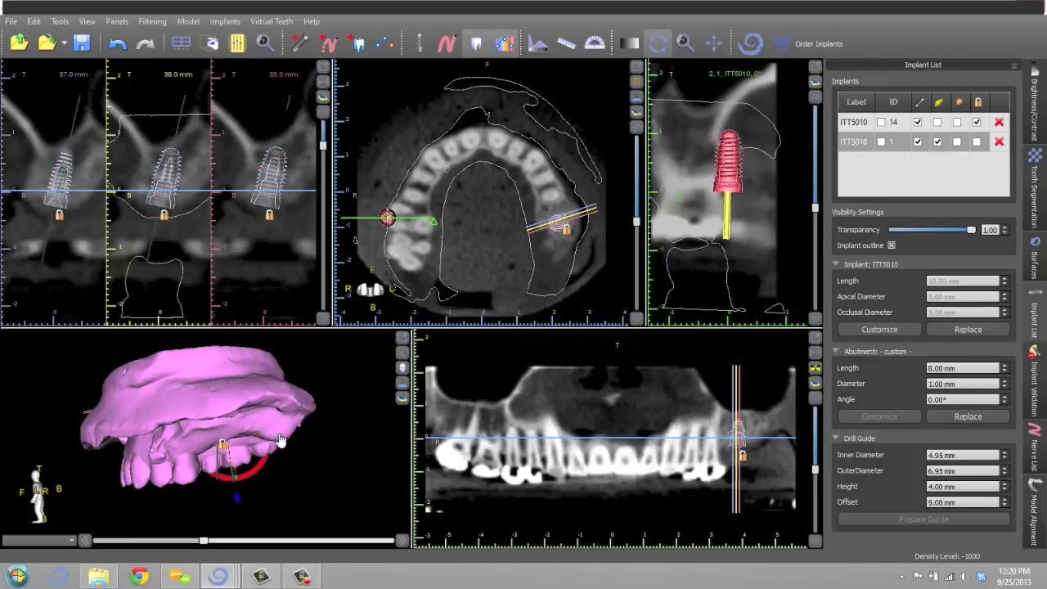
Step: Tilt and reposition the new implant with ID 1 on the 3D jaw model using its handles
mouse_move(231, 427)
mouse_down()
mouse_move(260, 468)
mouse_move(294, 489)
mouse_move(259, 451)
mouse_move(239, 474)
mouse_move(233, 441)
mouse_move(191, 439)
mouse_move(270, 442)
mouse_move(230, 436)
mouse_move(239, 442)
mouse_move(232, 425)
mouse_up()
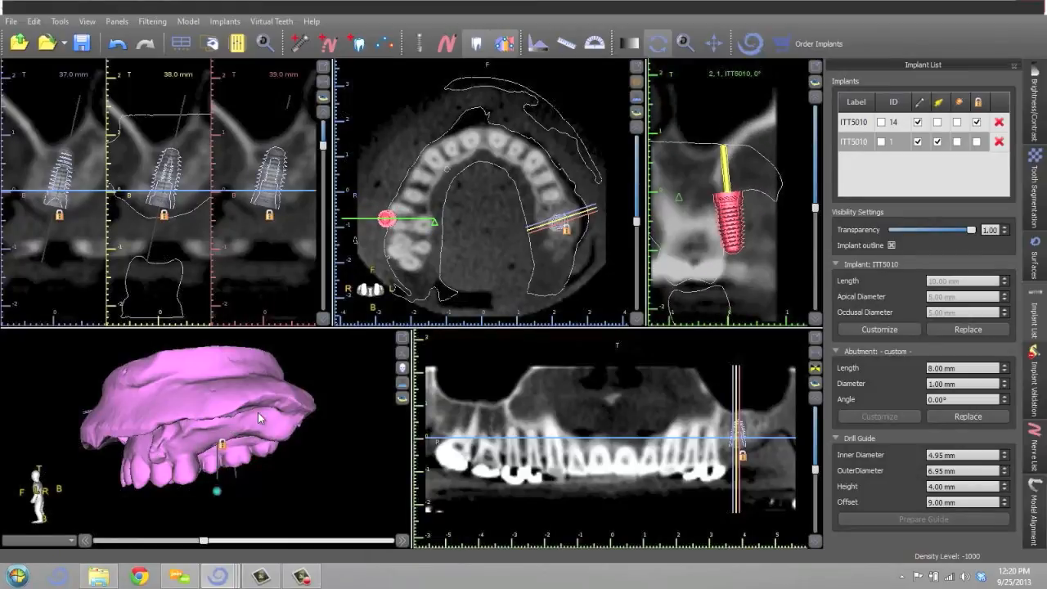
click(221, 448)
drag(219, 453, 238, 433)
drag(315, 377, 207, 381)
click(159, 413)
drag(164, 436, 223, 366)
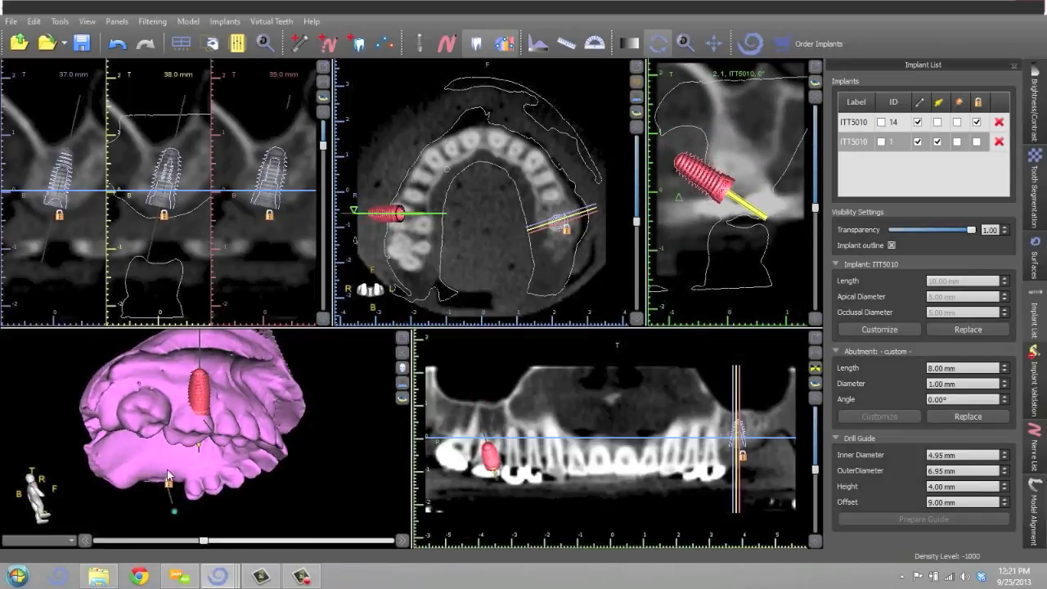
drag(174, 461, 187, 441)
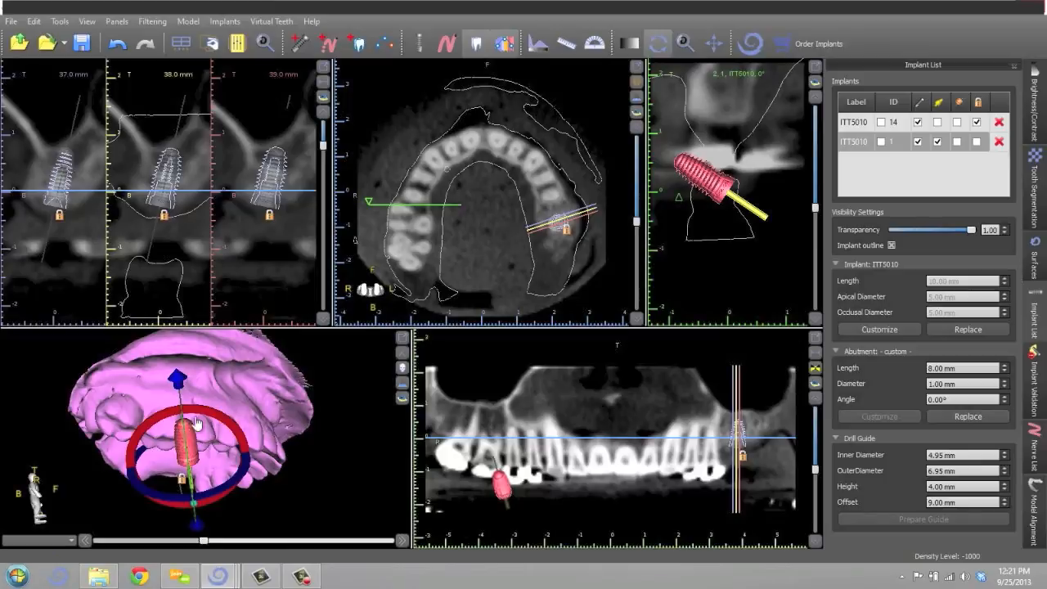
Step: Remove the implant with ID 1 from the plan
right_click(187, 438)
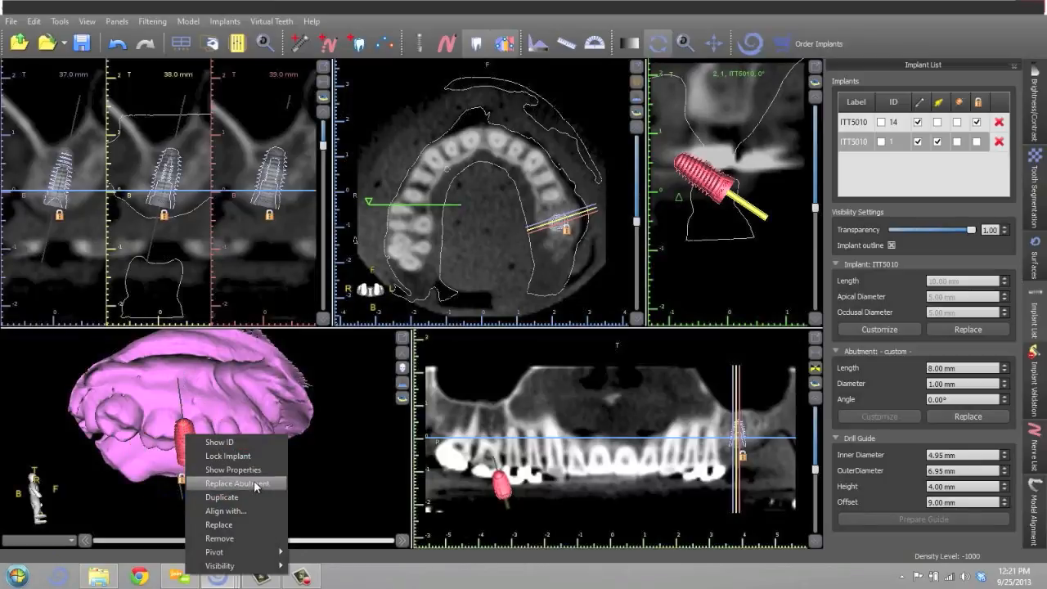
click(240, 540)
drag(202, 383, 194, 435)
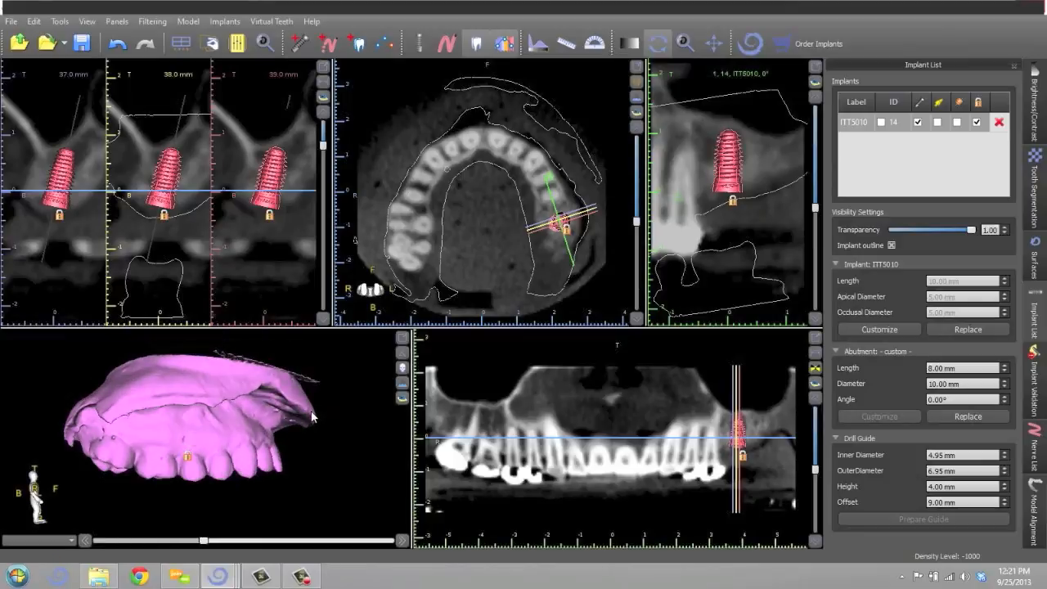
Step: Unlock and delete the implant with ID 14, undo the deletion and lock the implant again
click(976, 123)
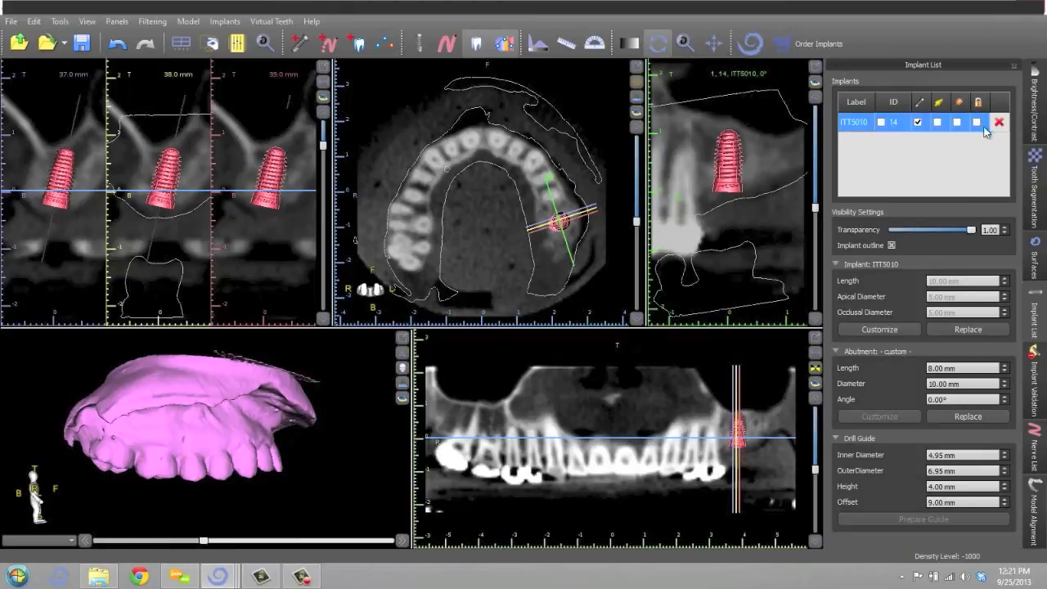
click(1000, 122)
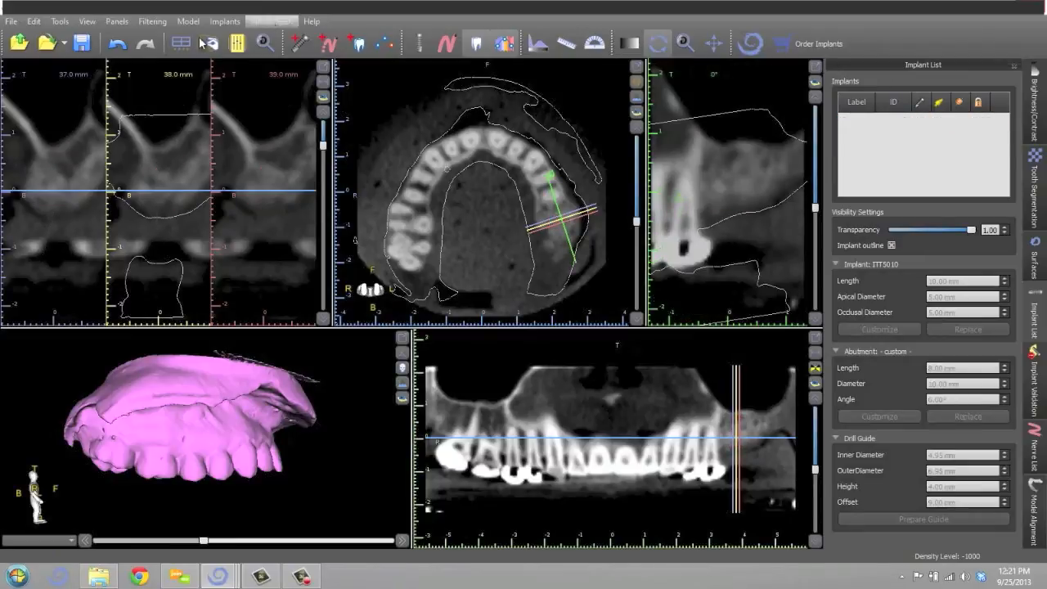
click(117, 45)
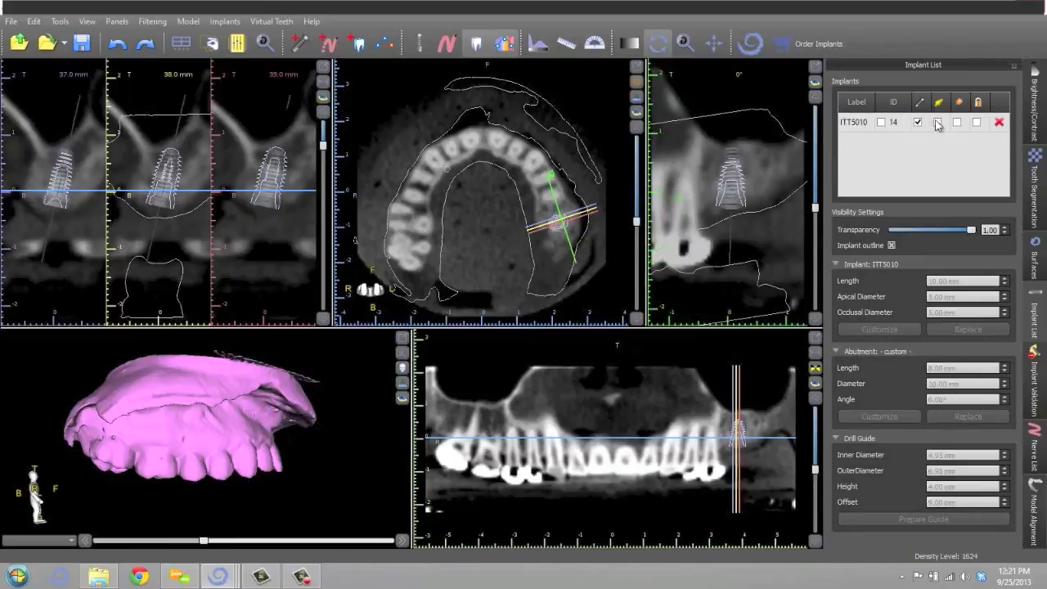
click(977, 123)
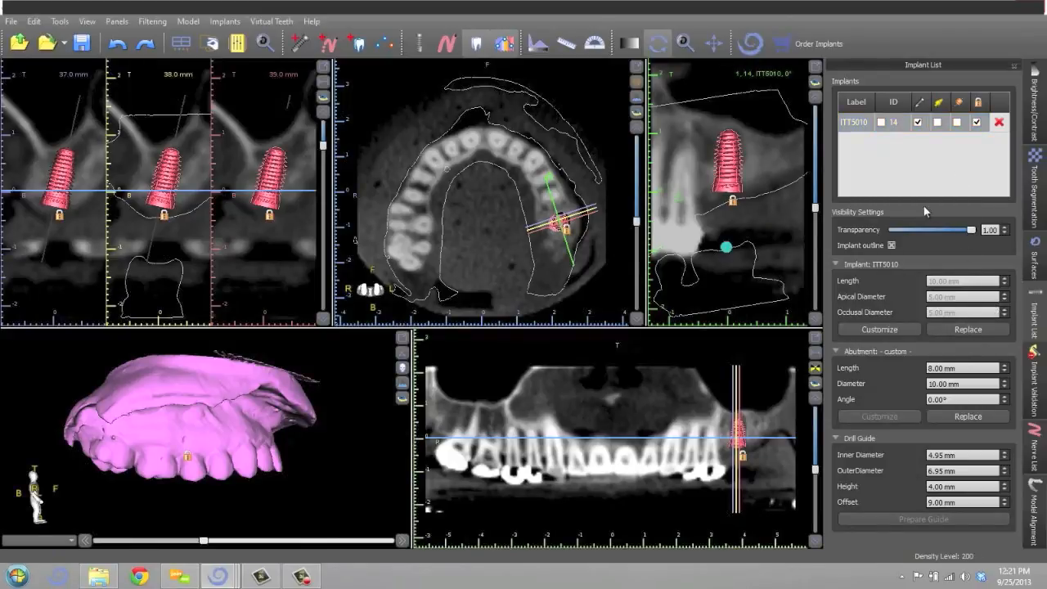
Step: Open the implant's ID for editing, review the replacement implant options with the 5.0mm platform, and close them without replacing the implant
double_click(904, 122)
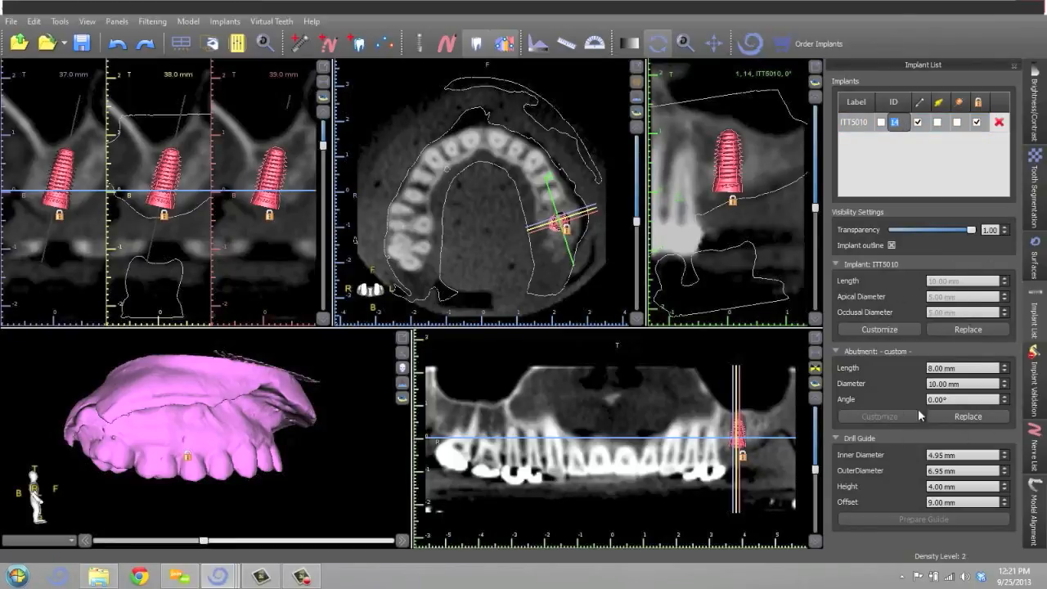
click(974, 329)
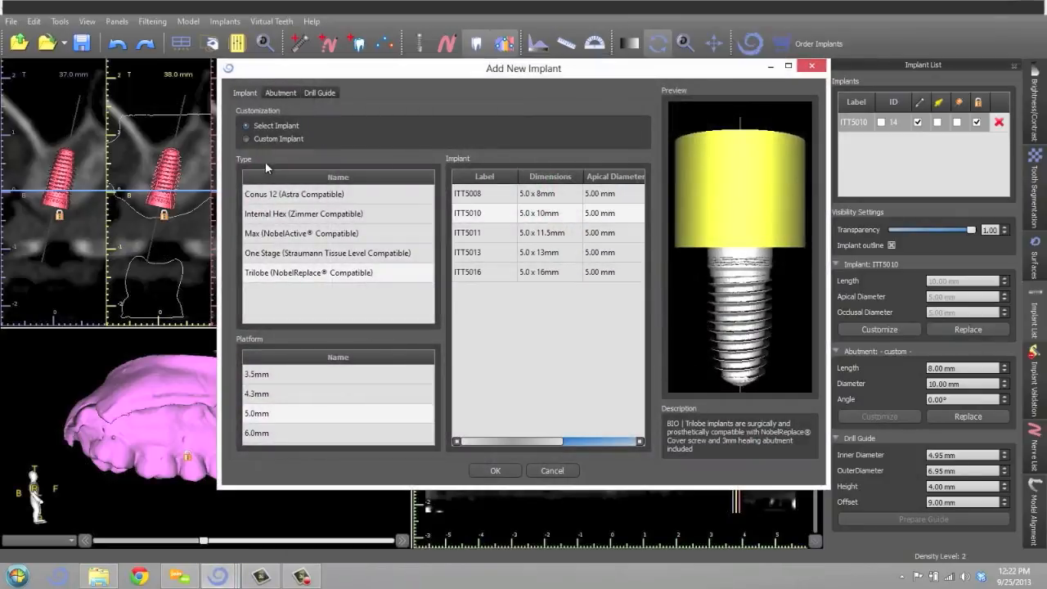
click(312, 416)
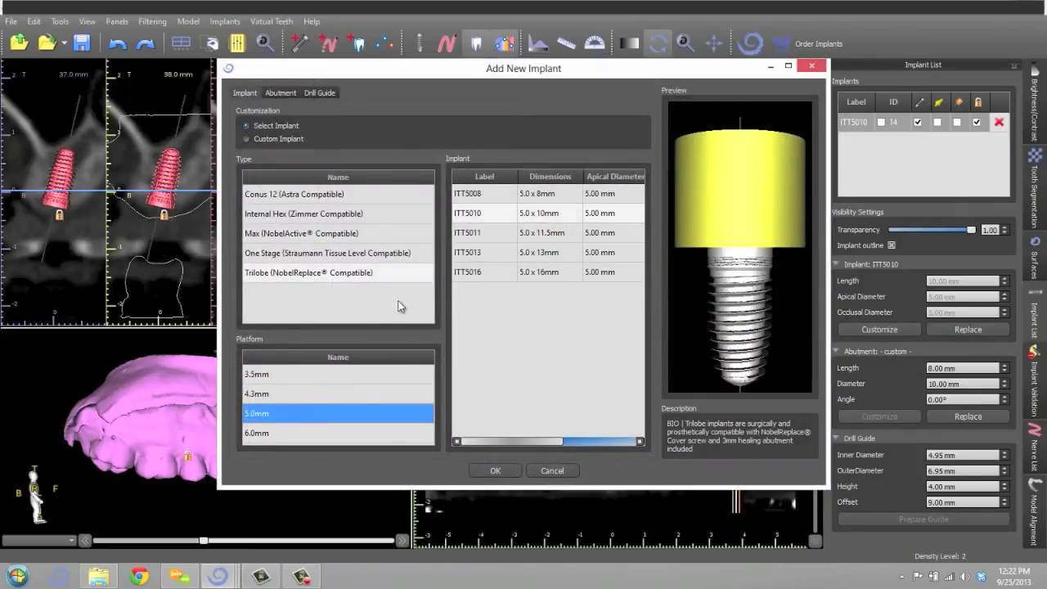
click(821, 67)
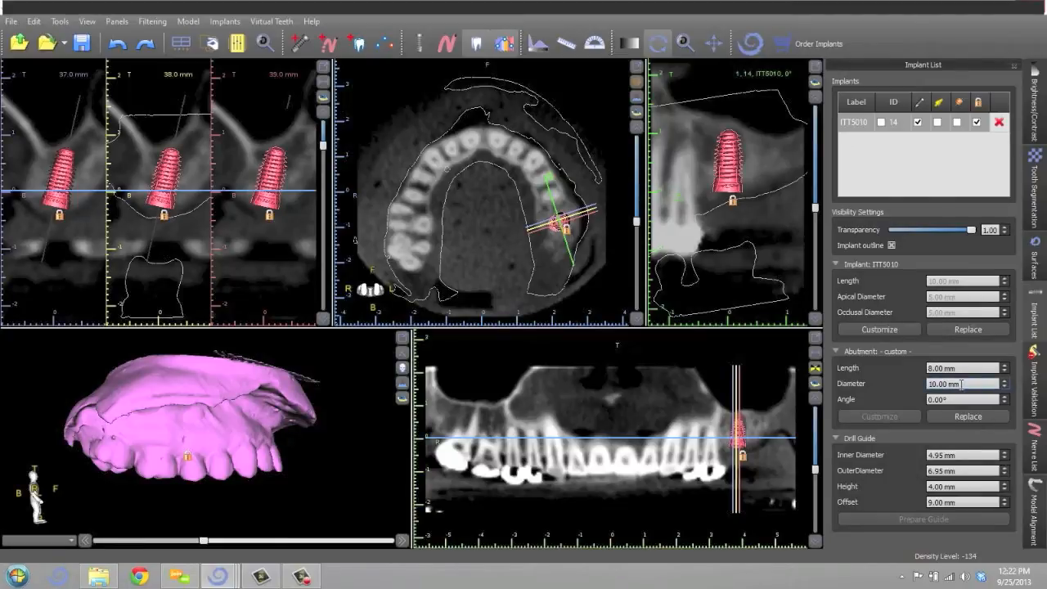
Step: Review the custom abutment's length and diameter settings
drag(956, 364, 881, 361)
click(896, 363)
drag(978, 381, 884, 390)
click(881, 389)
Step: View the commands available for the locked implant in the cross-sectional slice and dismiss them
mouse_move(260, 190)
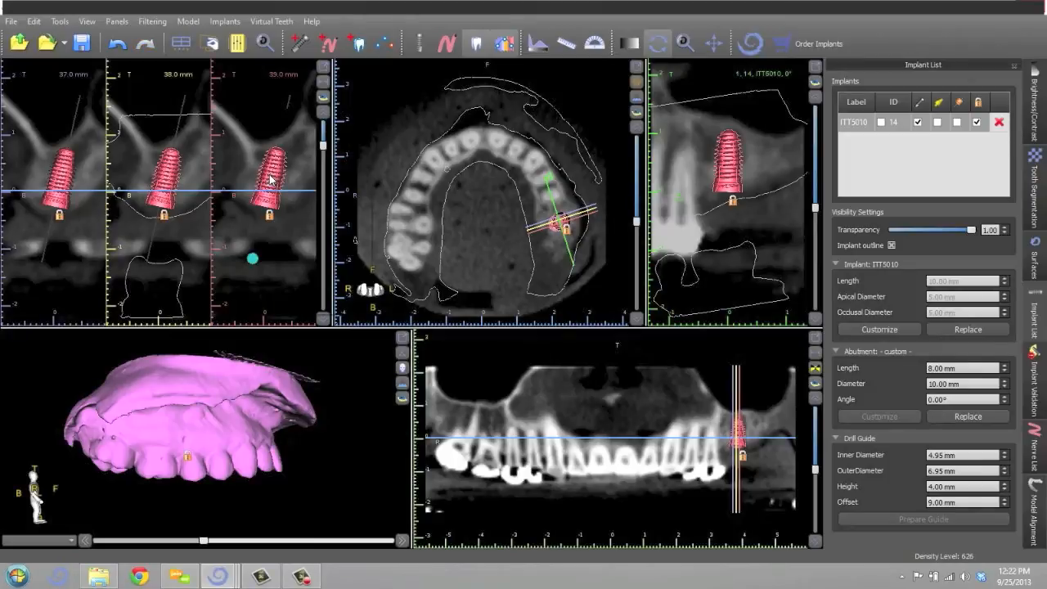
right_click(271, 180)
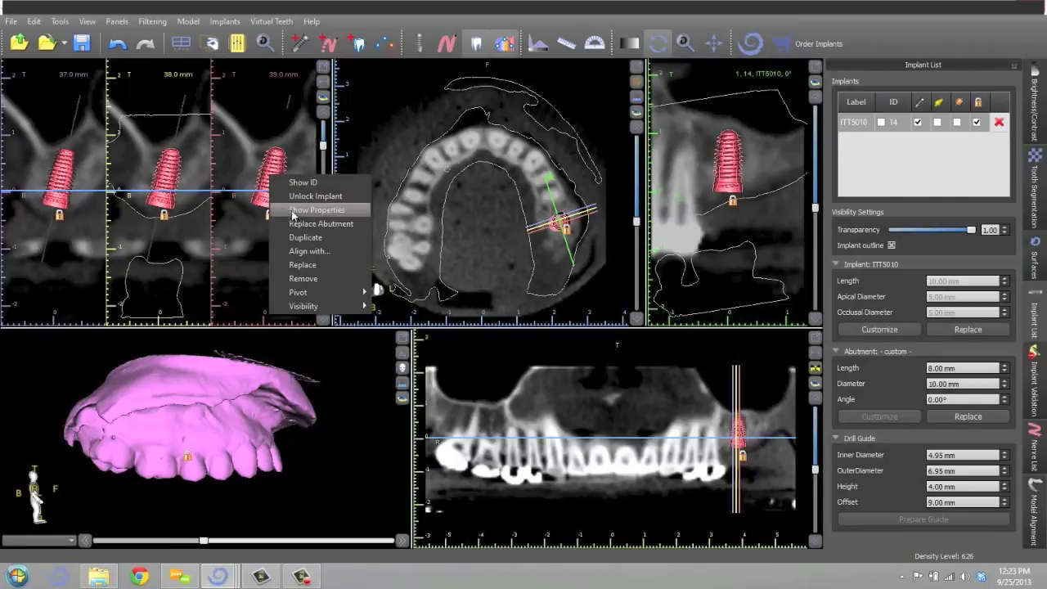
click(245, 255)
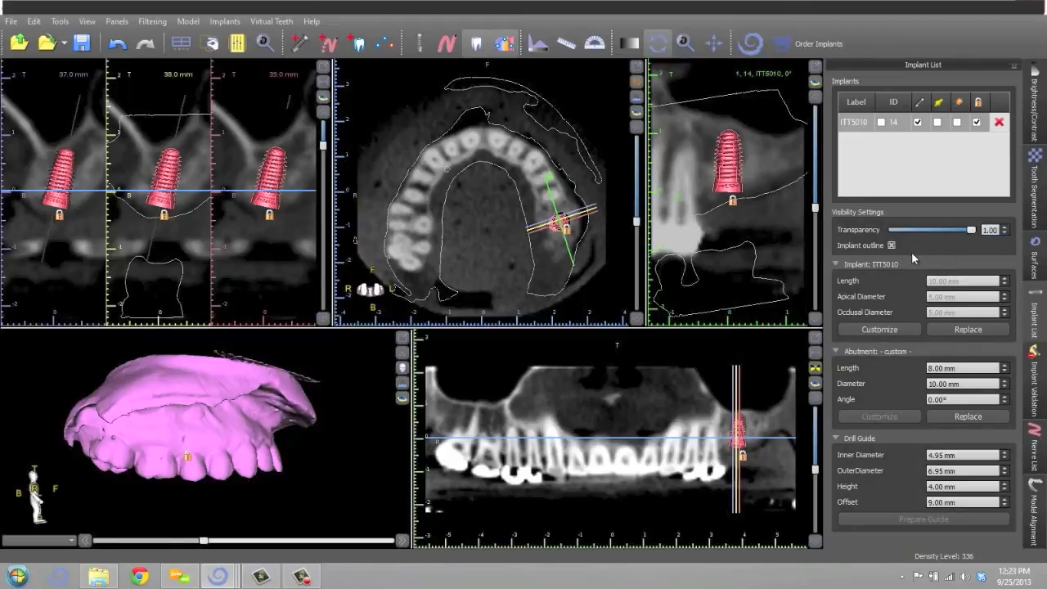
Step: Toggle the implant outline display off and back on to compare the implant's appearance
click(892, 243)
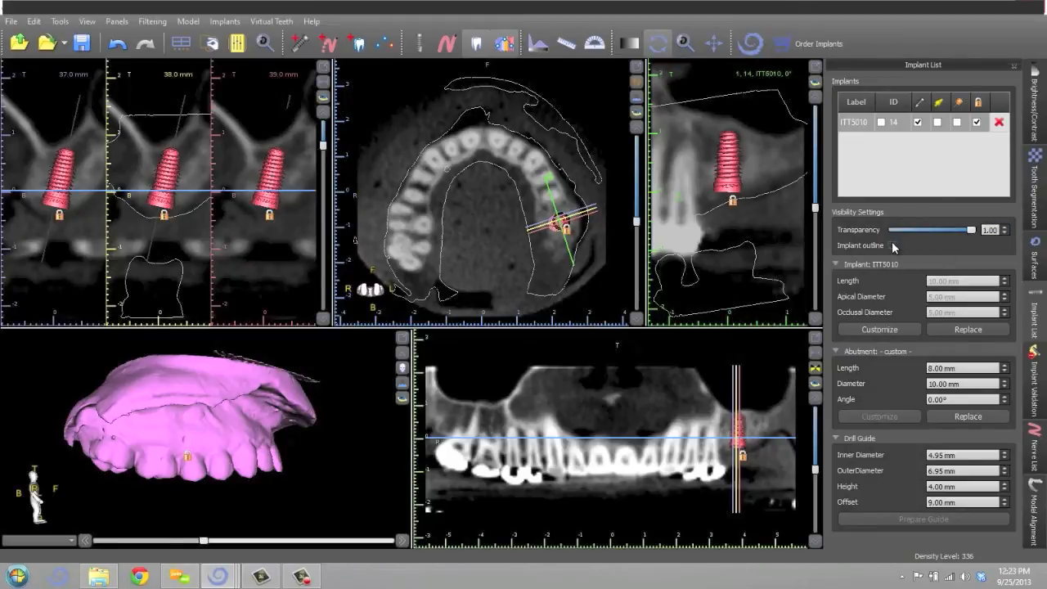
click(892, 244)
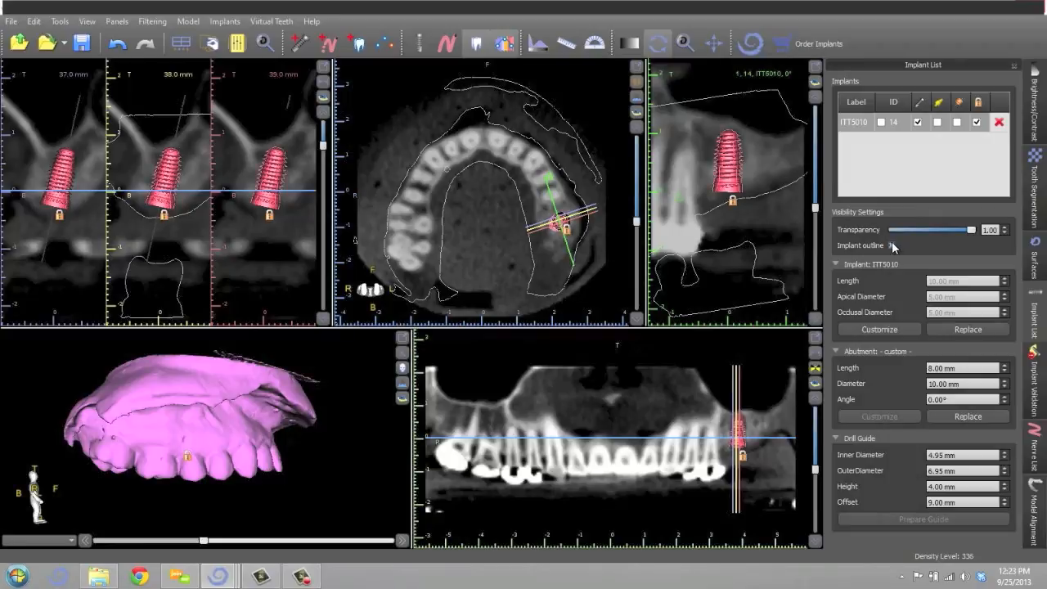
click(892, 244)
click(891, 243)
Step: Examine the locked implant's position across the neighbouring cross-sectional slices
scroll(308, 200, down, 7)
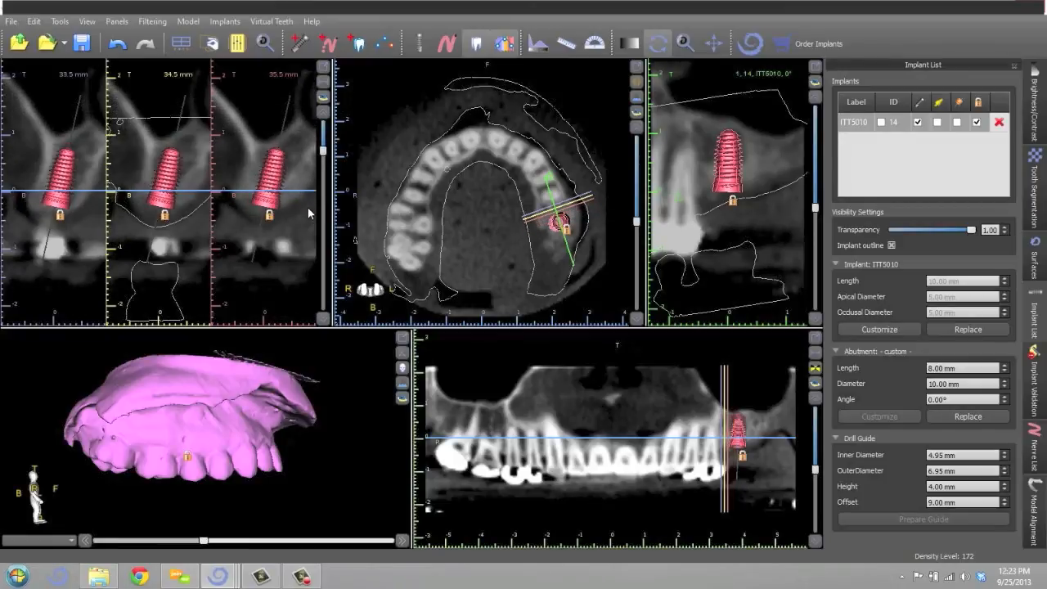
scroll(308, 210, up, 12)
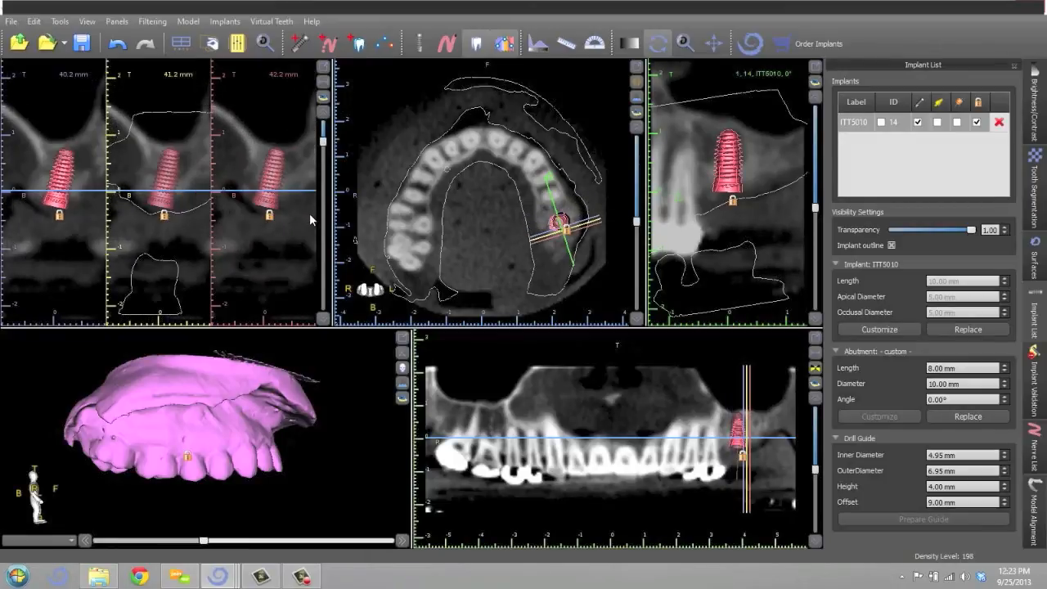
scroll(309, 214, up, 4)
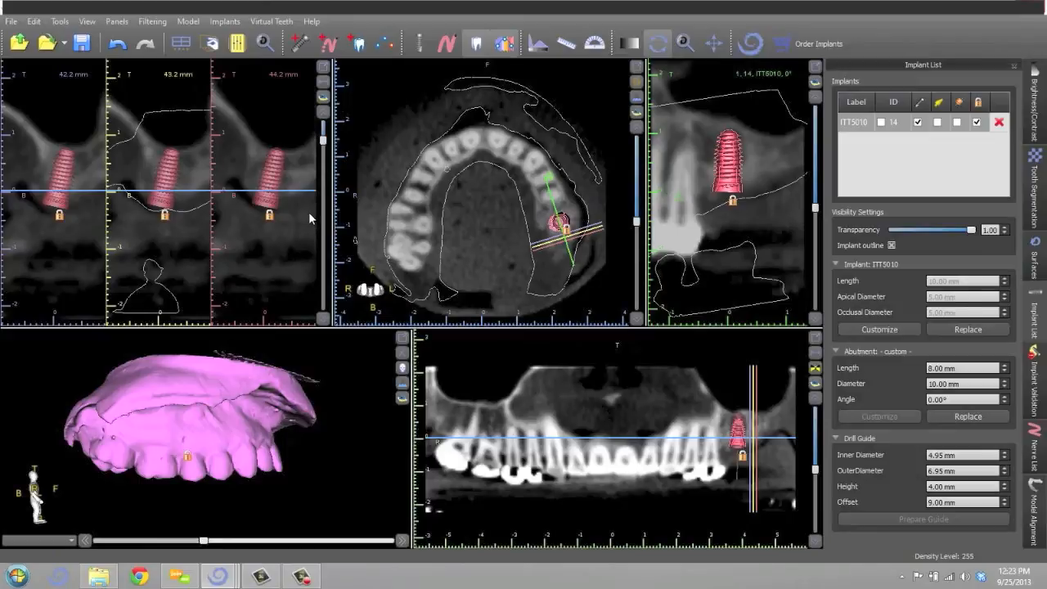
scroll(307, 212, down, 2)
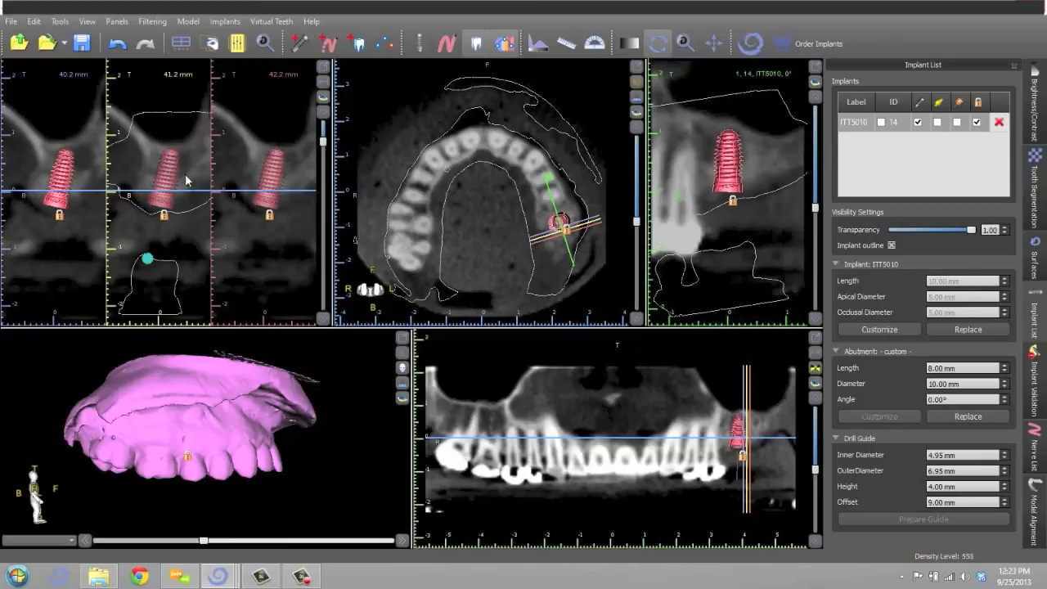
scroll(188, 184, down, 3)
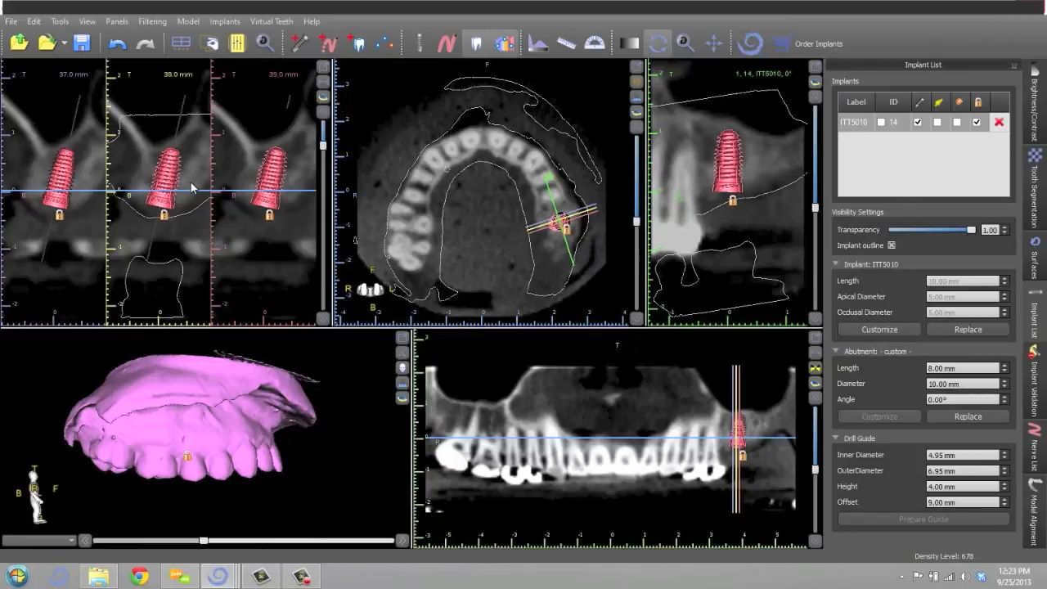
scroll(191, 182, down, 2)
scroll(191, 199, up, 3)
Step: Unlock the implant with ID 14, try adjusting it in the middle cross-sectional slice and undo the adjustment
click(978, 123)
click(978, 123)
click(271, 151)
click(180, 158)
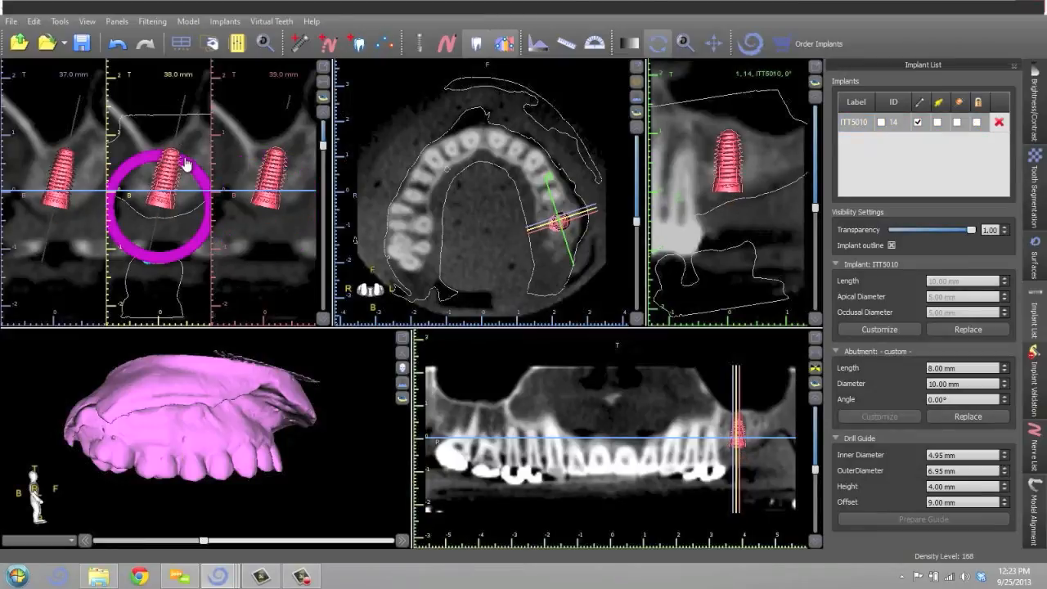
click(185, 161)
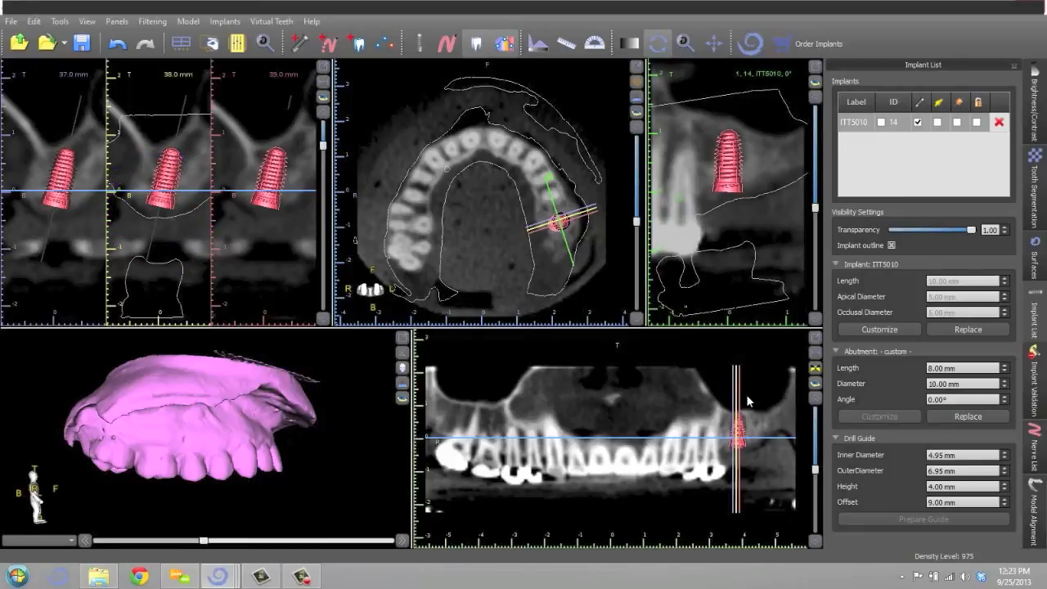
click(117, 45)
Step: Tilt the unlocked implant in the panoramic view with its rotation ring
click(738, 442)
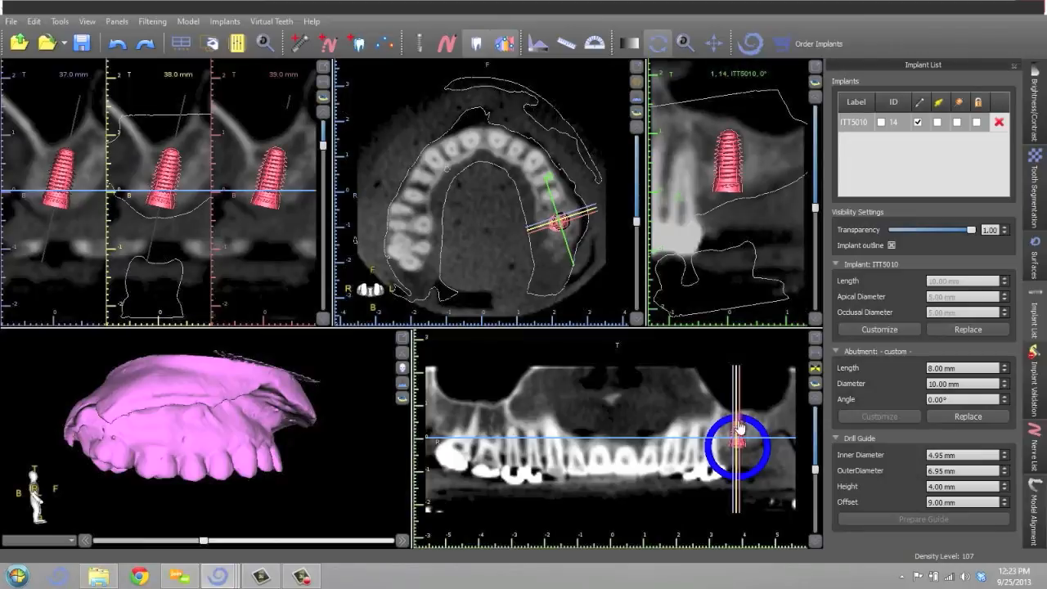
drag(759, 427, 768, 444)
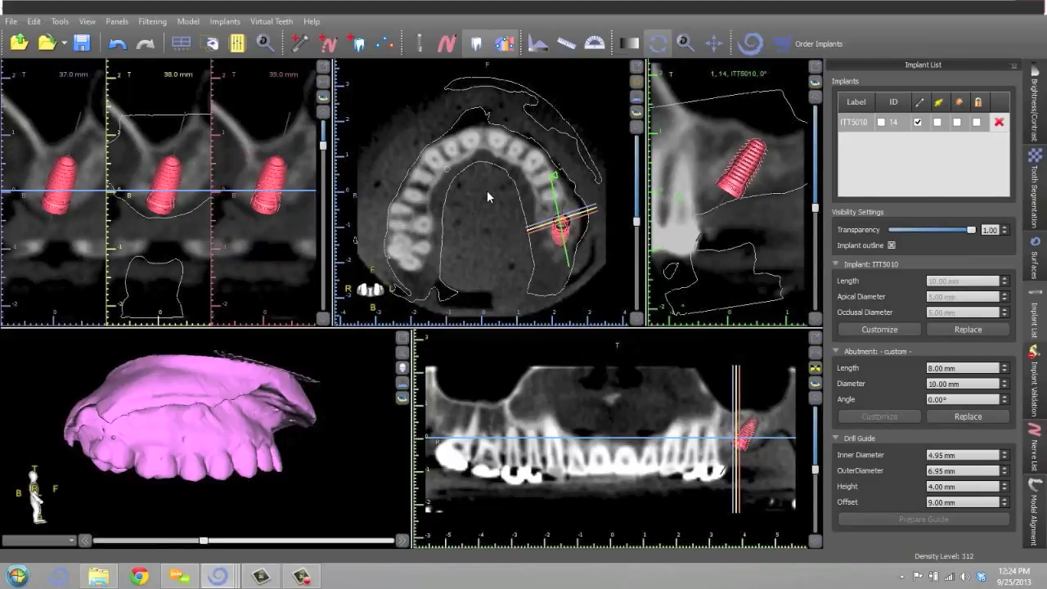
Step: Examine how the tilted implant passes through the axial and cross-sectional slices
scroll(484, 205, down, 6)
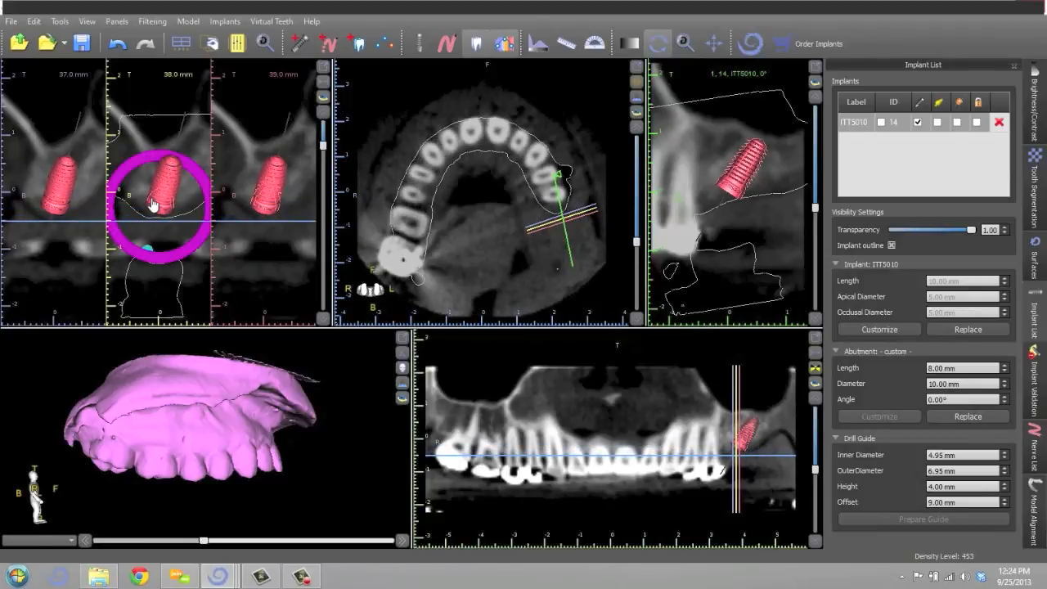
scroll(187, 202, down, 3)
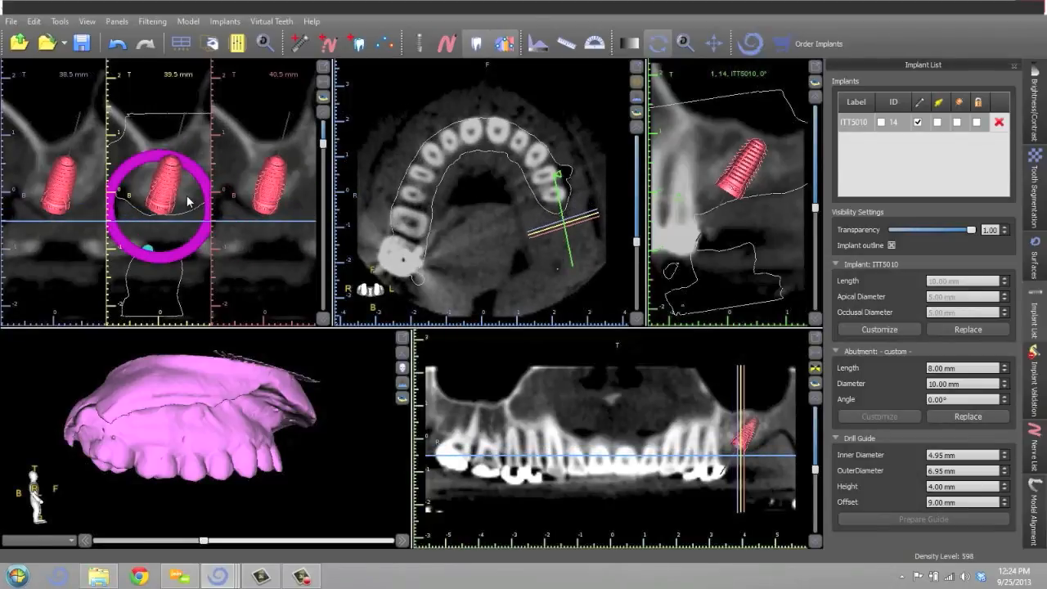
scroll(187, 201, down, 3)
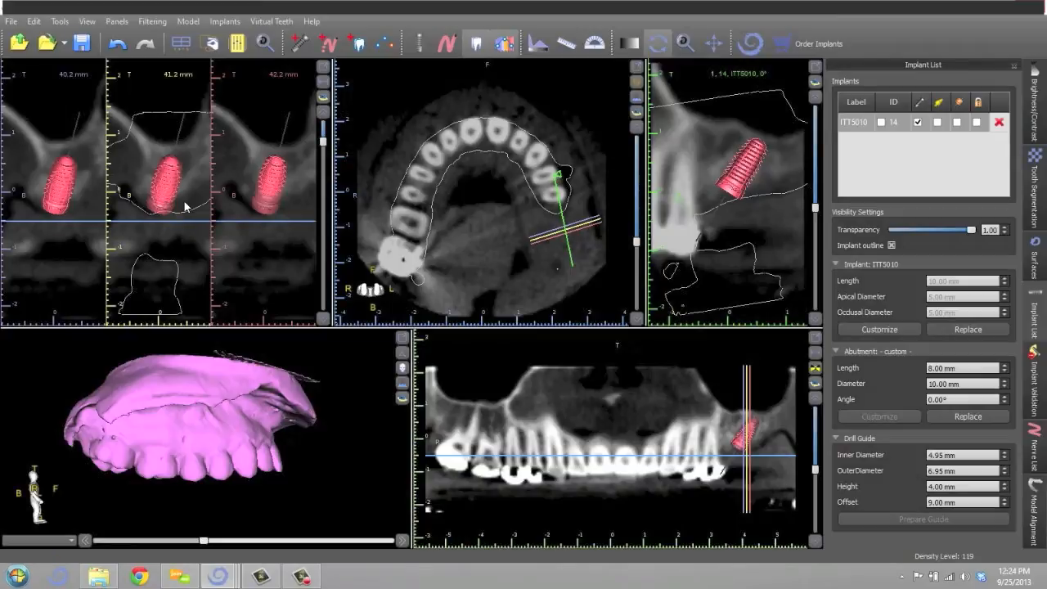
scroll(188, 206, down, 3)
click(155, 173)
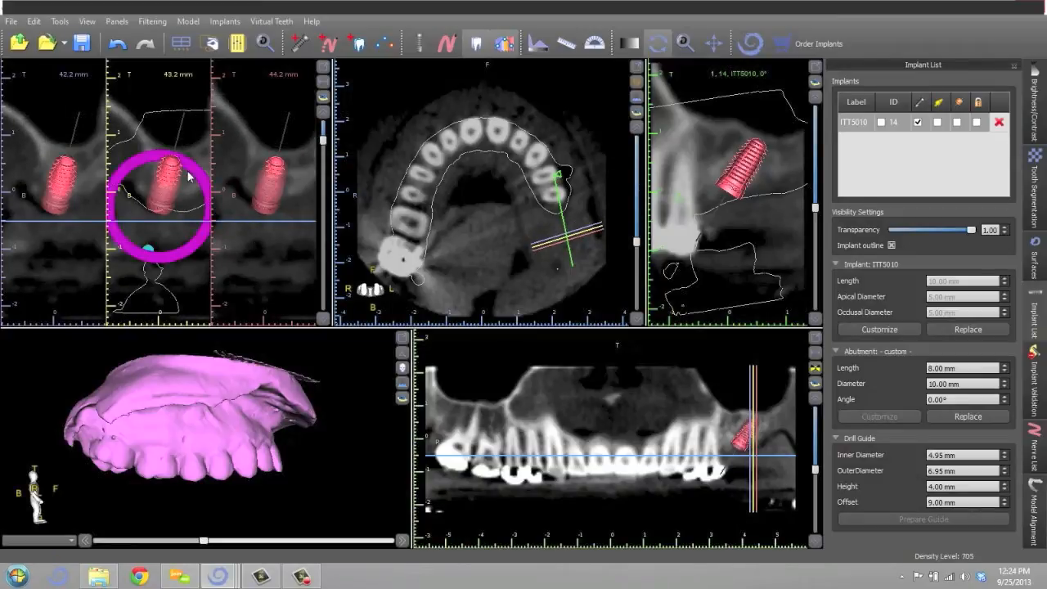
scroll(199, 164, down, 2)
scroll(199, 165, up, 2)
scroll(197, 158, up, 8)
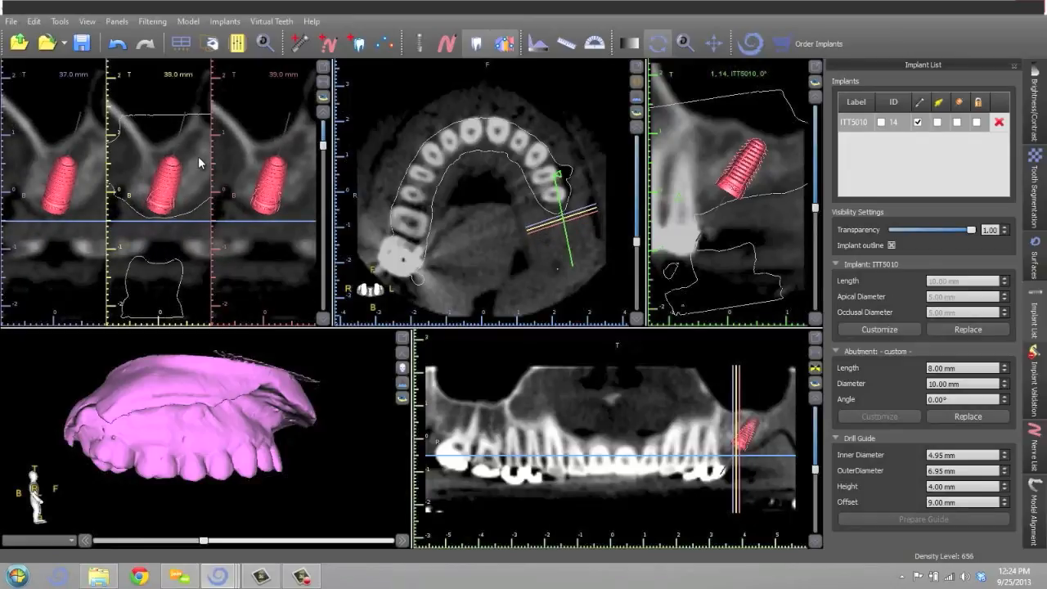
scroll(197, 159, down, 8)
scroll(197, 161, up, 3)
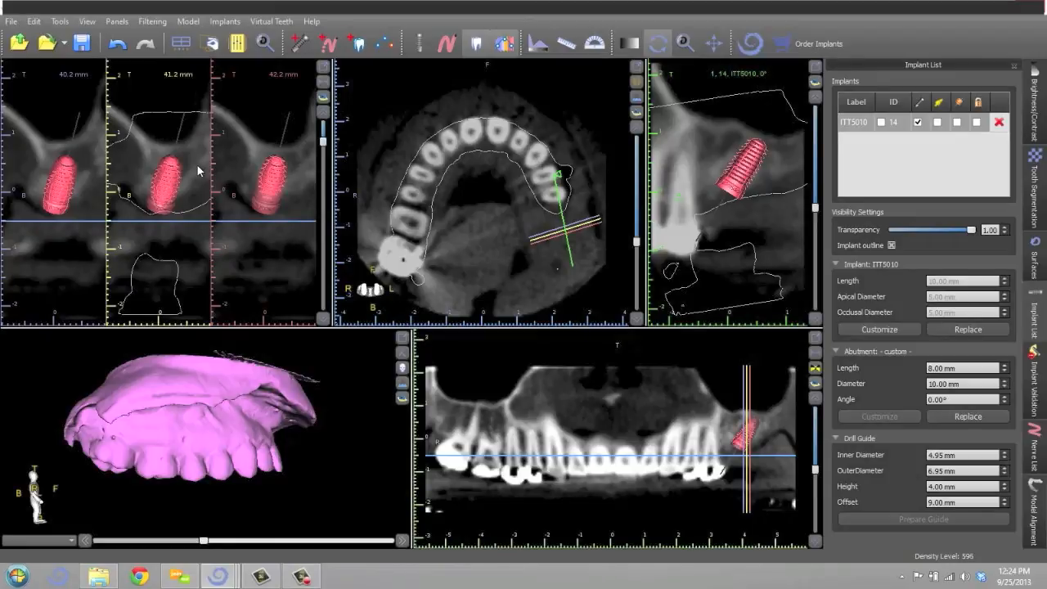
scroll(197, 165, up, 3)
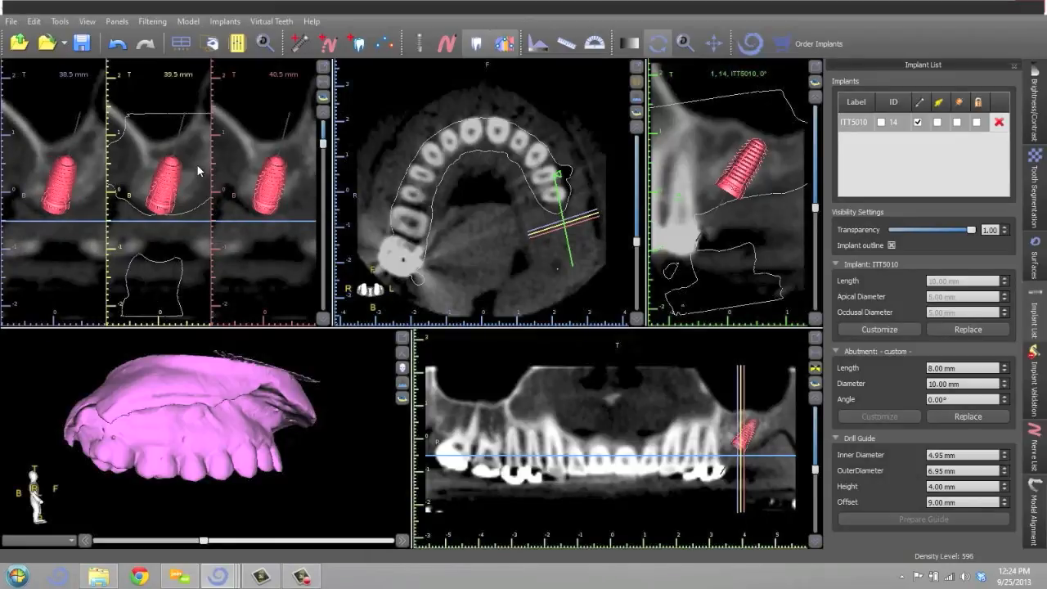
Step: Undo the implant's tilt made in the panoramic view
click(118, 45)
click(159, 205)
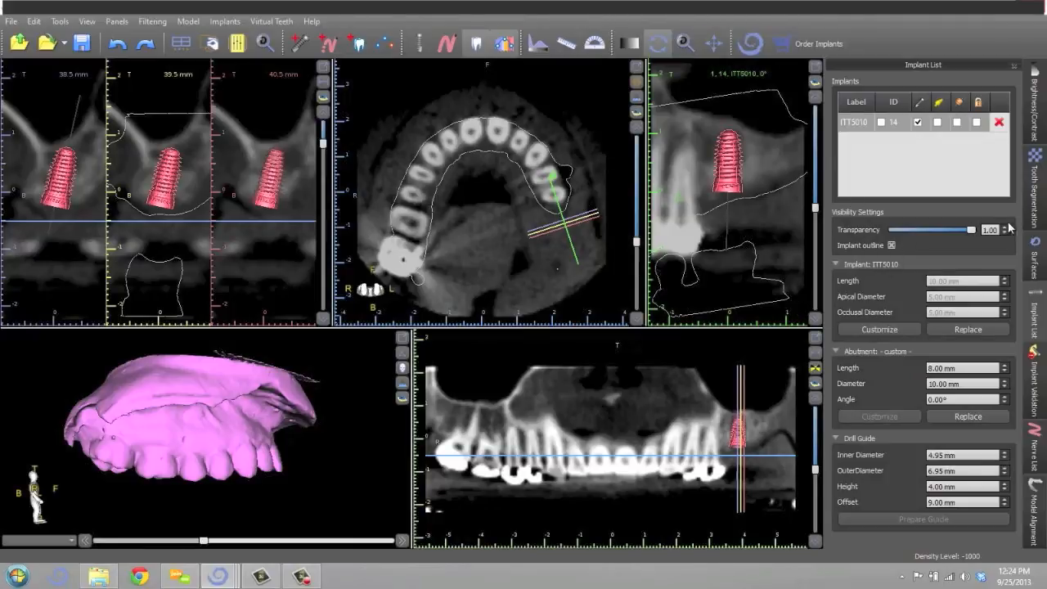
Step: Set the implant transparency to 0.93 and check the see-through implant across the cross-sectional slices
mouse_move(971, 230)
mouse_down()
mouse_move(895, 231)
mouse_move(983, 243)
mouse_move(964, 244)
mouse_up()
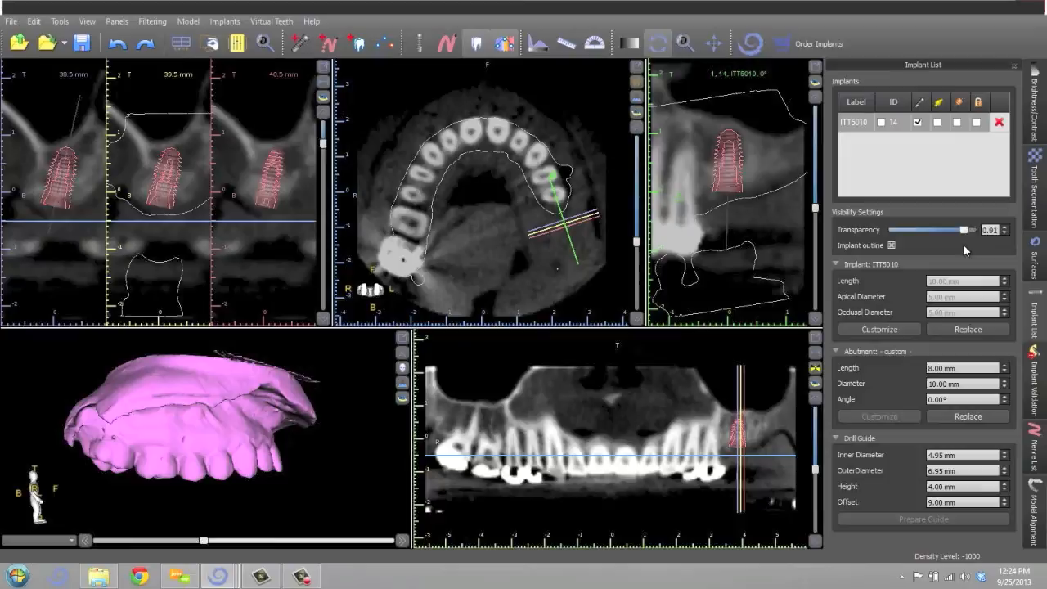
scroll(218, 291, down, 5)
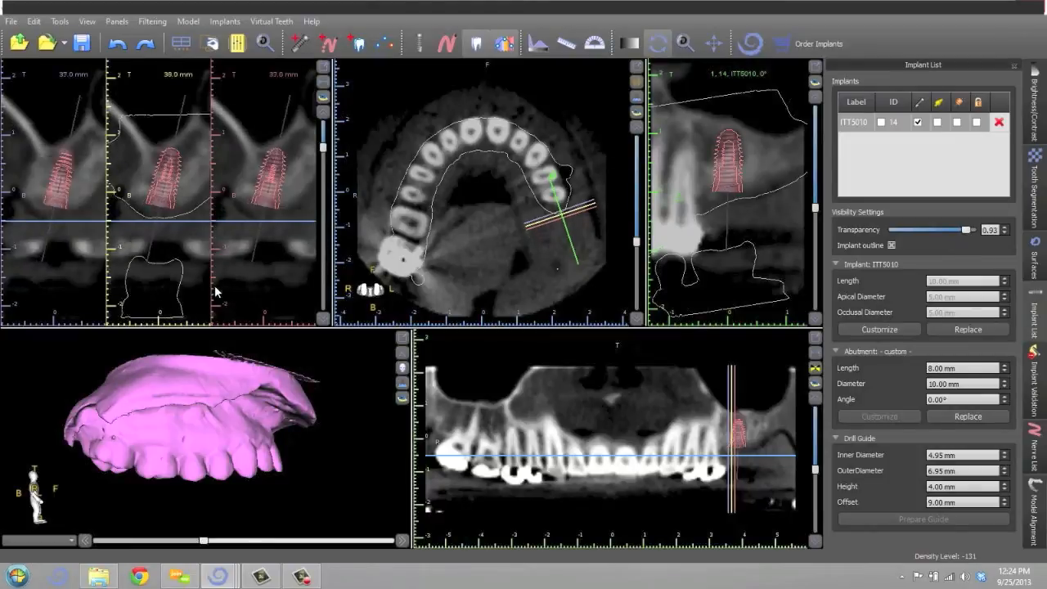
scroll(221, 295, up, 5)
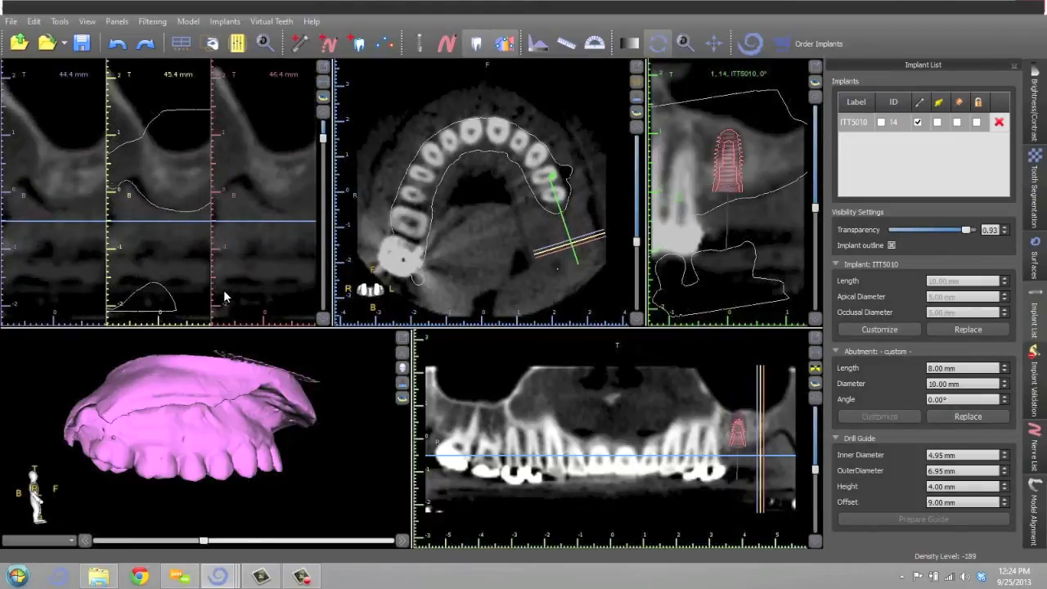
scroll(224, 292, down, 4)
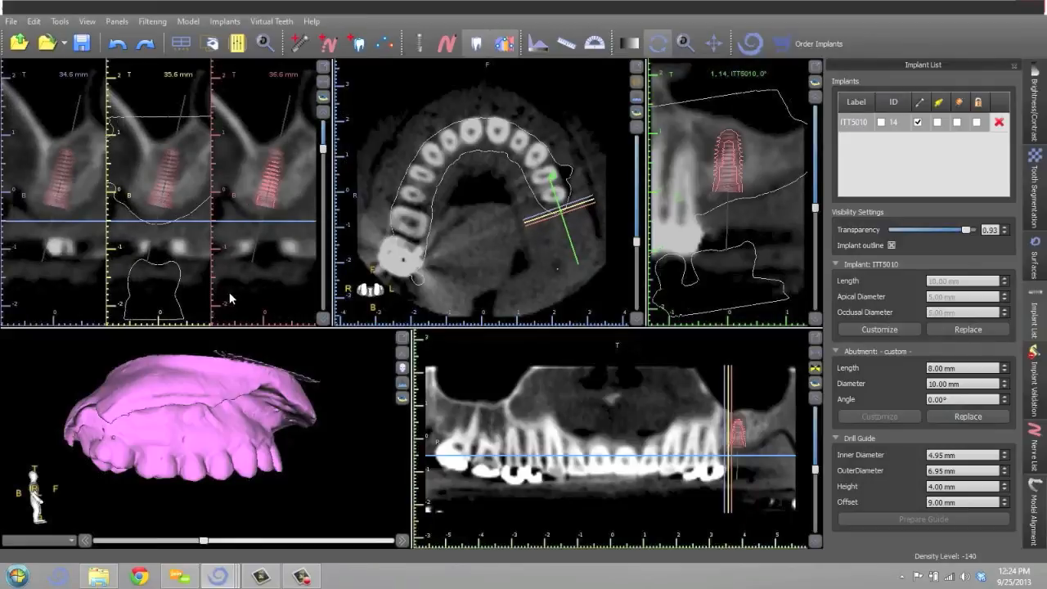
scroll(233, 300, down, 2)
scroll(232, 301, up, 2)
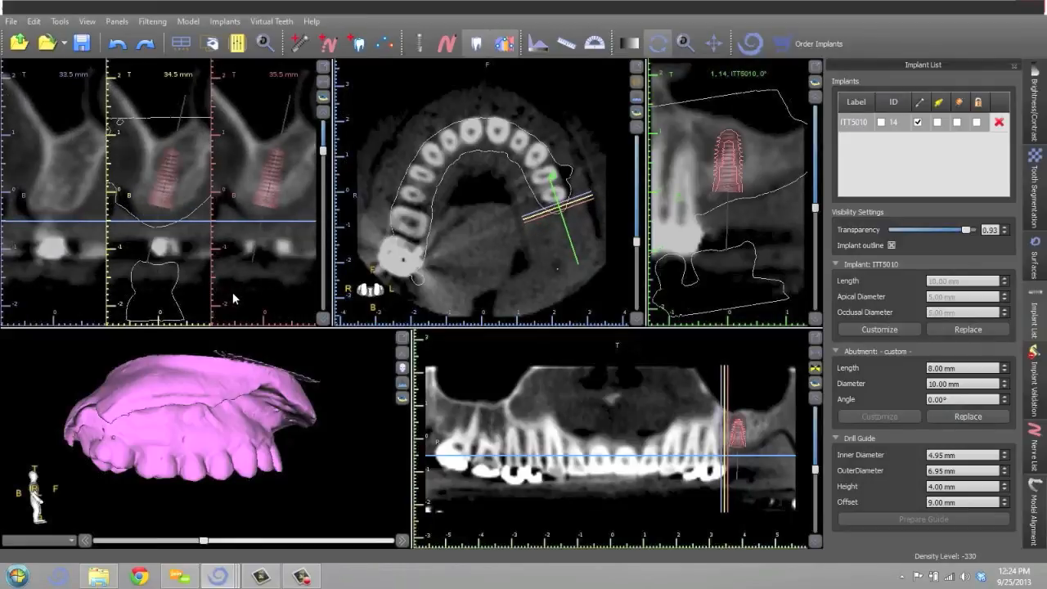
scroll(229, 295, up, 3)
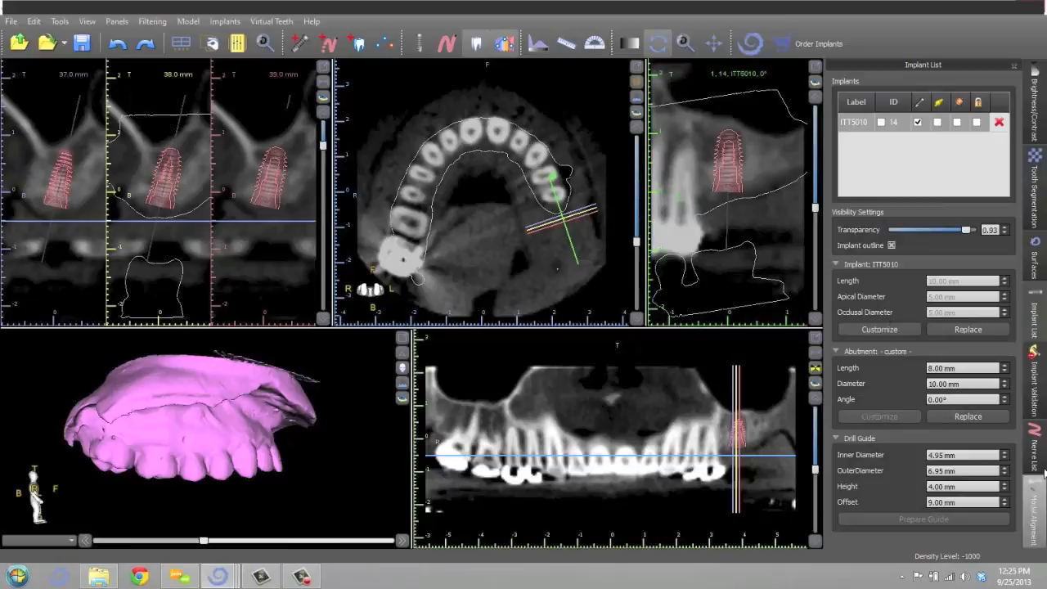
Step: Open the implant validation settings and set the minimum distance between implants to 2 mm
click(1036, 372)
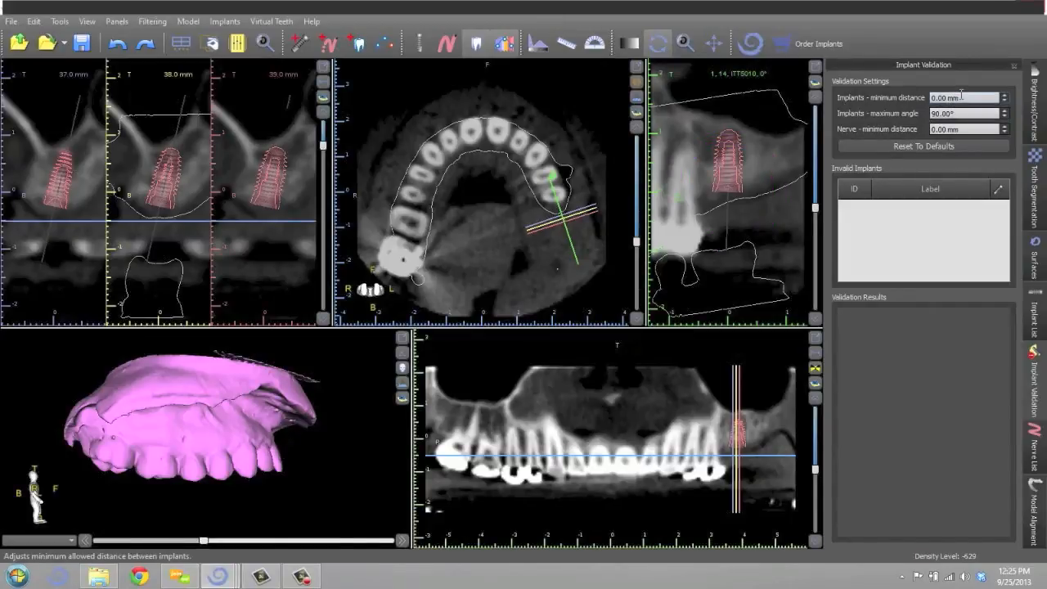
double_click(937, 97)
text(2)
key(Return)
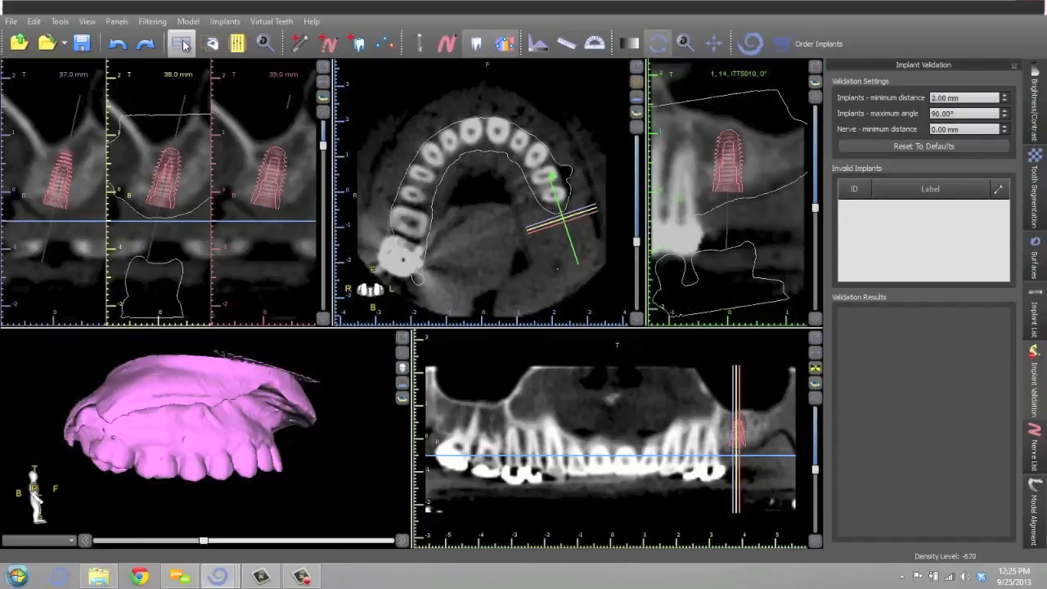
Step: Set the minimum distance between implants to 3 mm in the validation settings
double_click(952, 97)
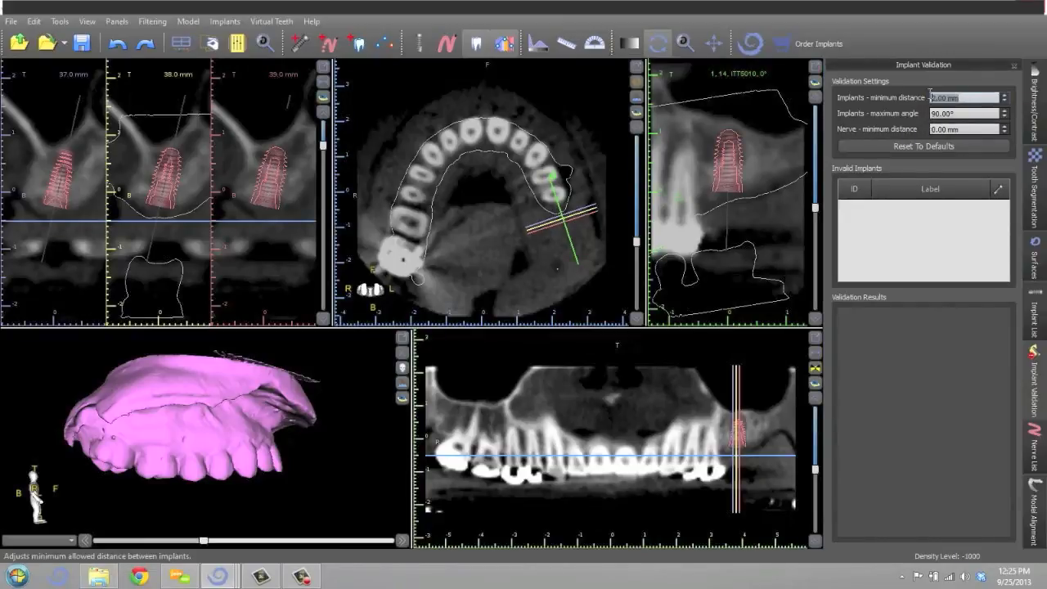
text(3)
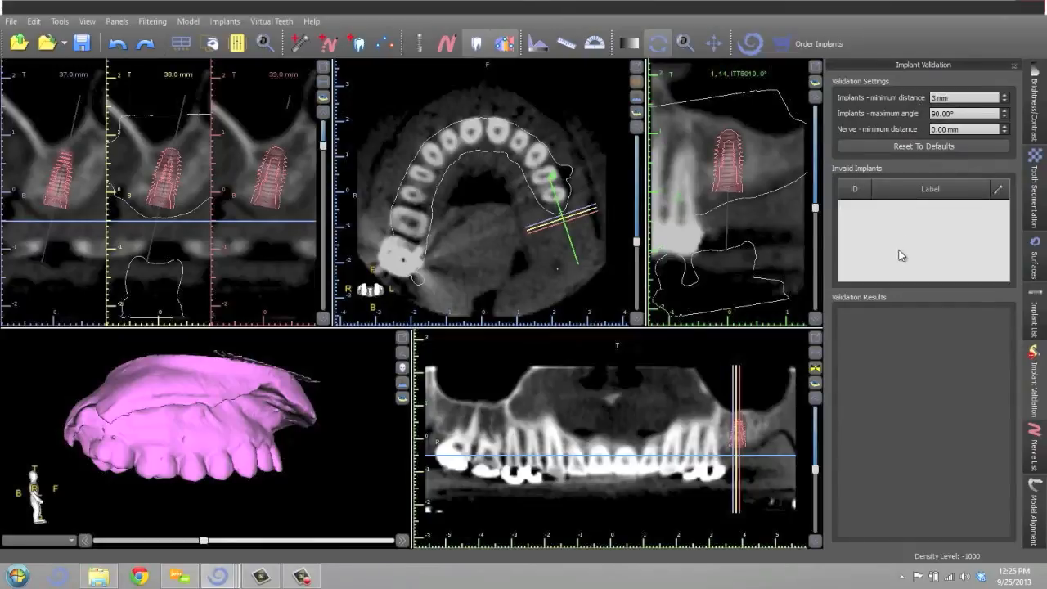
key(Return)
Step: Reset the minimum distance between implants to 0 mm
drag(968, 97, 932, 97)
text(0)
click(916, 368)
Step: Open the brightness and contrast settings, set brightness to 625 and contrast to 1626, and enlarge the panoramic view
mouse_move(347, 398)
mouse_down()
mouse_move(124, 421)
mouse_move(238, 410)
mouse_move(304, 363)
mouse_move(296, 411)
mouse_move(278, 391)
mouse_move(323, 376)
mouse_move(331, 386)
mouse_up()
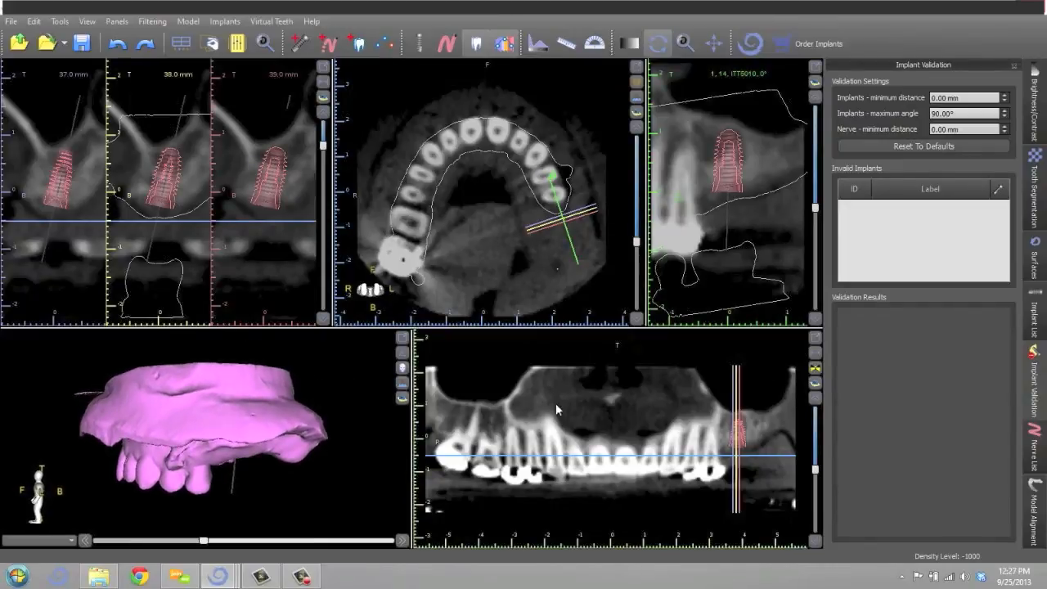
click(119, 31)
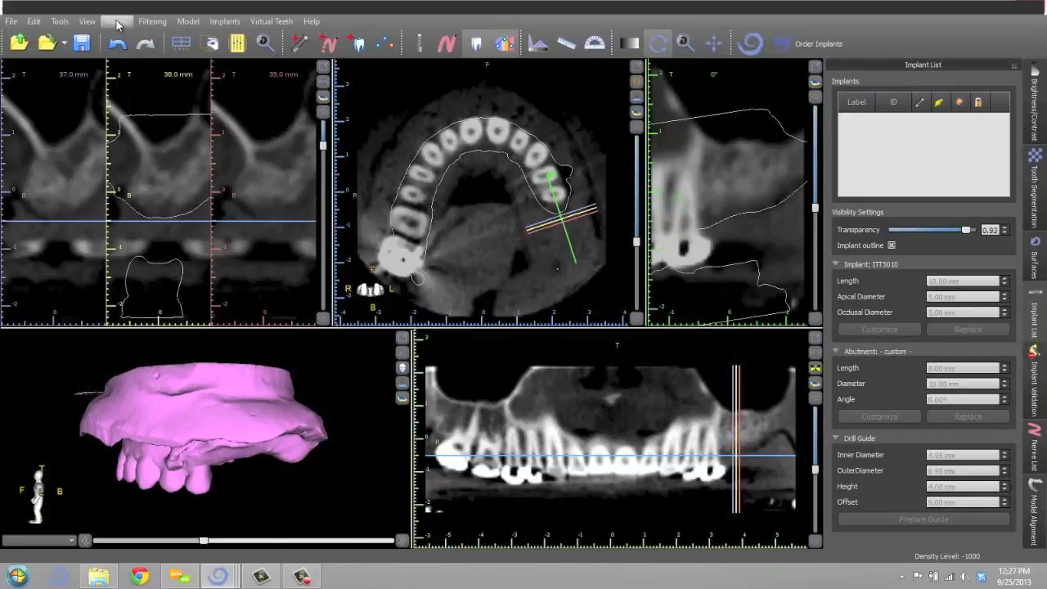
click(118, 22)
click(148, 37)
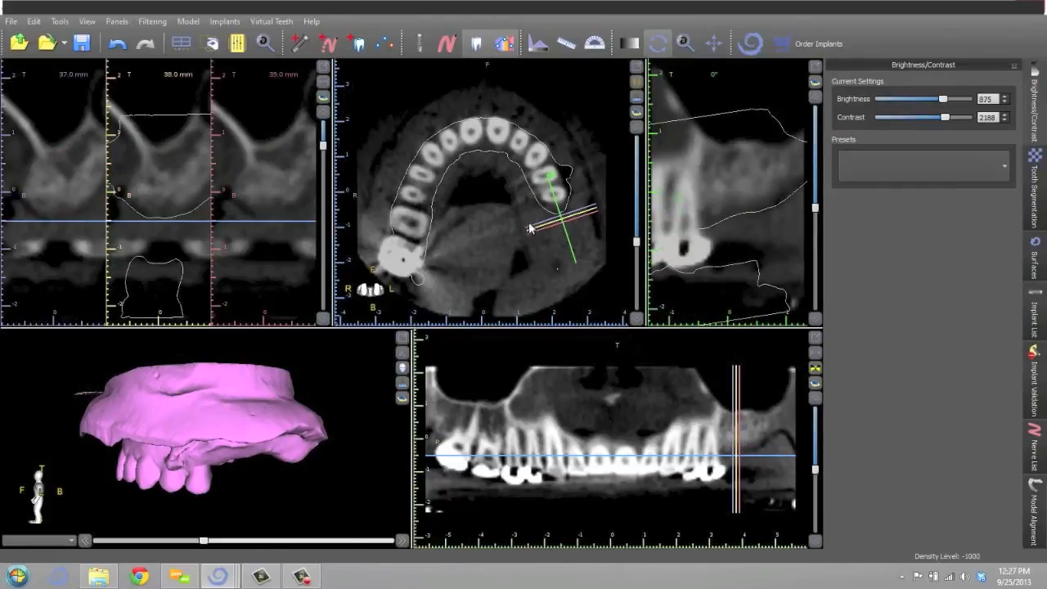
mouse_move(944, 99)
mouse_down()
mouse_move(958, 101)
mouse_move(944, 117)
mouse_move(953, 122)
mouse_move(948, 100)
mouse_up()
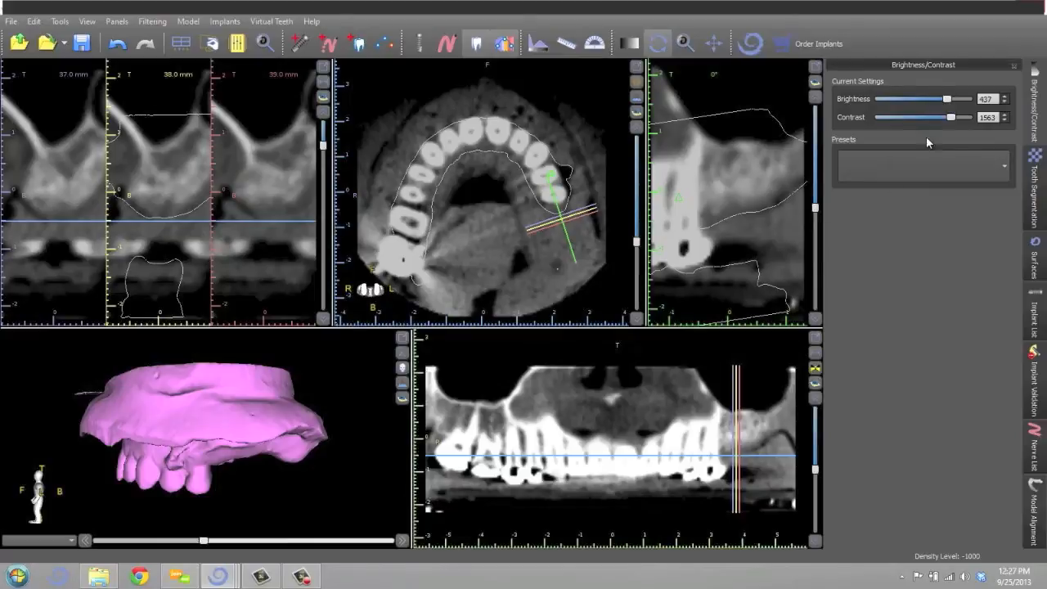
drag(948, 102, 953, 118)
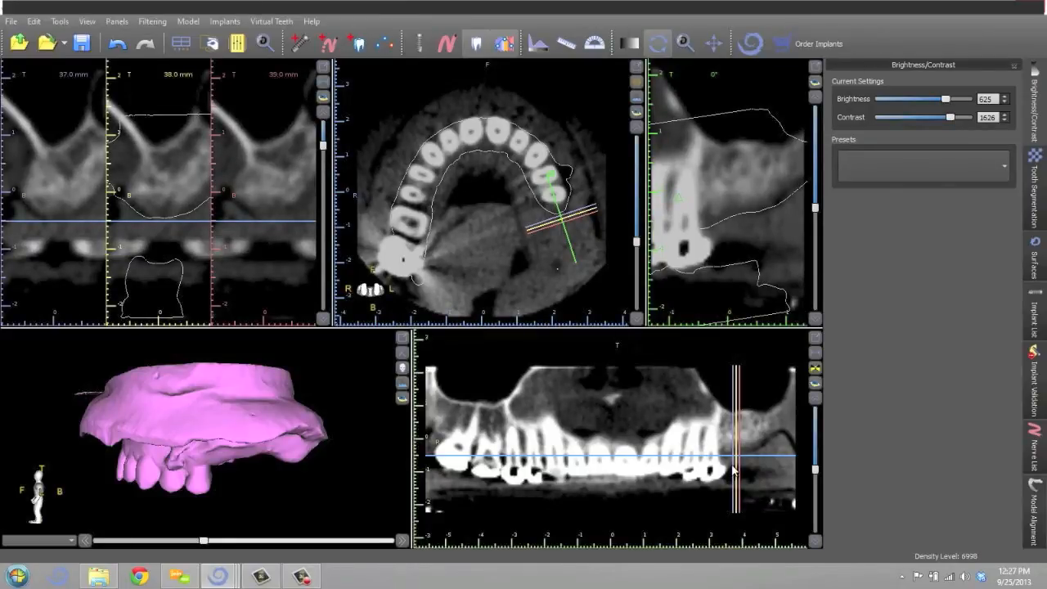
click(815, 337)
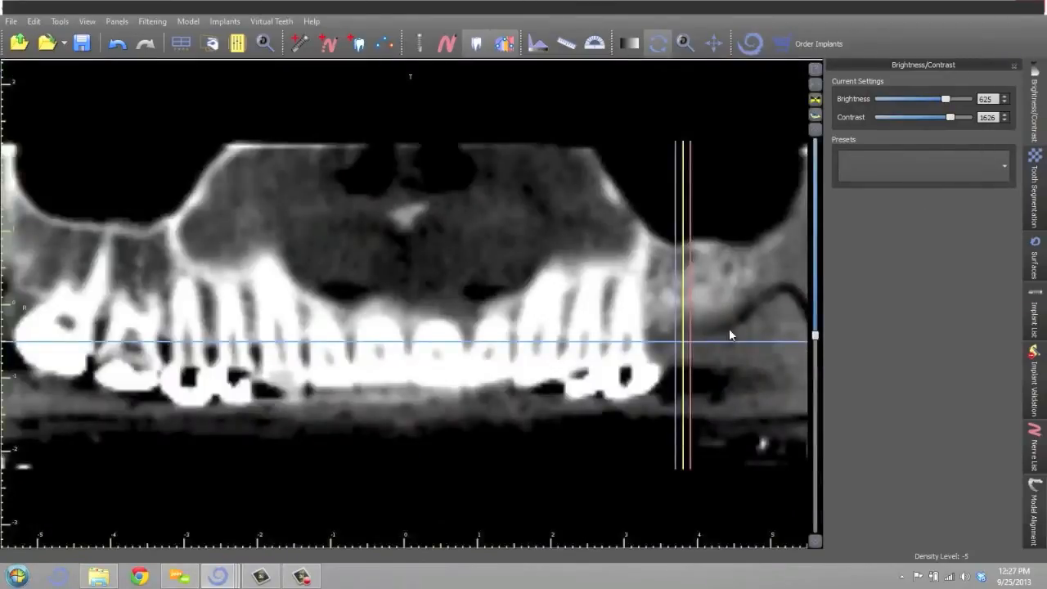
Step: Add a maxillary Trilobe (NobelReplace® Compatible) implant, 5.0mm platform, ITT5011 5.0 x 11.5mm, in the toothless area of the panoramic view
scroll(631, 221, down, 5)
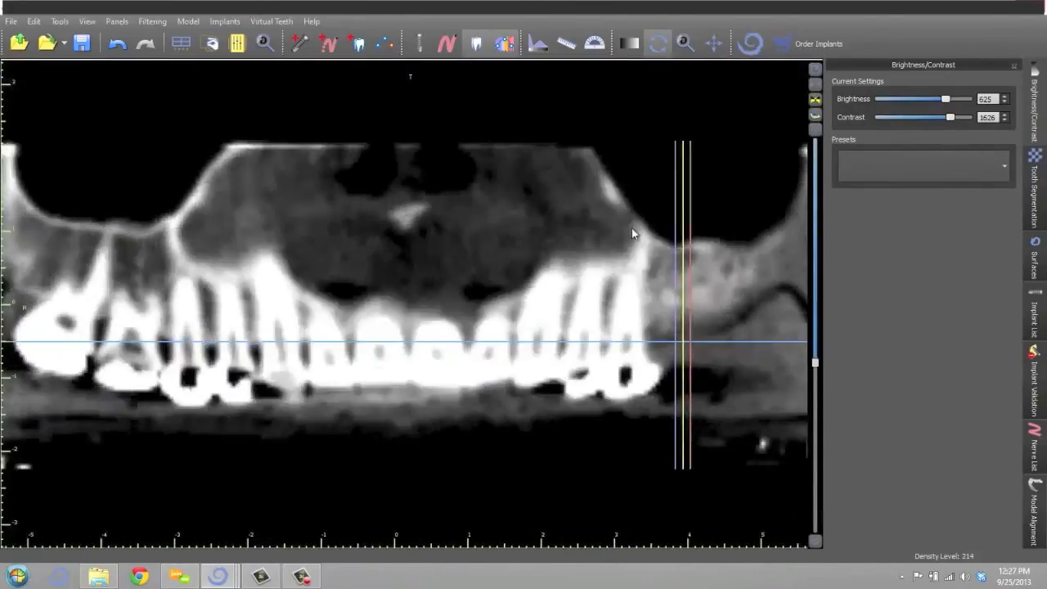
scroll(635, 235, down, 3)
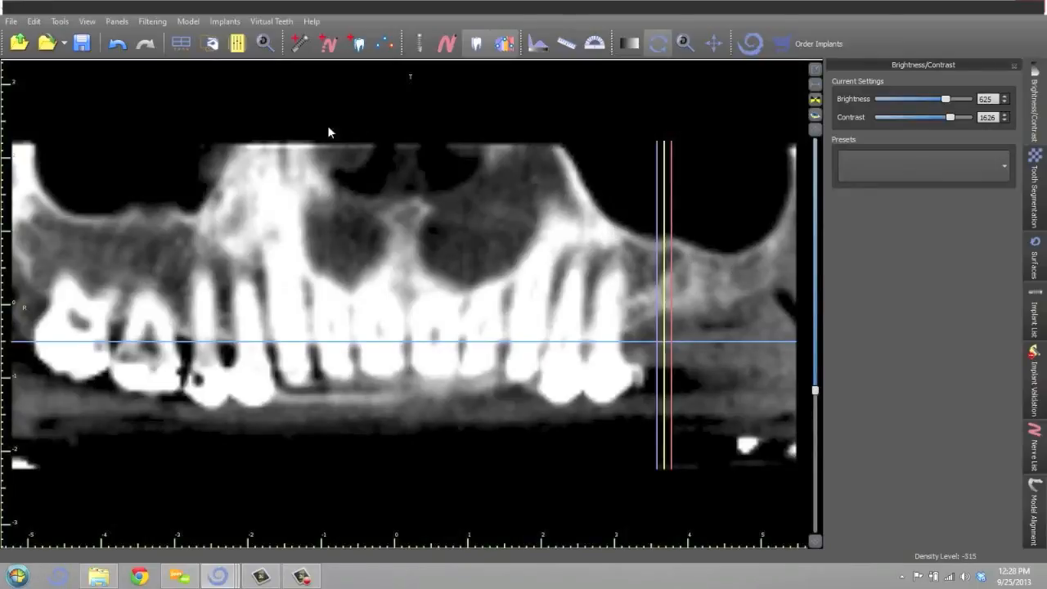
click(299, 43)
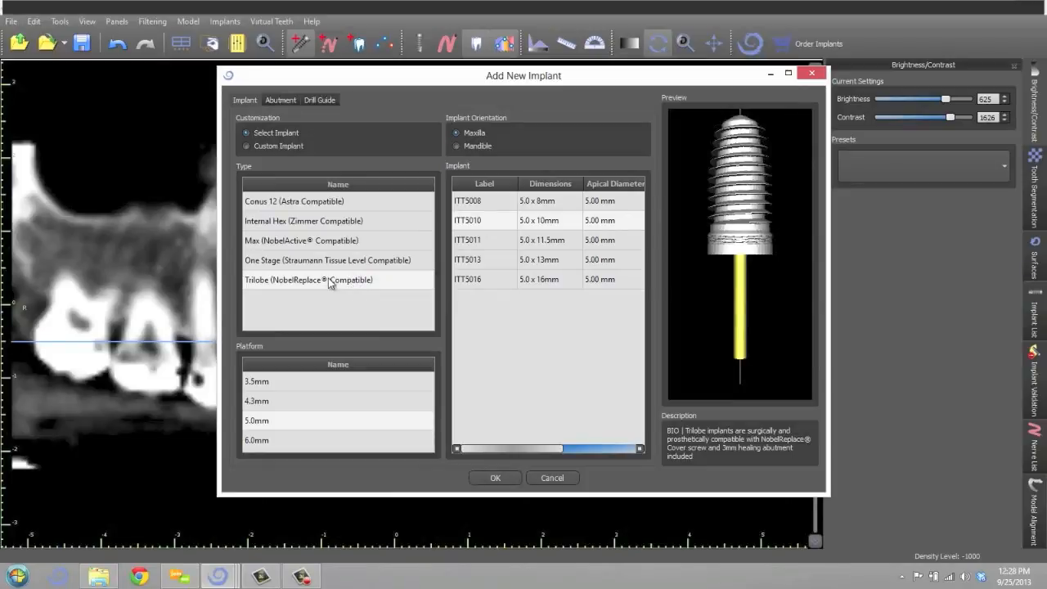
click(329, 282)
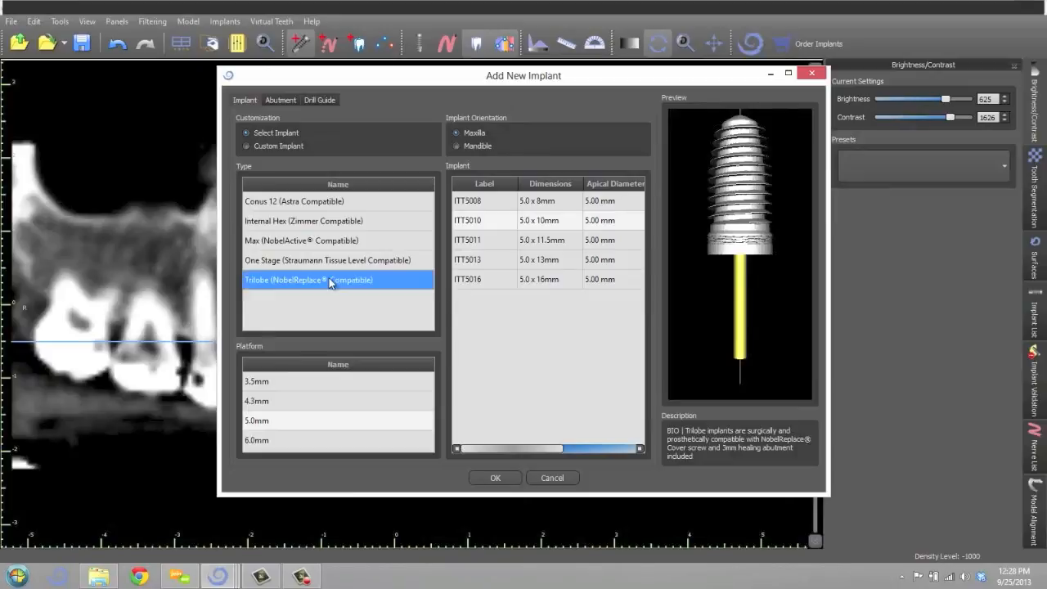
click(318, 427)
click(531, 242)
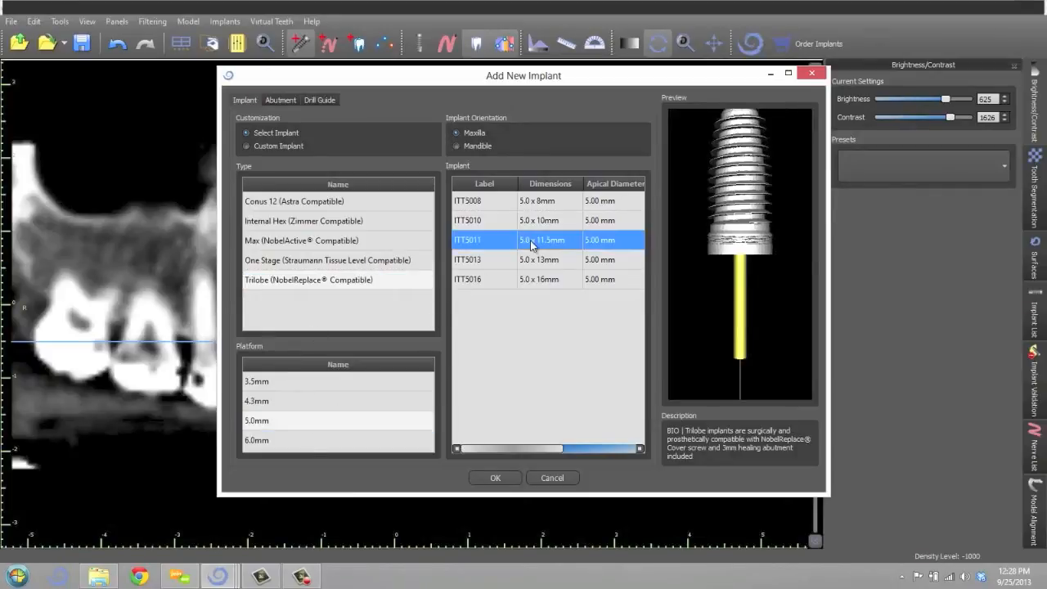
click(457, 136)
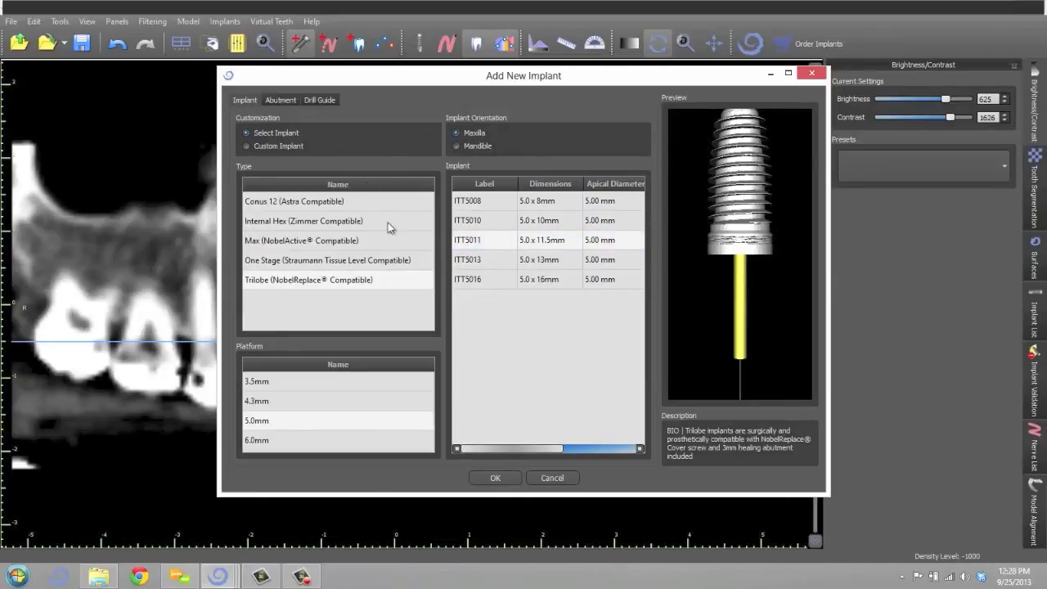
click(496, 478)
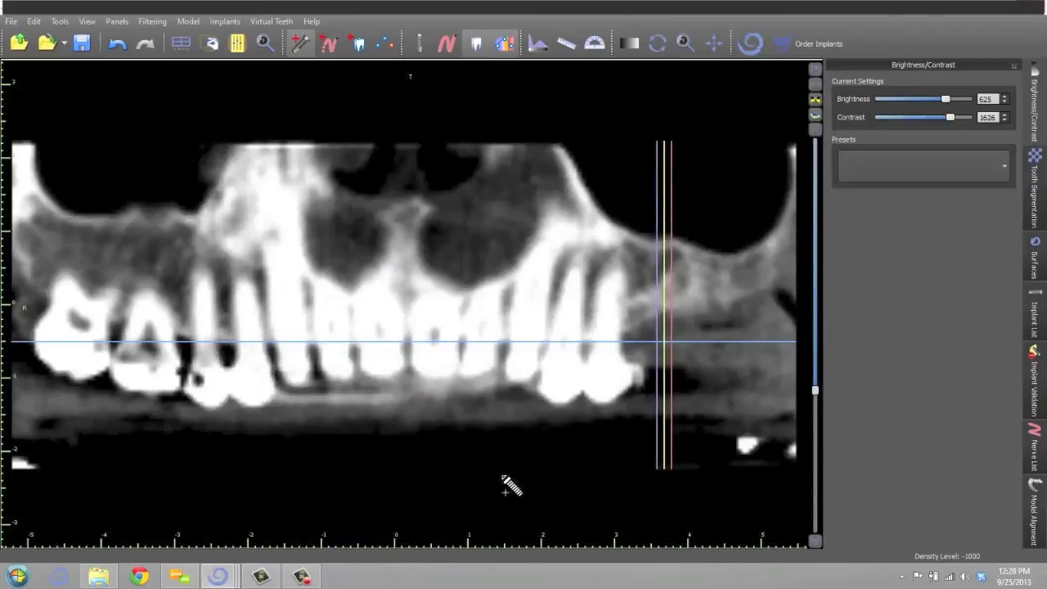
click(665, 335)
Step: Move the new implant up into the bone beneath the sinus, behind the last tooth
drag(728, 299, 727, 247)
click(727, 205)
drag(669, 283, 666, 274)
click(684, 207)
Step: Check the implant across the panoramic slices, shift it slightly away from the adjacent tooth and straighten its angle
scroll(747, 235, down, 5)
scroll(754, 244, up, 5)
scroll(755, 245, up, 4)
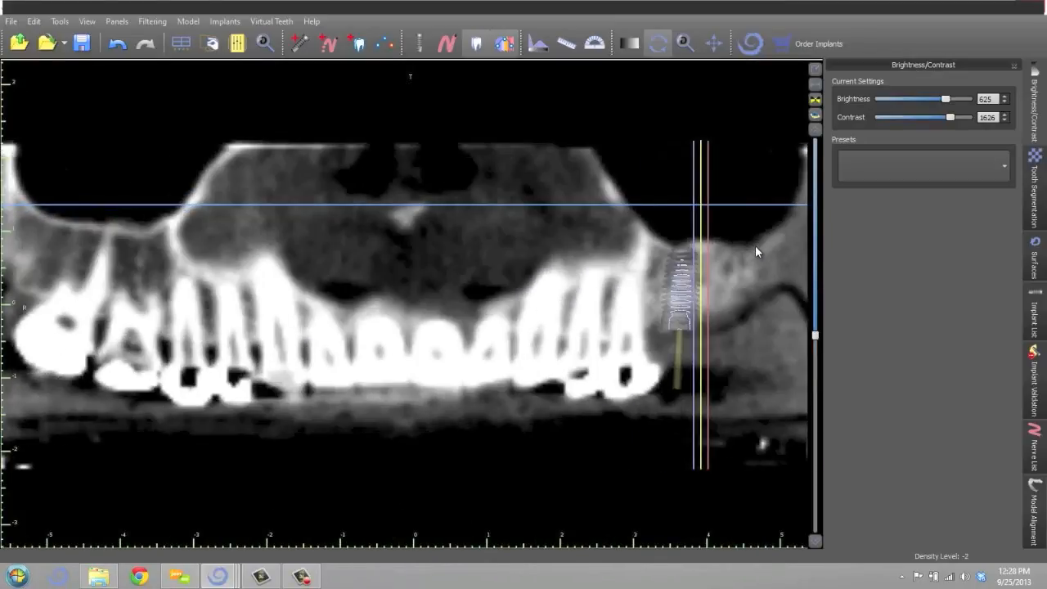
scroll(759, 248, up, 2)
scroll(760, 247, down, 2)
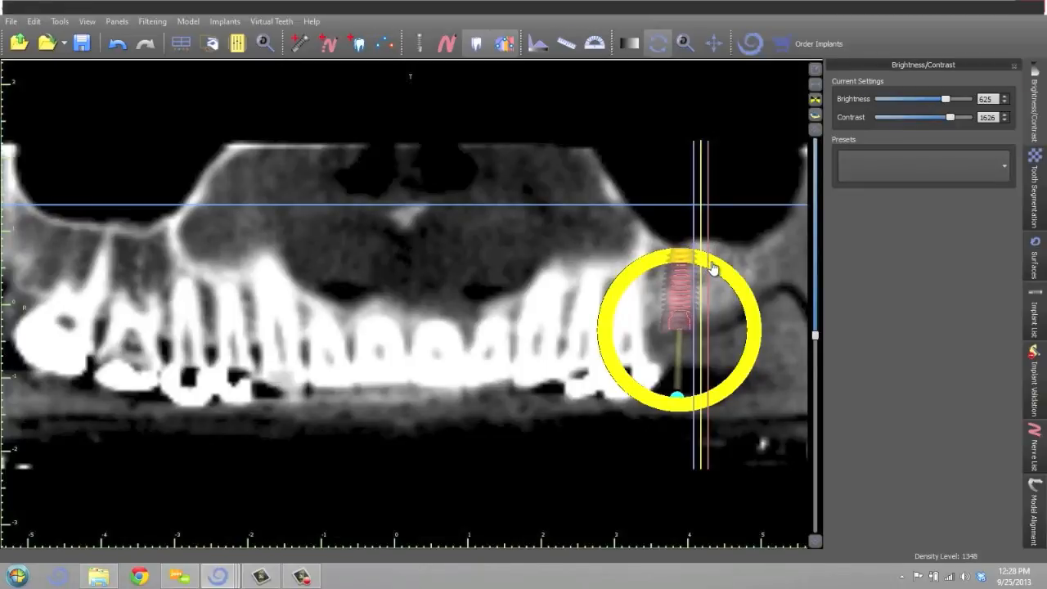
drag(685, 287, 691, 291)
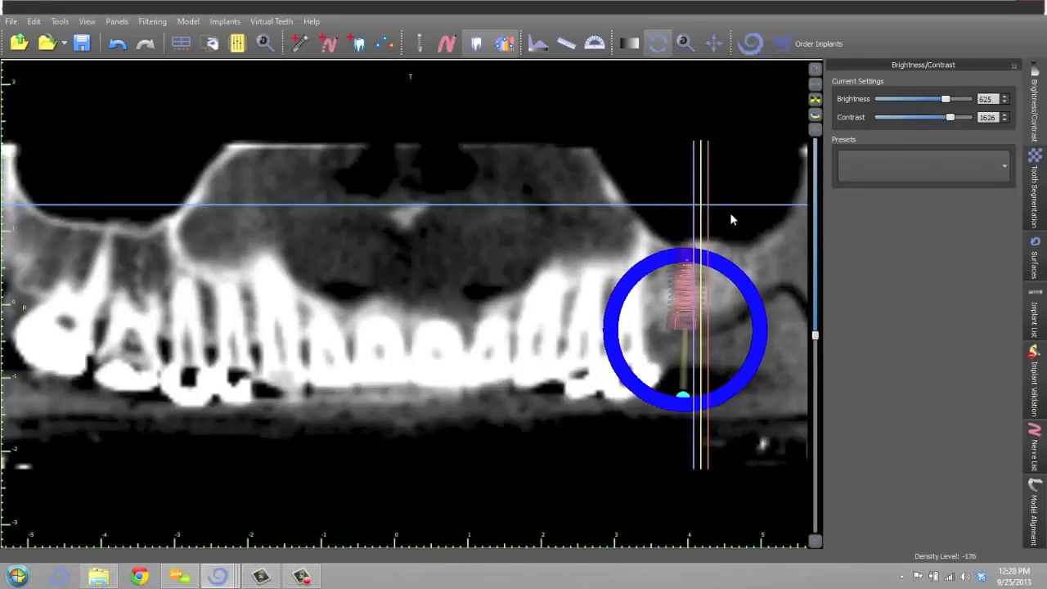
drag(710, 266, 706, 264)
click(687, 156)
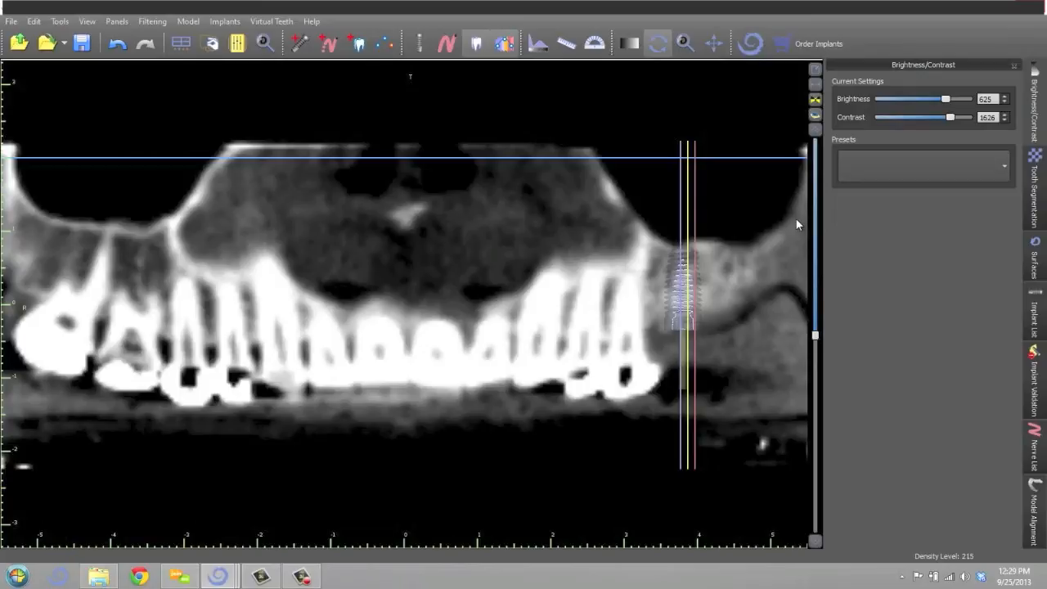
Step: Open the implant list, hide the abutment of ITT5011 and set its abutment diameter to 10 mm
click(686, 288)
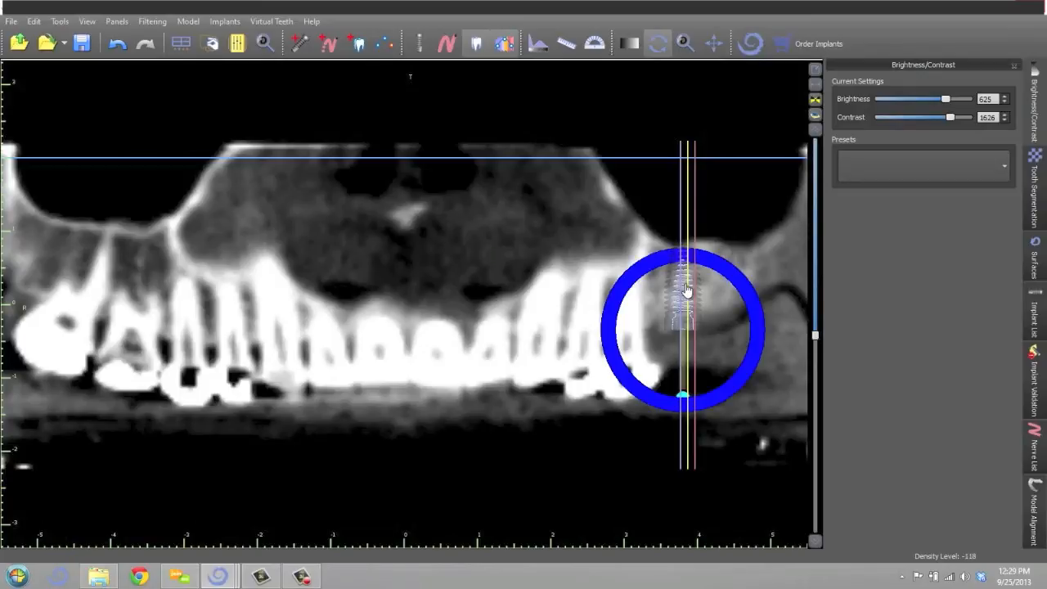
click(1032, 309)
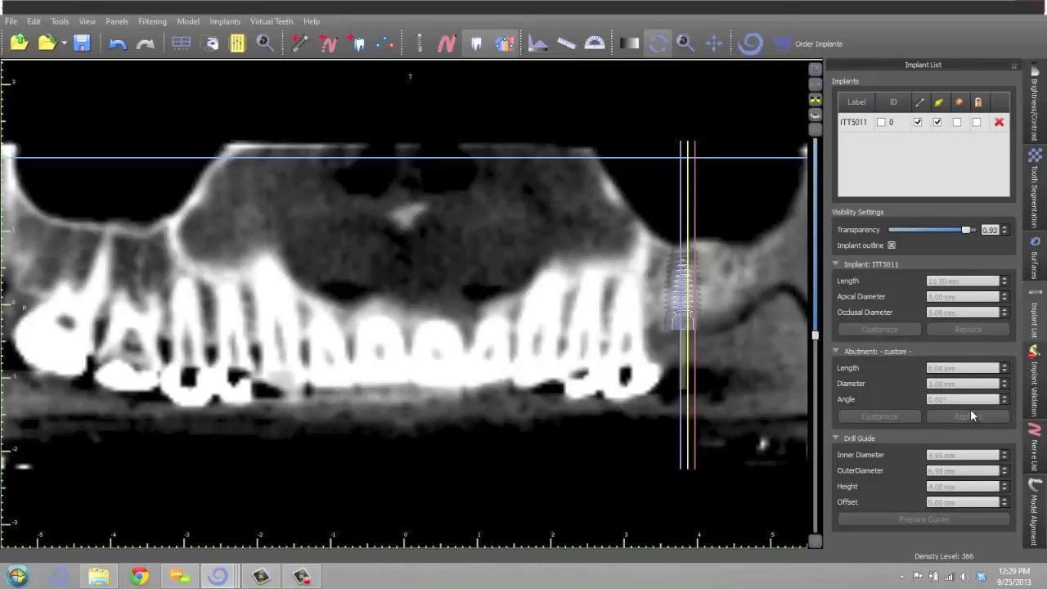
click(469, 244)
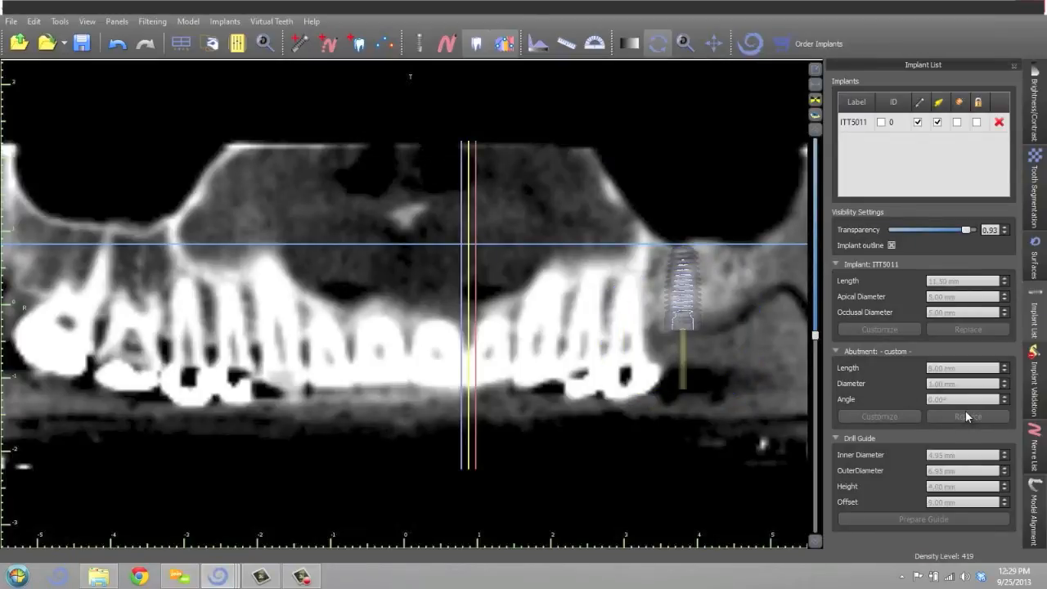
click(938, 122)
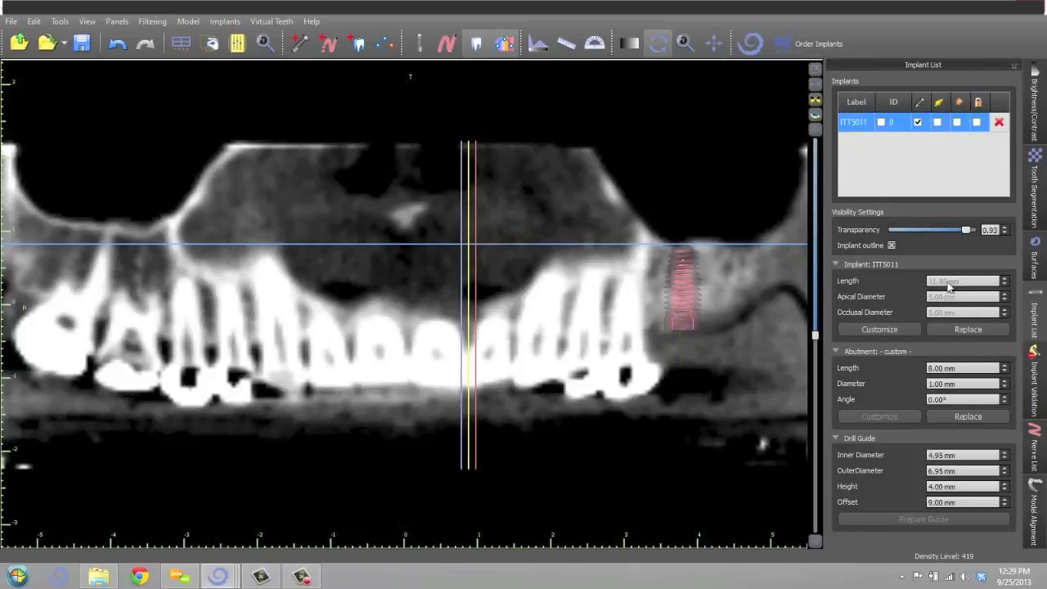
click(958, 384)
drag(957, 383, 902, 399)
text(1)
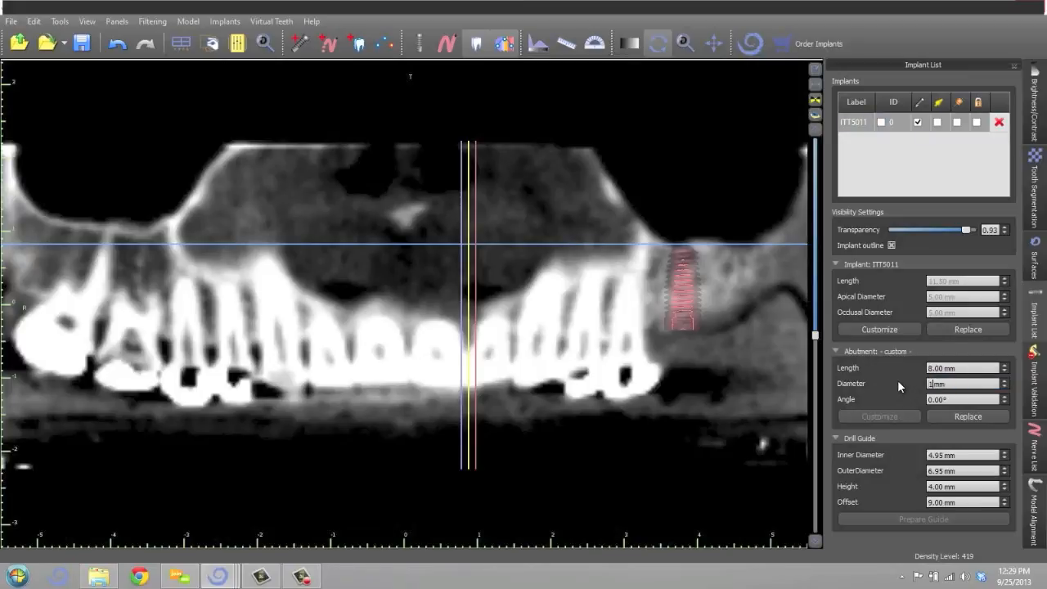
text(0)
key(Return)
click(772, 412)
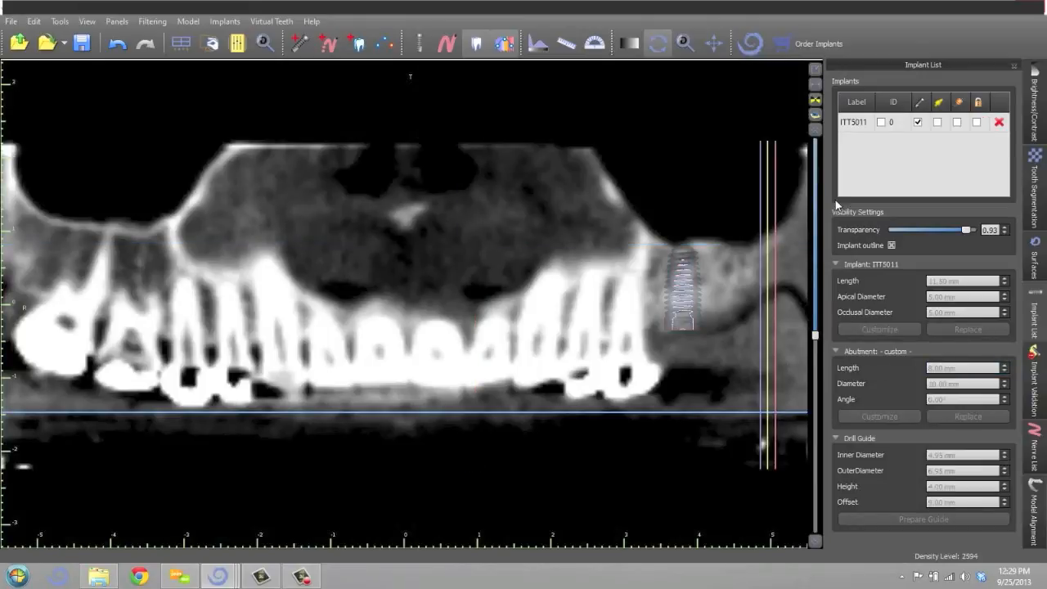
Step: Show the widened abutment and shift the implant slightly farther from the neighbouring tooth
click(938, 122)
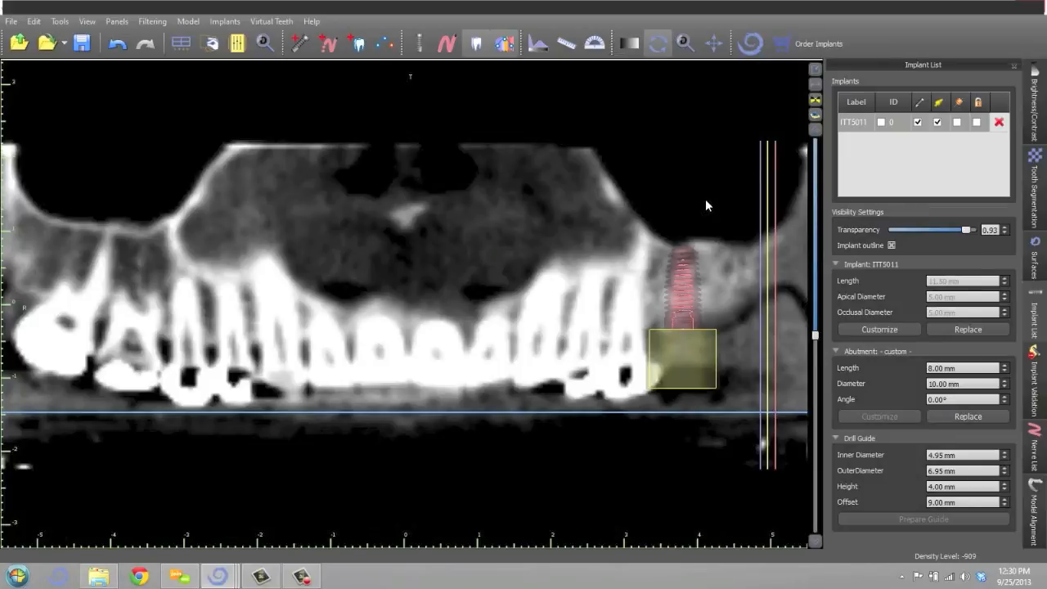
drag(696, 352, 698, 352)
click(694, 146)
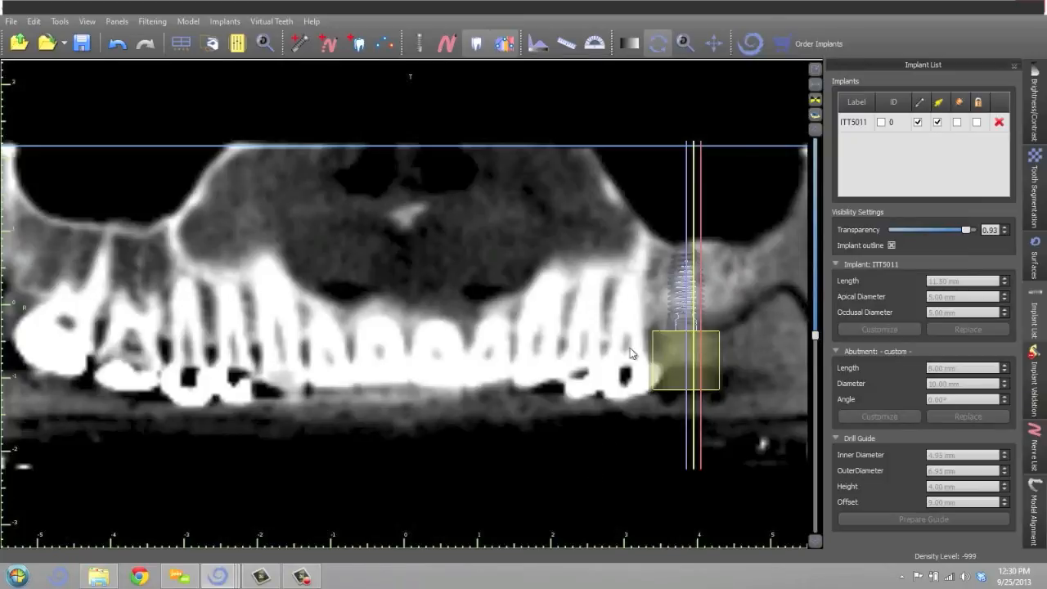
Step: Restore the multi-view layout, enlarge the 3D model view and examine the abutment beside the teeth from below
click(815, 69)
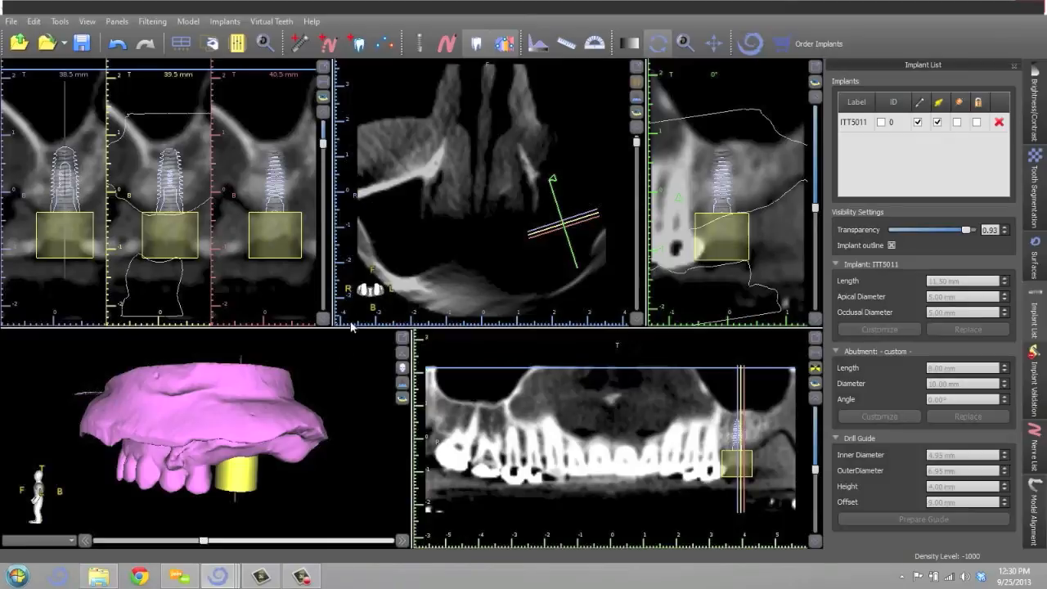
mouse_move(327, 404)
mouse_down()
mouse_move(294, 375)
mouse_move(325, 378)
mouse_move(328, 401)
mouse_up()
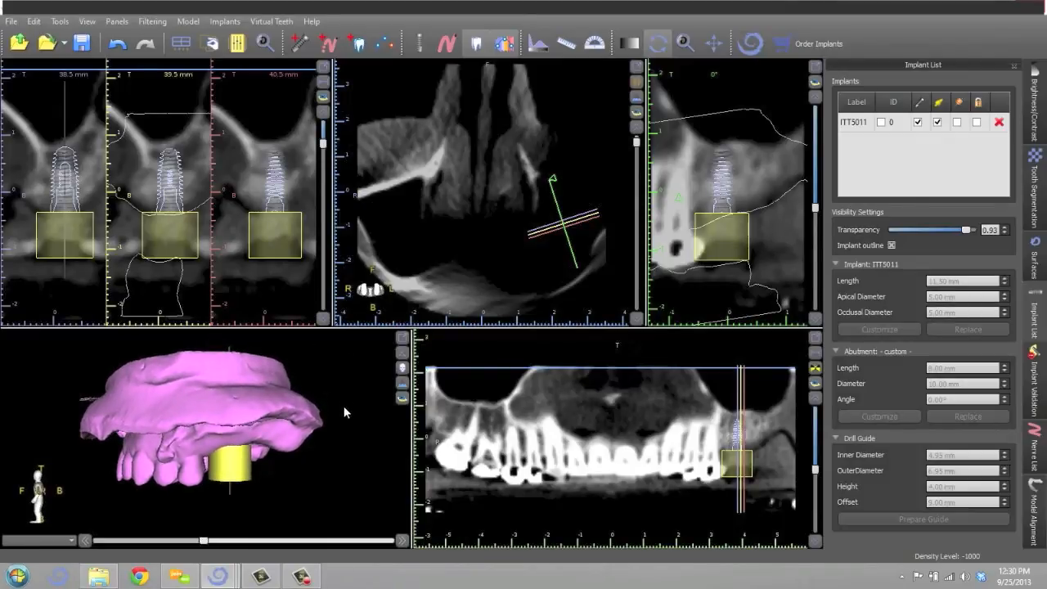
click(400, 339)
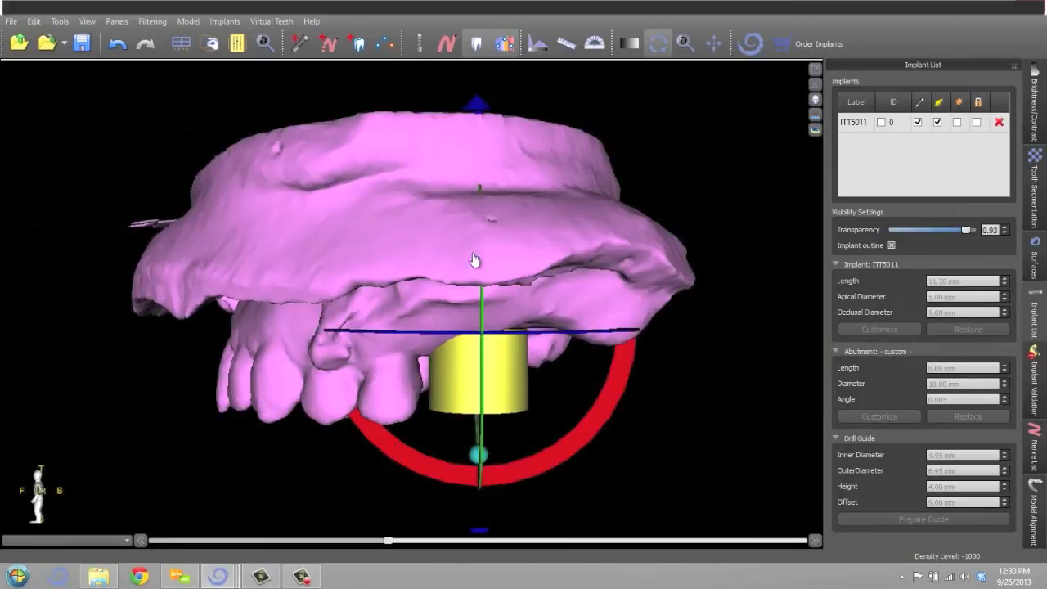
drag(500, 262, 507, 244)
drag(293, 199, 387, 140)
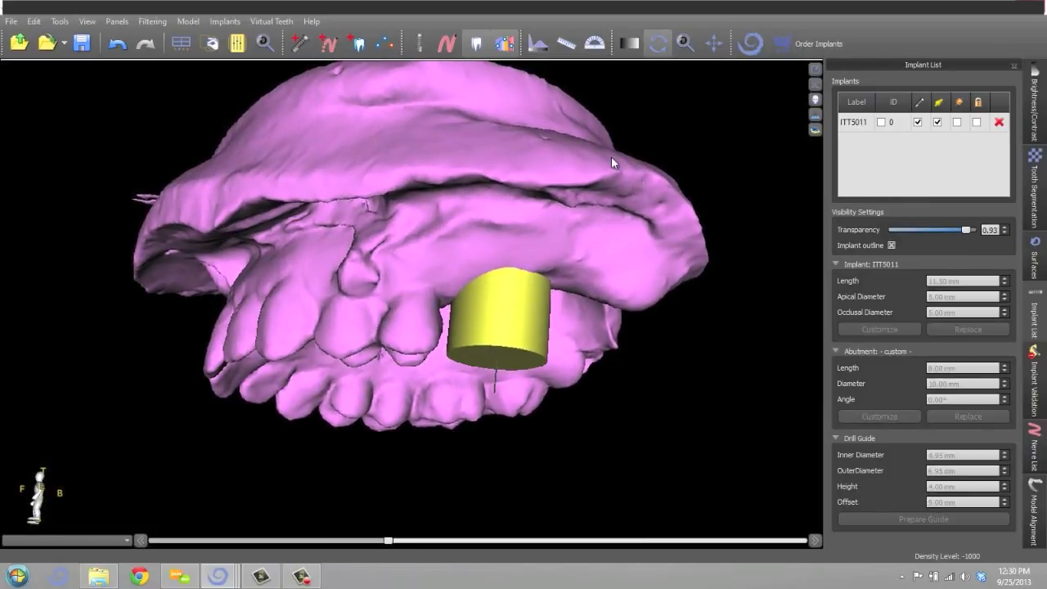
drag(507, 107, 503, 131)
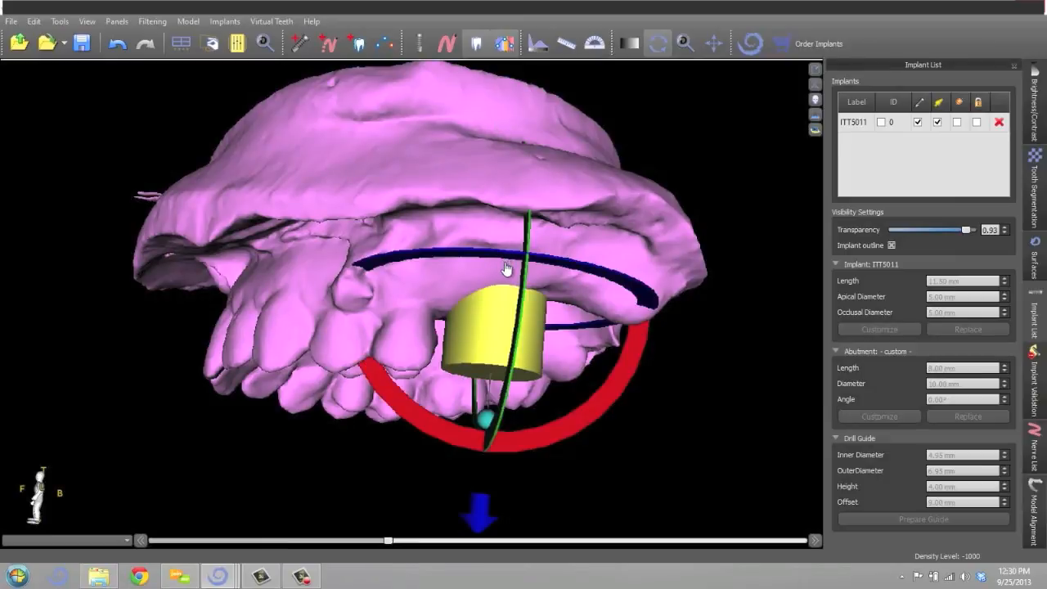
Step: Shift the implant slightly toward the neighbouring tooth in the 3D view and check its position from several angles
click(507, 270)
drag(507, 270, 500, 268)
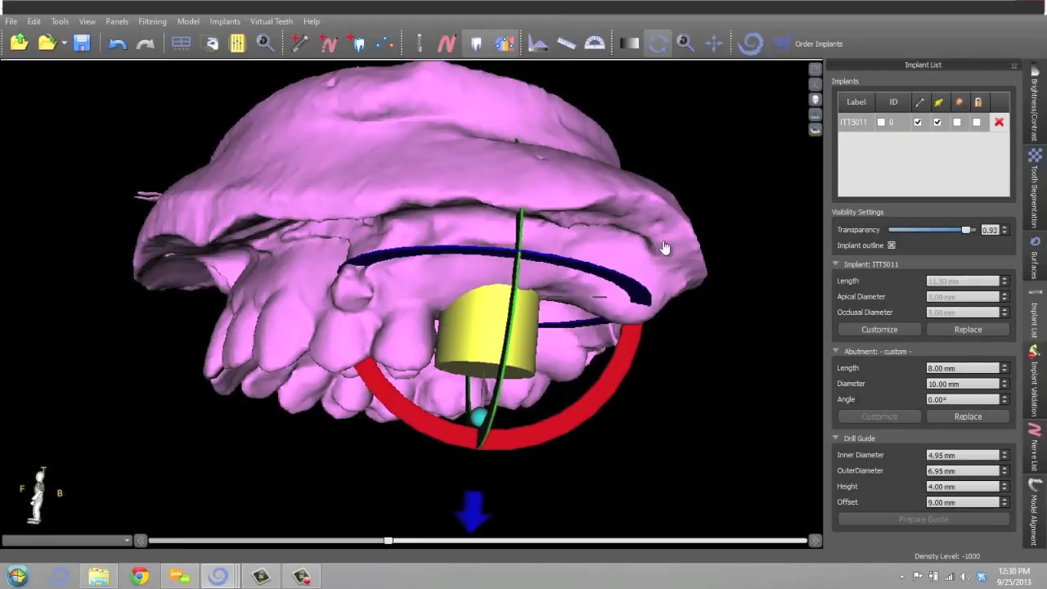
drag(432, 165, 461, 199)
drag(647, 456, 649, 126)
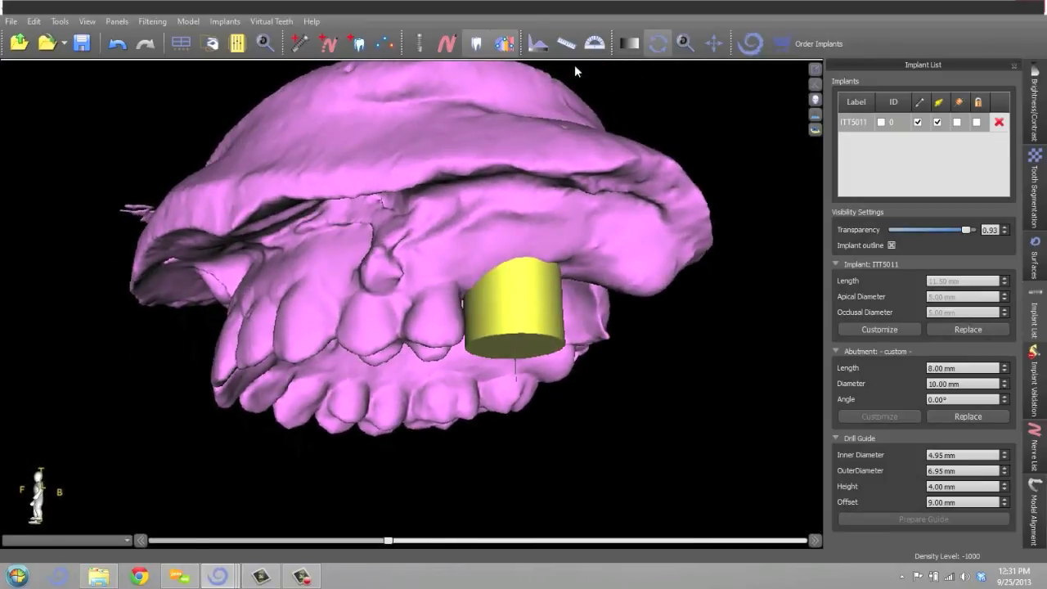
drag(548, 90, 516, 143)
drag(652, 118, 683, 136)
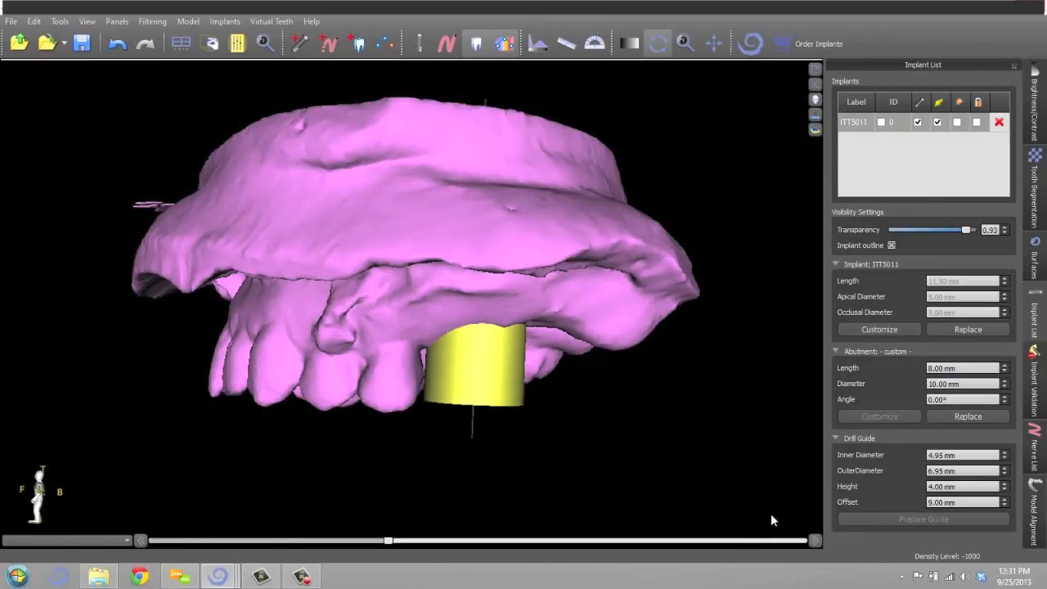
Step: Hide the Marker surface, show the Original density surface and examine the implant between the tooth roots
click(1034, 263)
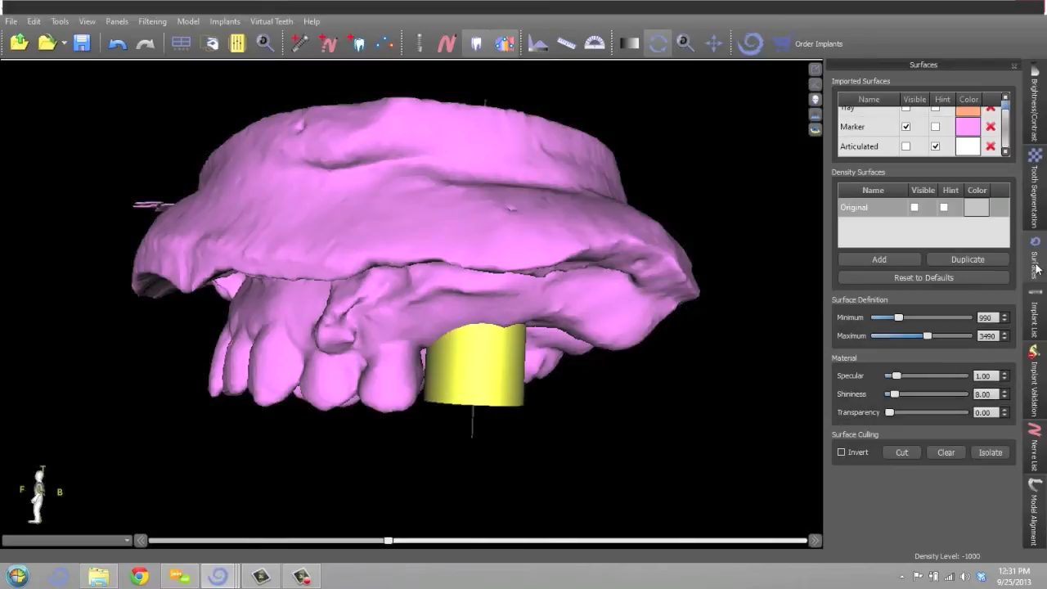
click(906, 127)
click(916, 208)
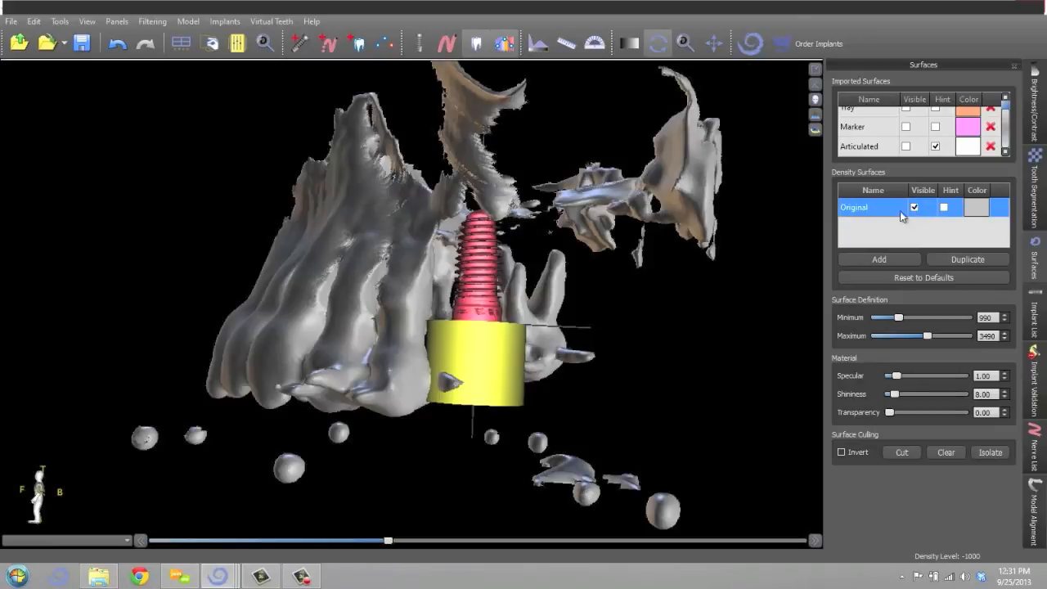
drag(668, 268, 719, 261)
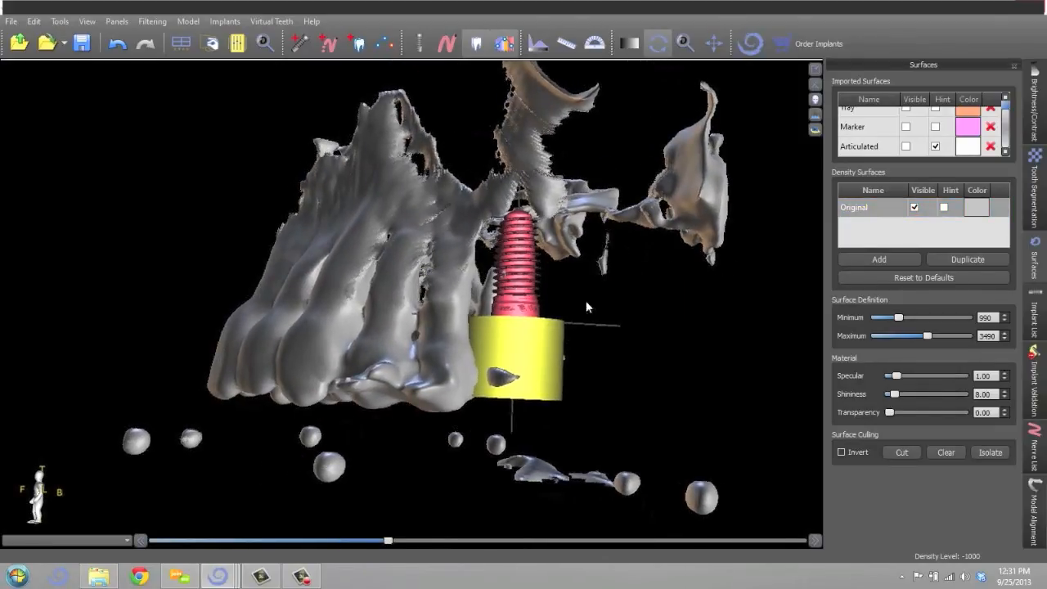
click(478, 301)
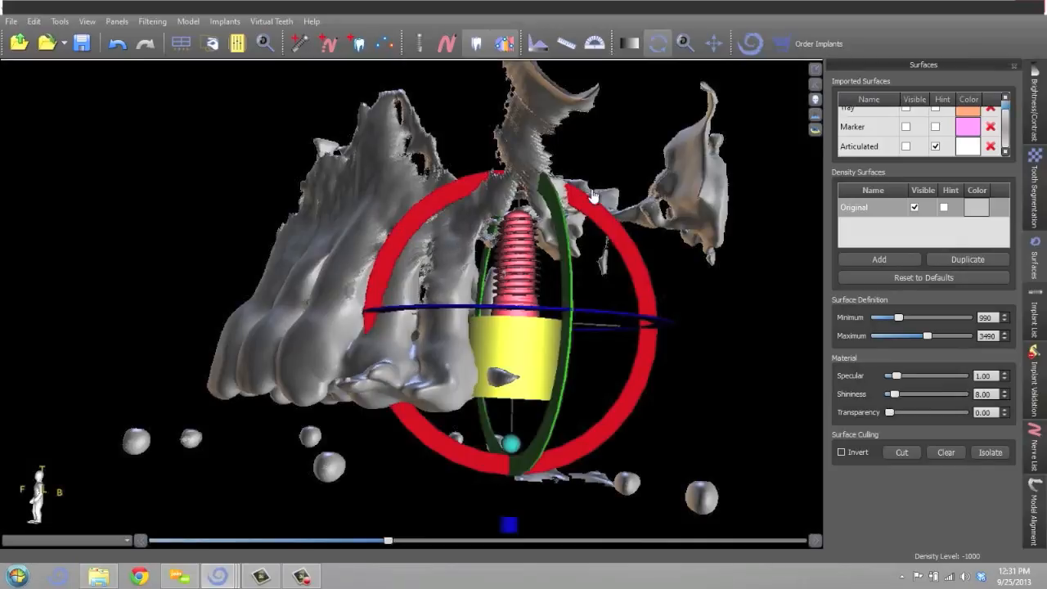
drag(616, 119, 585, 139)
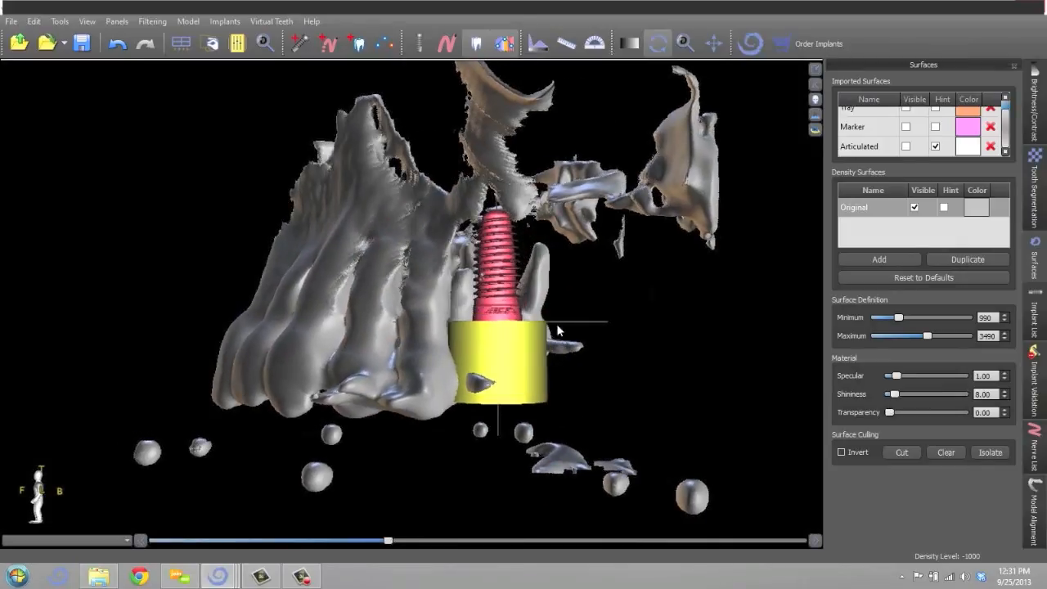
mouse_move(712, 312)
mouse_down()
mouse_move(708, 332)
mouse_move(758, 306)
mouse_move(733, 333)
mouse_move(707, 308)
mouse_move(704, 316)
mouse_move(720, 315)
mouse_up()
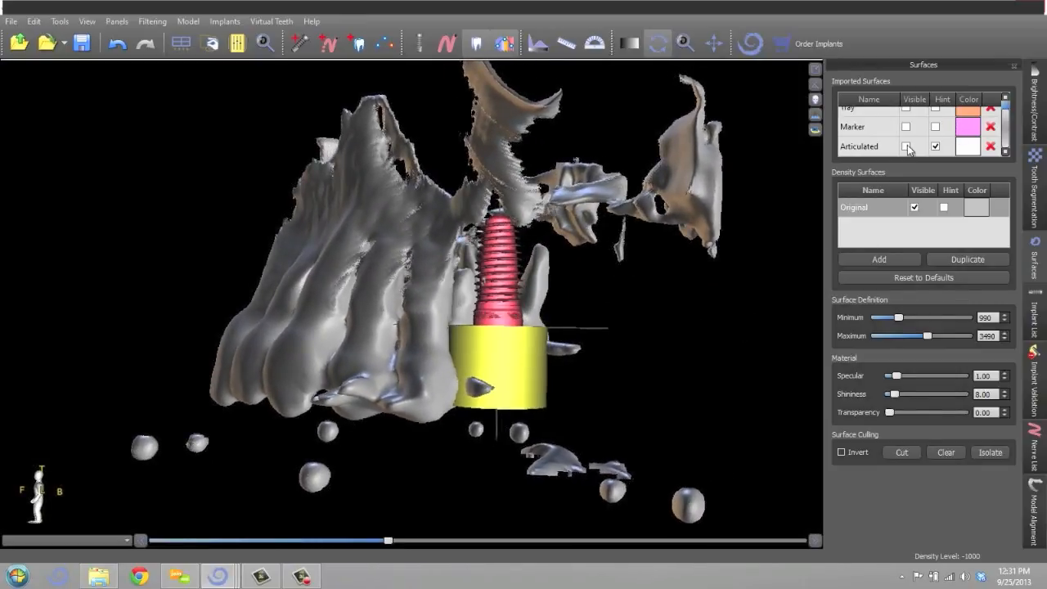
Step: Hide the Original density surface and show the Marker surface again
click(916, 210)
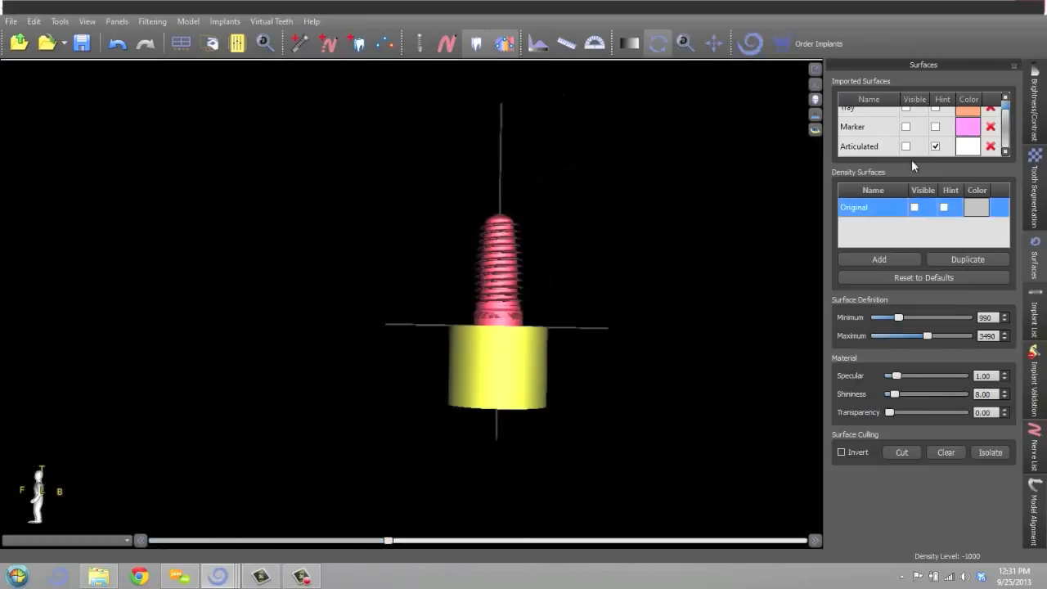
click(906, 127)
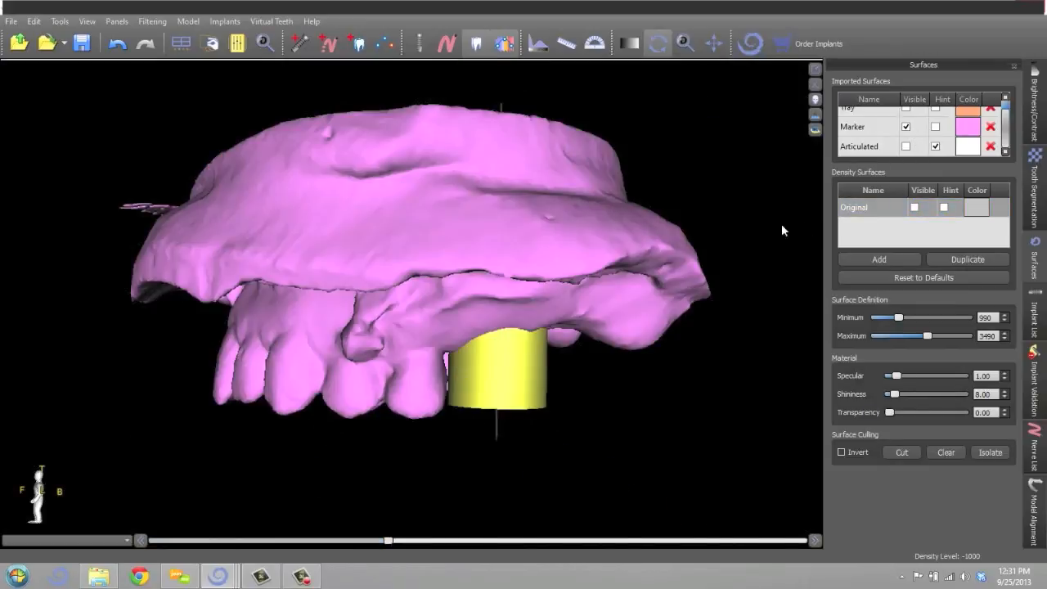
Step: Restore the multi-view layout and set the ITT5011 implant's abutment diameter to 1 mm
click(816, 71)
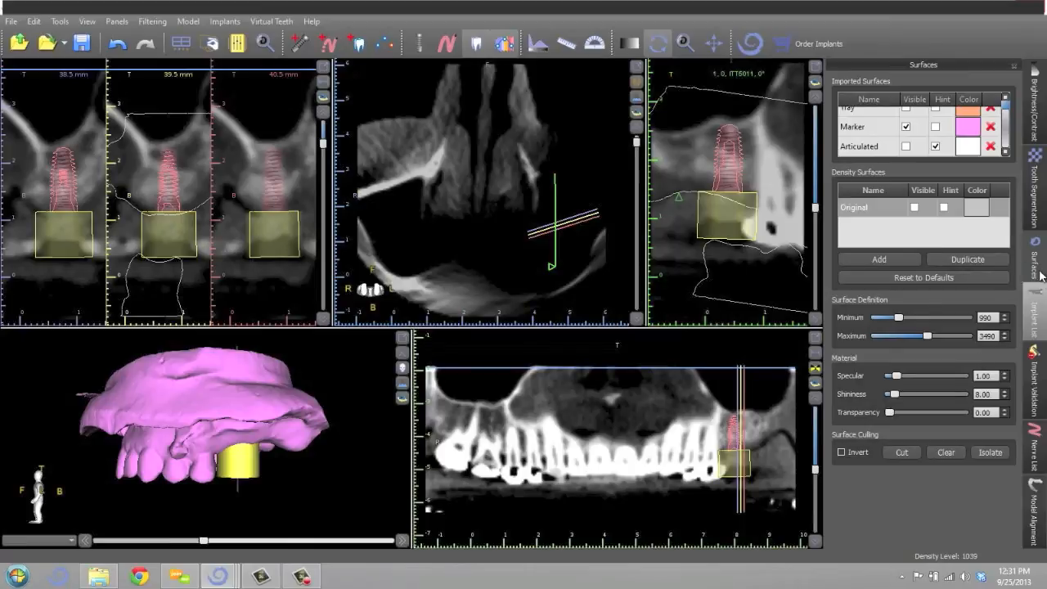
click(1038, 314)
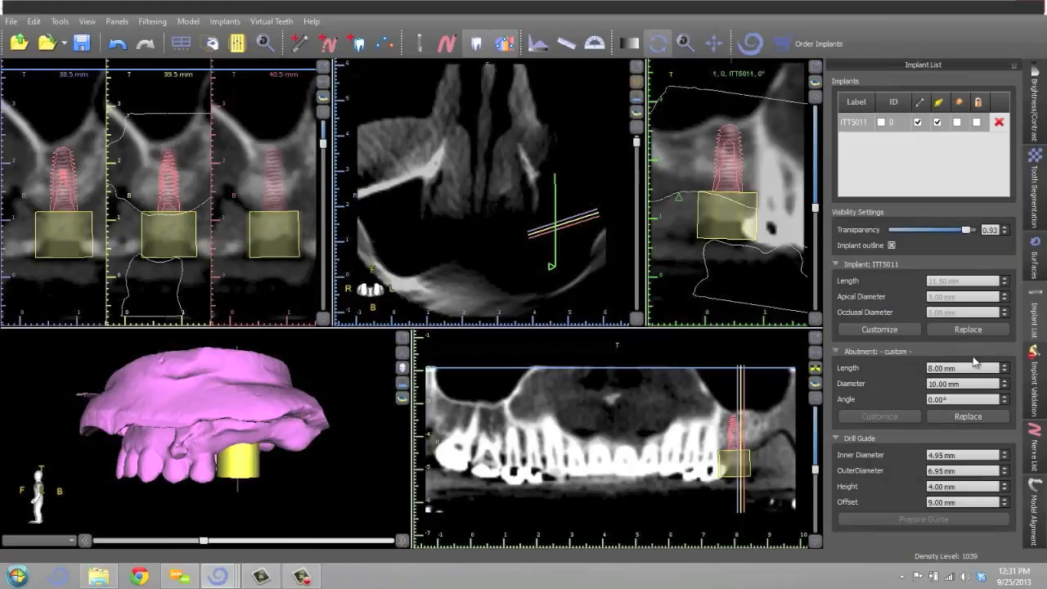
drag(967, 383, 930, 384)
text(1)
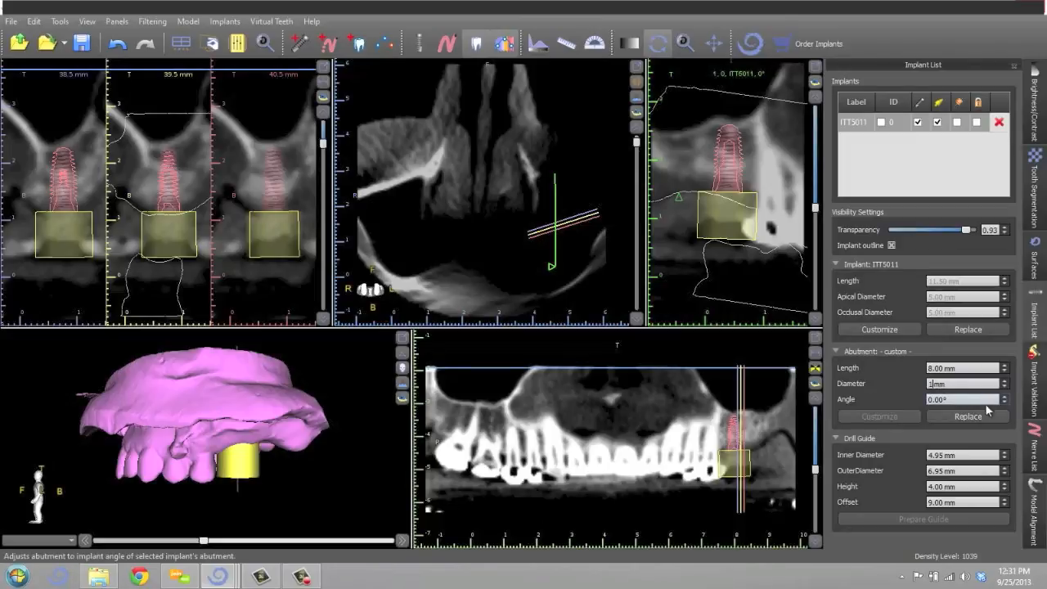
key(Return)
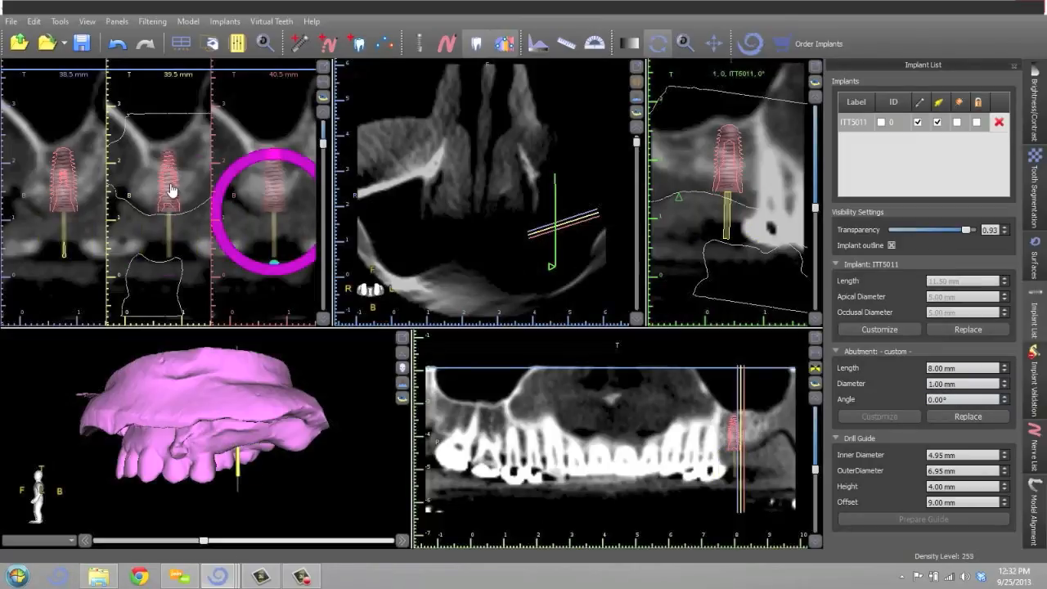
Step: Move the implant deeper into the bone and tilt its apex away from the buccal side in the 39.5 mm cross-section
mouse_move(177, 168)
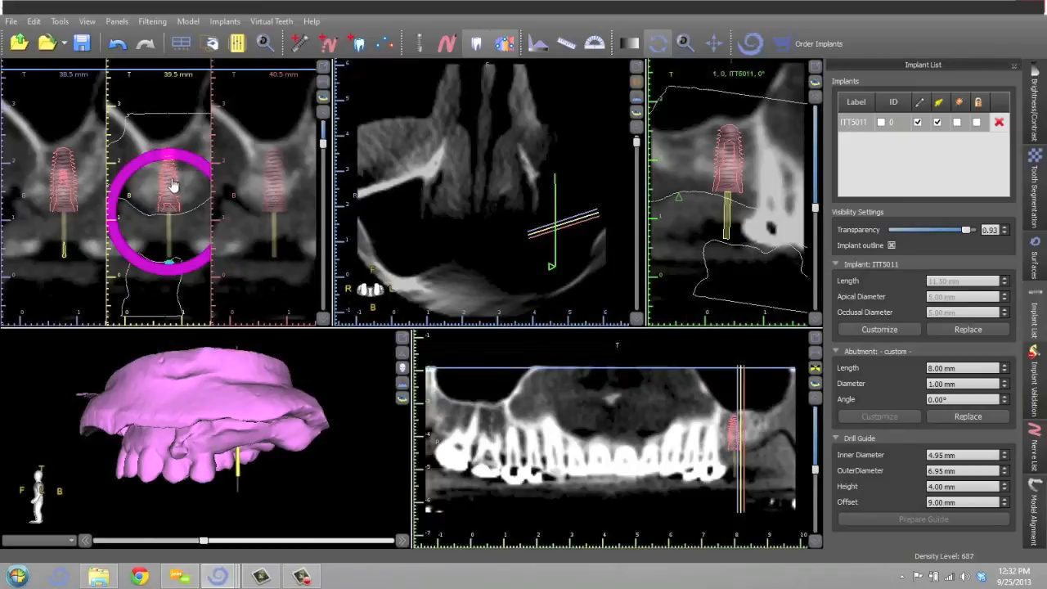
drag(172, 185, 169, 176)
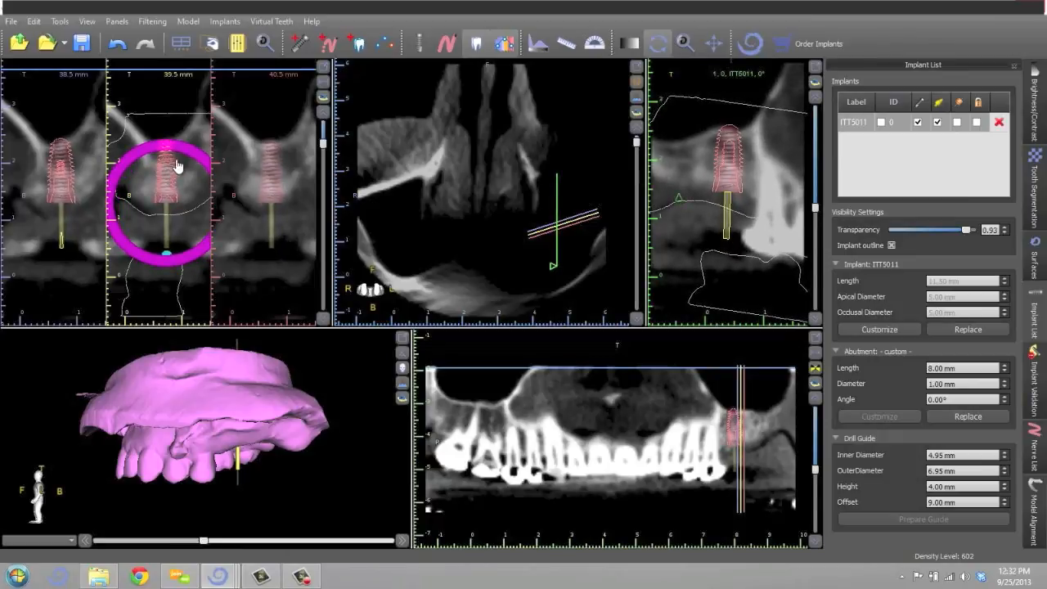
drag(190, 161, 166, 129)
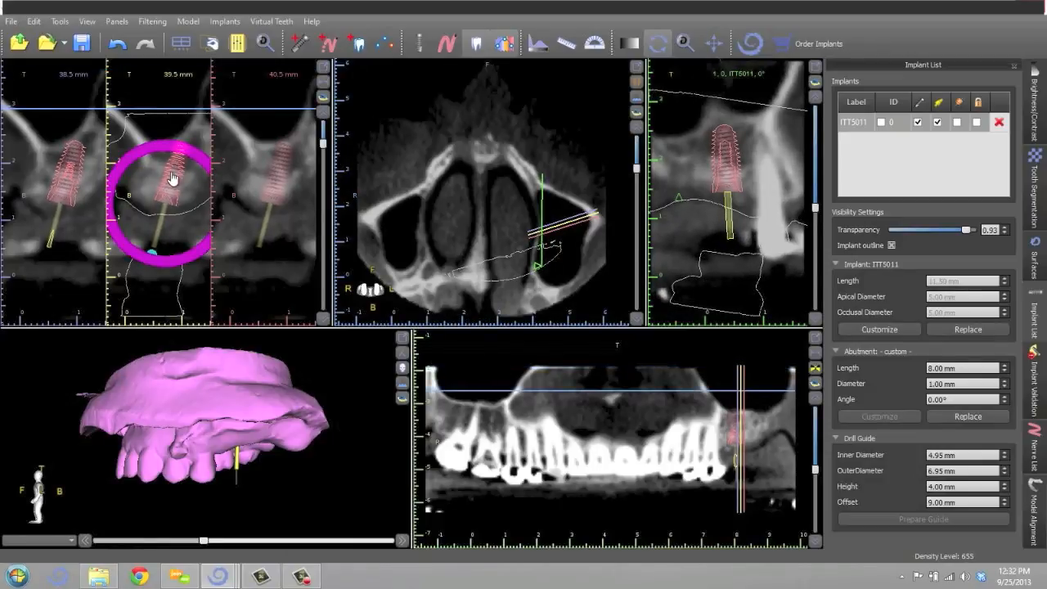
click(67, 87)
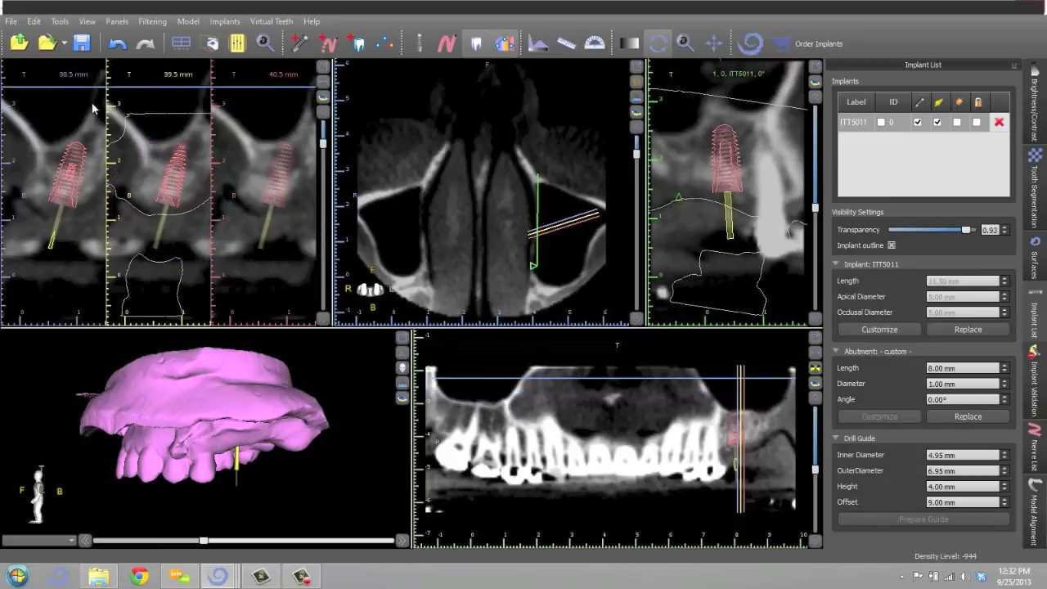
mouse_move(181, 207)
mouse_move(206, 170)
drag(206, 170, 200, 169)
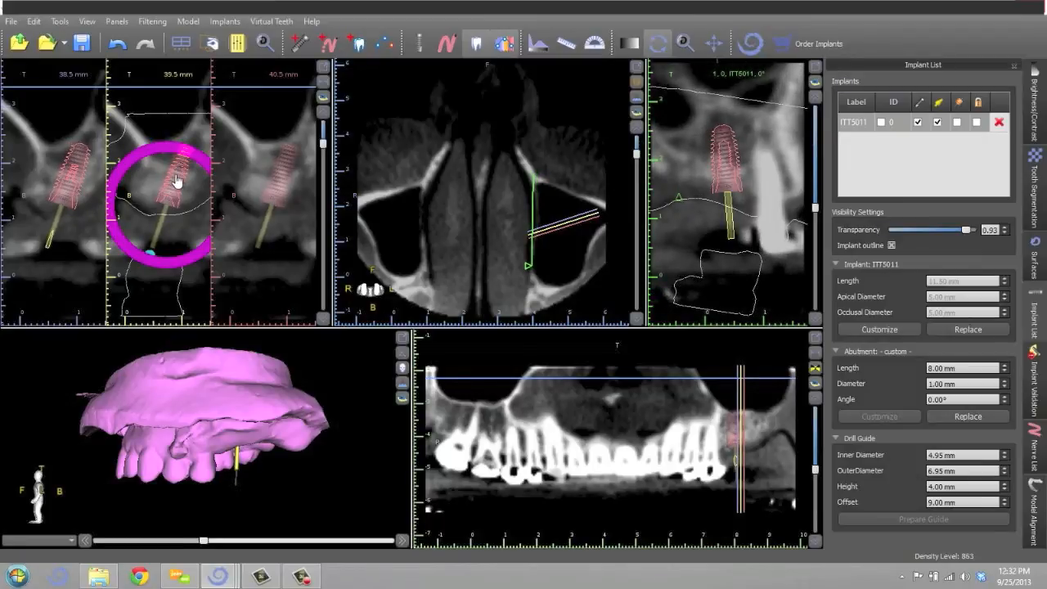
Step: Rotate the implant-aligned slice to about -70° and examine the implant's fit in the surrounding bone
scroll(233, 164, down, 3)
scroll(232, 168, up, 3)
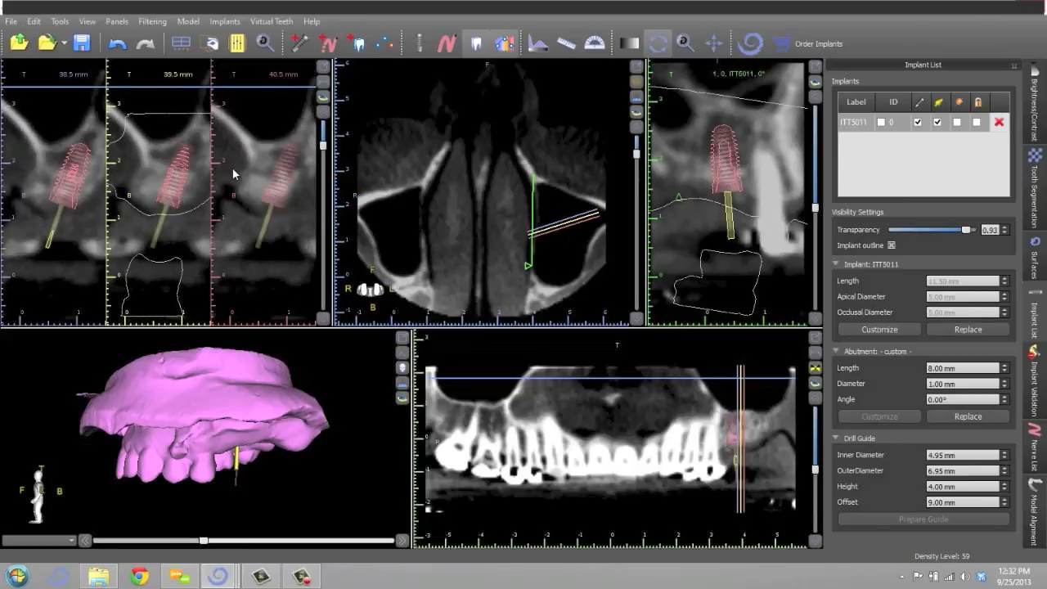
scroll(232, 168, down, 3)
scroll(231, 162, up, 3)
scroll(764, 242, down, 10)
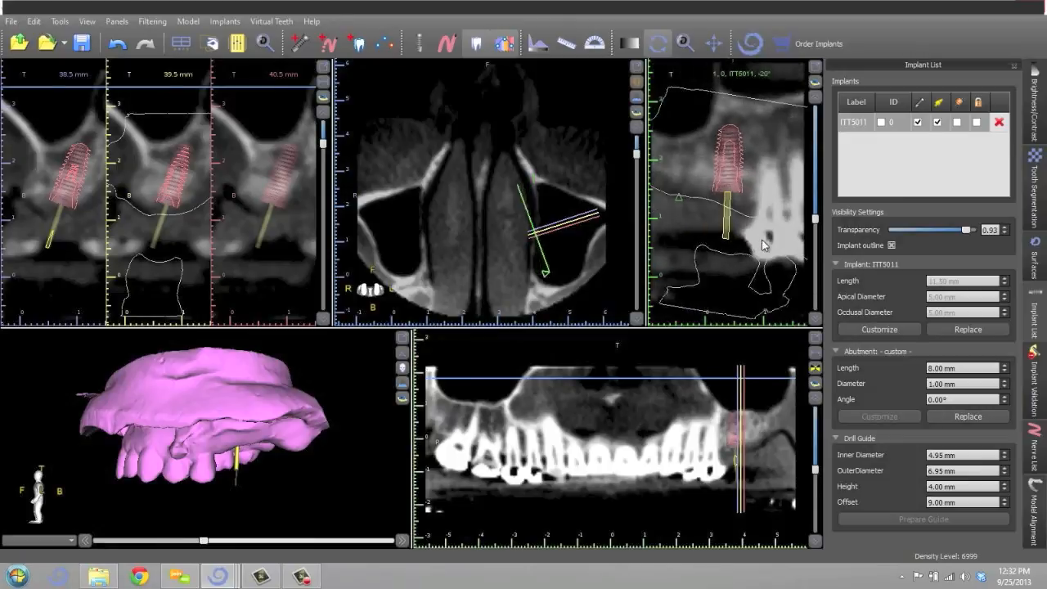
scroll(767, 246, down, 15)
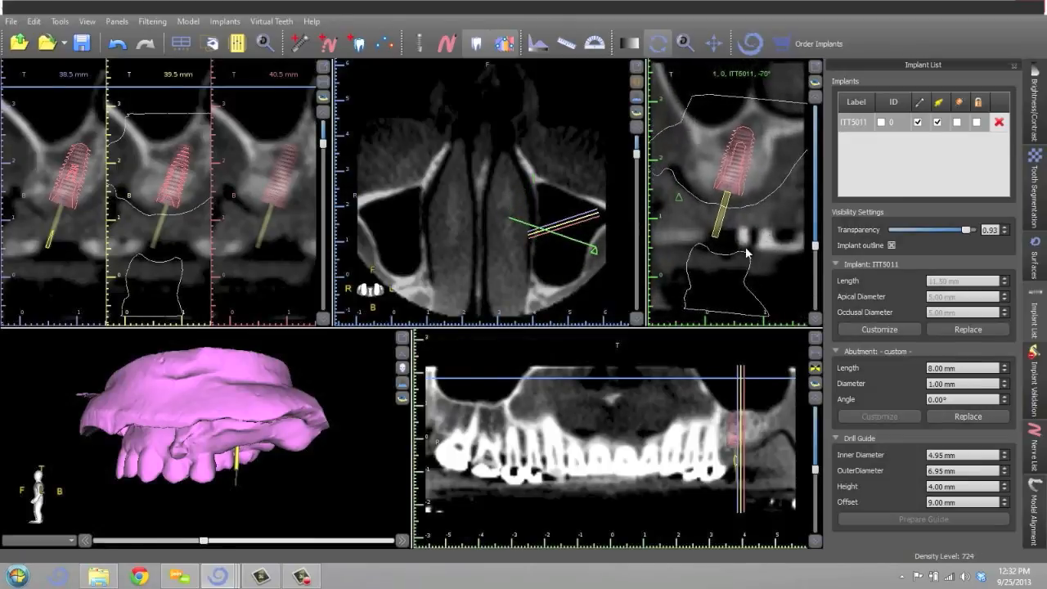
Step: Enlarge the 3D model view, examine the thin abutment from below, and restore the multi-view layout
click(402, 338)
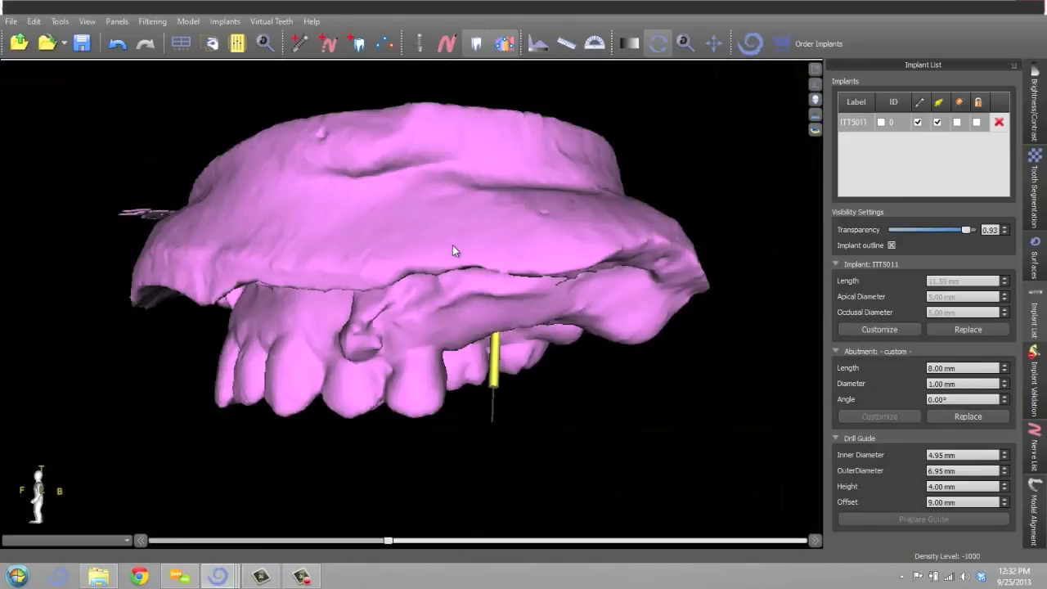
drag(393, 196, 432, 80)
drag(663, 217, 748, 131)
click(815, 70)
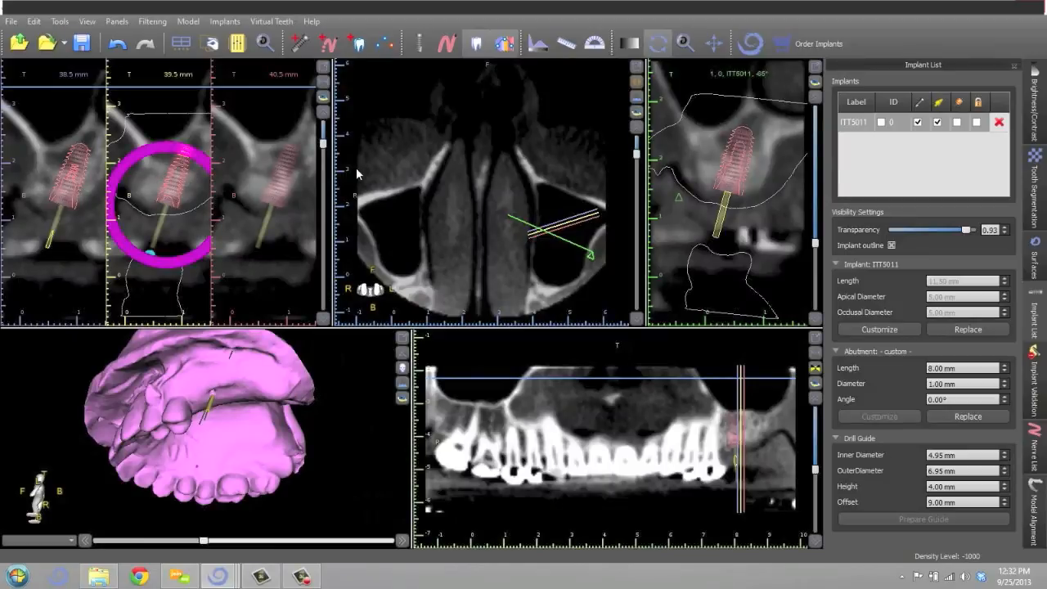
Step: Nudge the implant slightly toward the buccal side in the 39.5 mm cross-section and inspect its abutment close up in the 3D view
mouse_move(168, 187)
drag(168, 187, 171, 186)
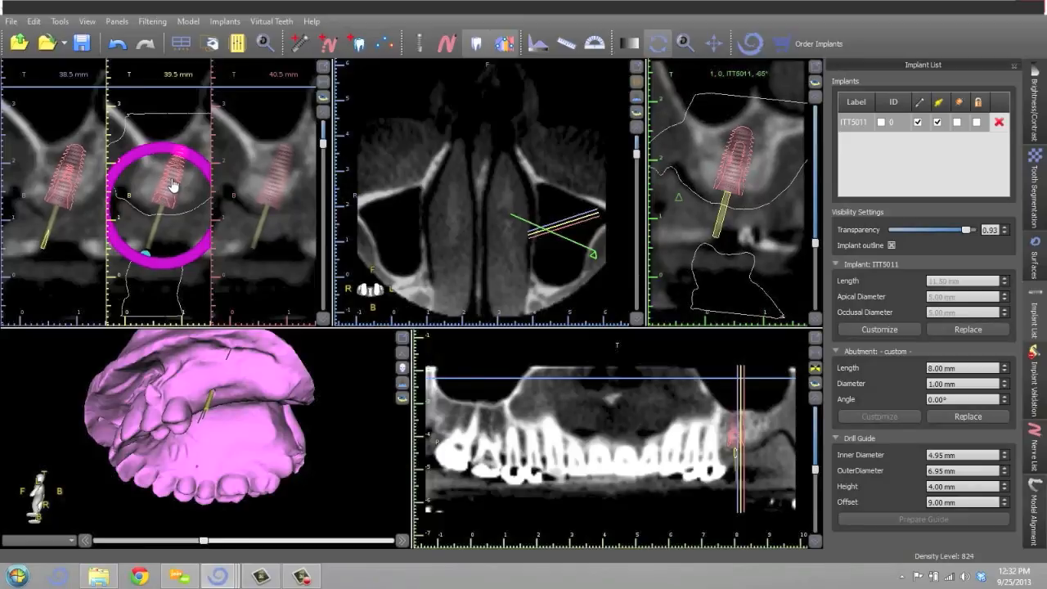
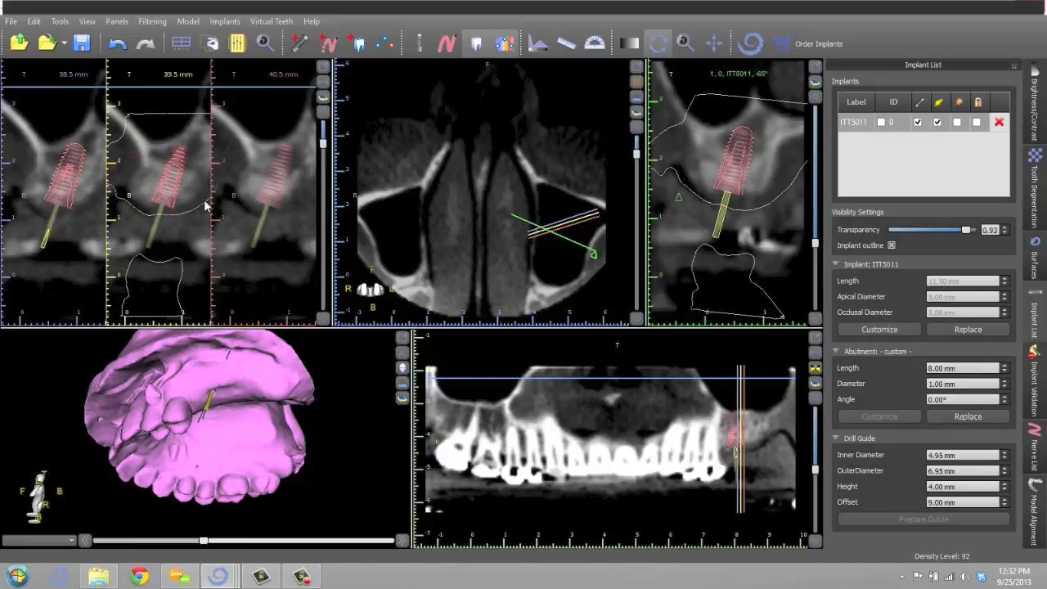
drag(279, 405, 226, 392)
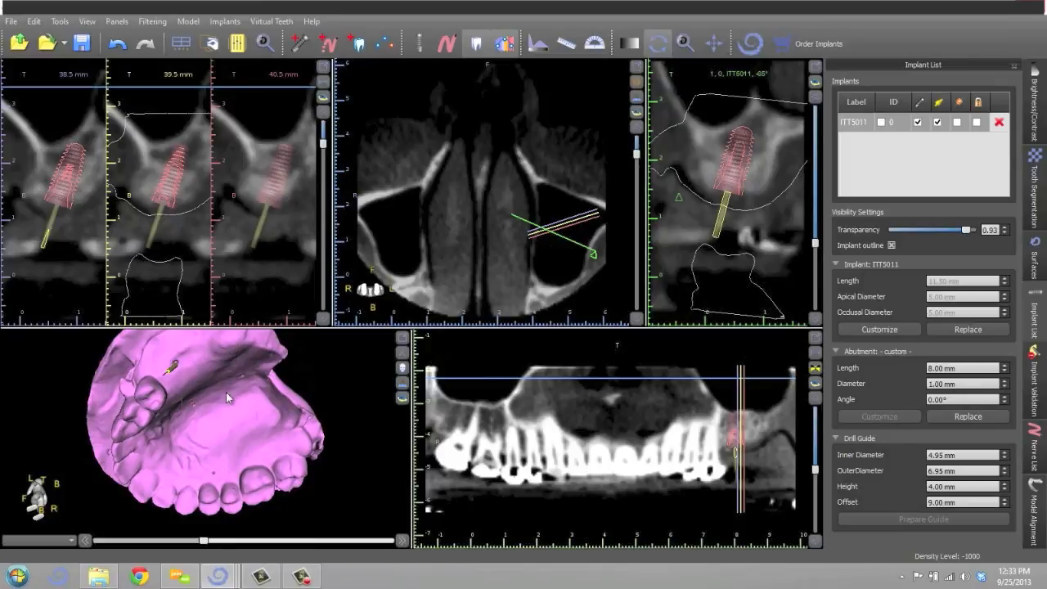
right_drag(310, 460, 324, 407)
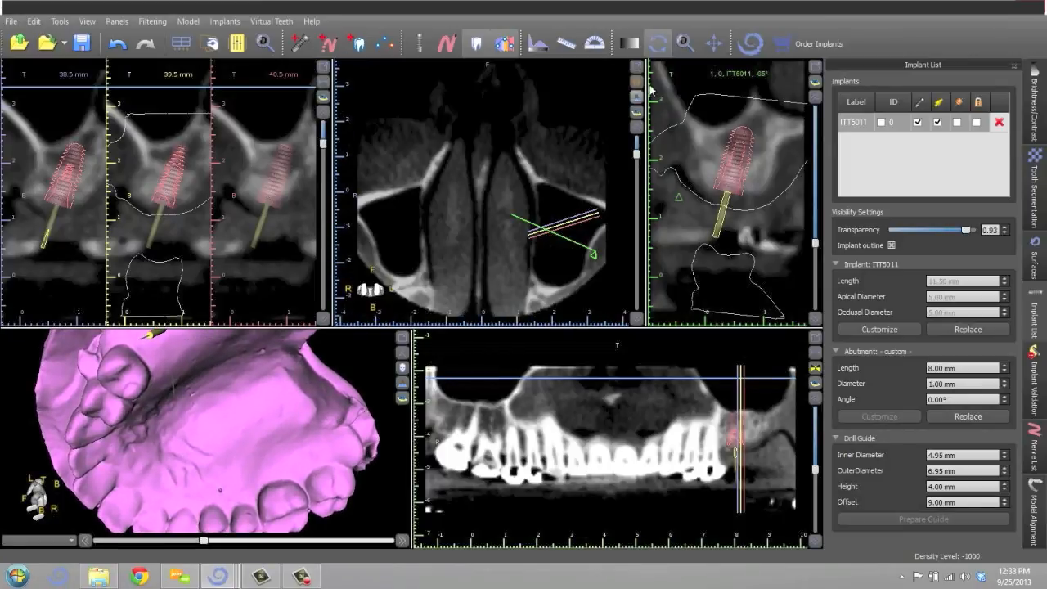
click(714, 45)
drag(235, 400, 290, 506)
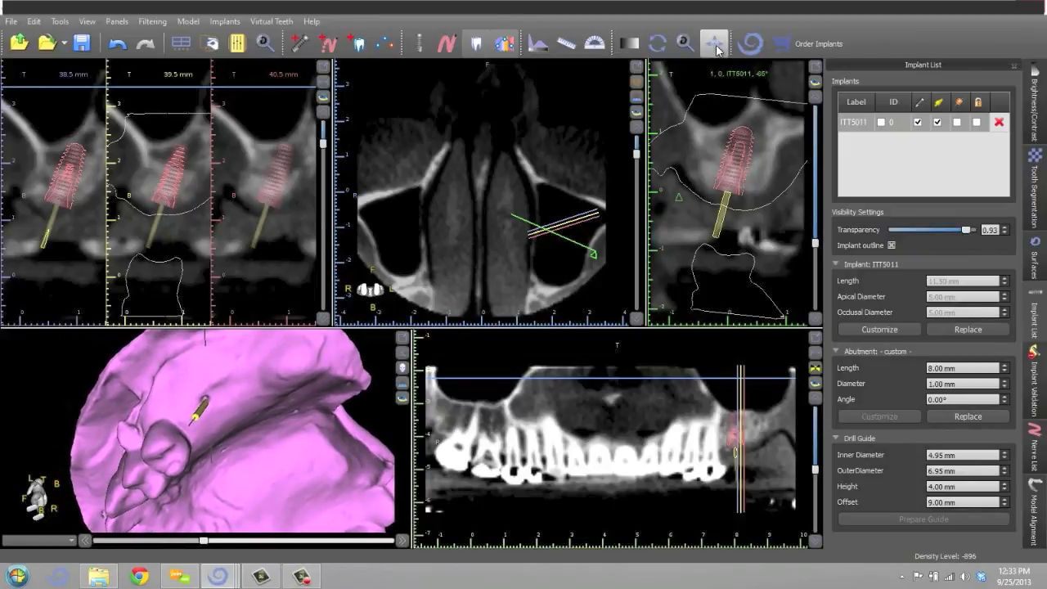
click(659, 45)
drag(339, 423, 281, 409)
Step: Try the implant deeper in the bone in the 39.5 mm cross-section and move it back down
mouse_move(170, 185)
mouse_down()
mouse_move(166, 169)
mouse_move(173, 176)
mouse_up()
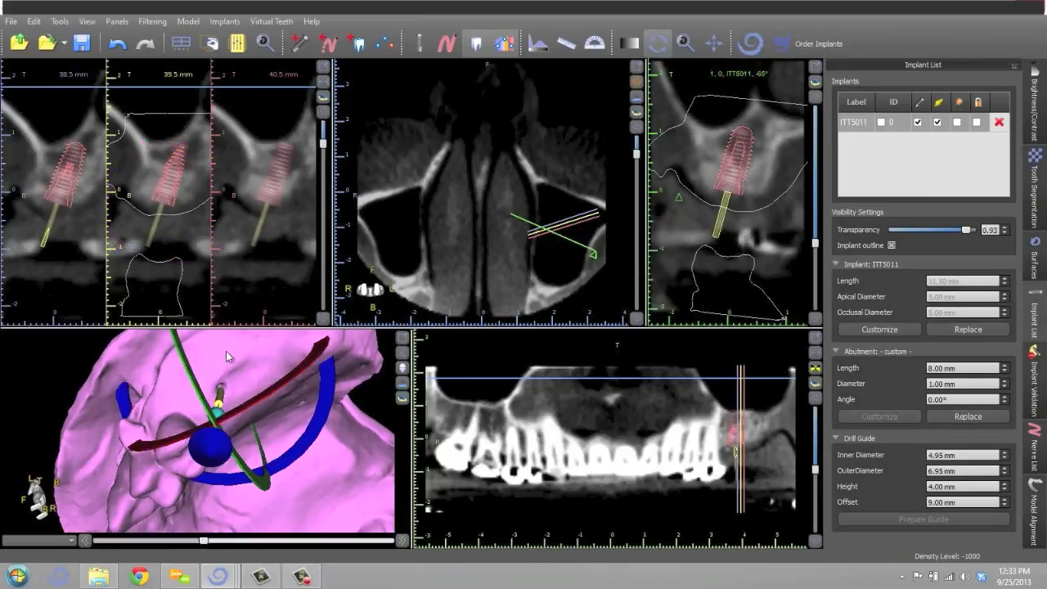
drag(173, 176, 174, 162)
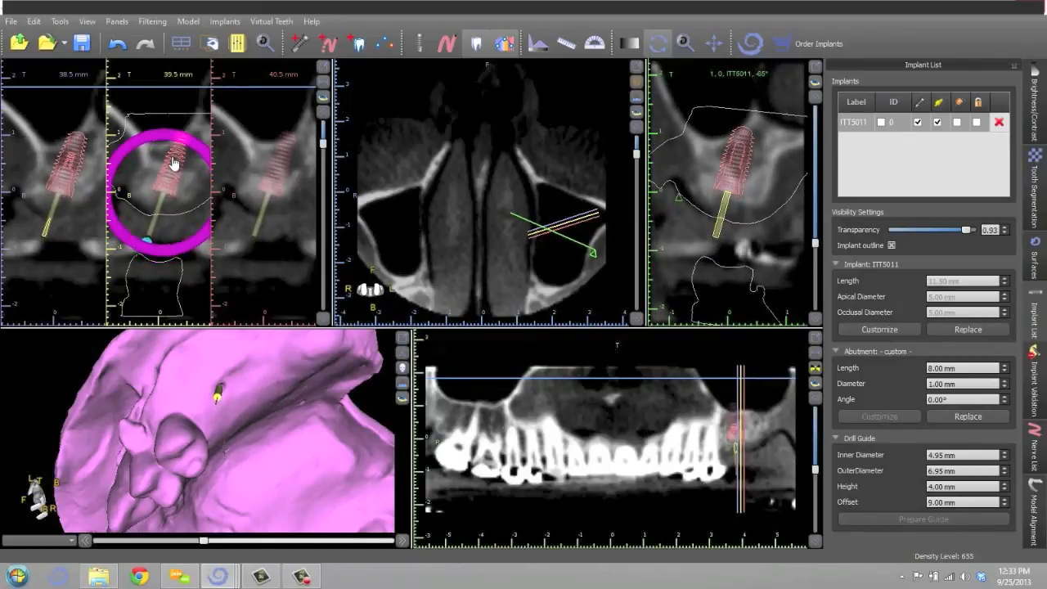
drag(173, 163, 173, 175)
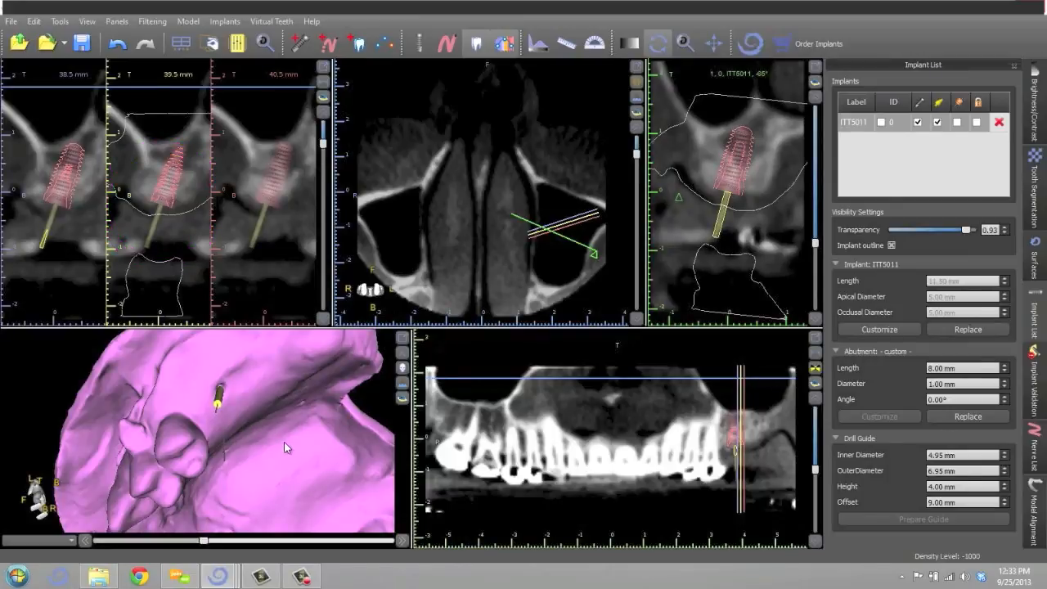
Step: Nudge the implant slightly in the 39.5 mm cross-section and check the abutment's exit point in 3D from below and the side
mouse_move(262, 430)
mouse_down()
mouse_move(262, 409)
mouse_move(252, 449)
mouse_move(287, 442)
mouse_move(267, 428)
mouse_up()
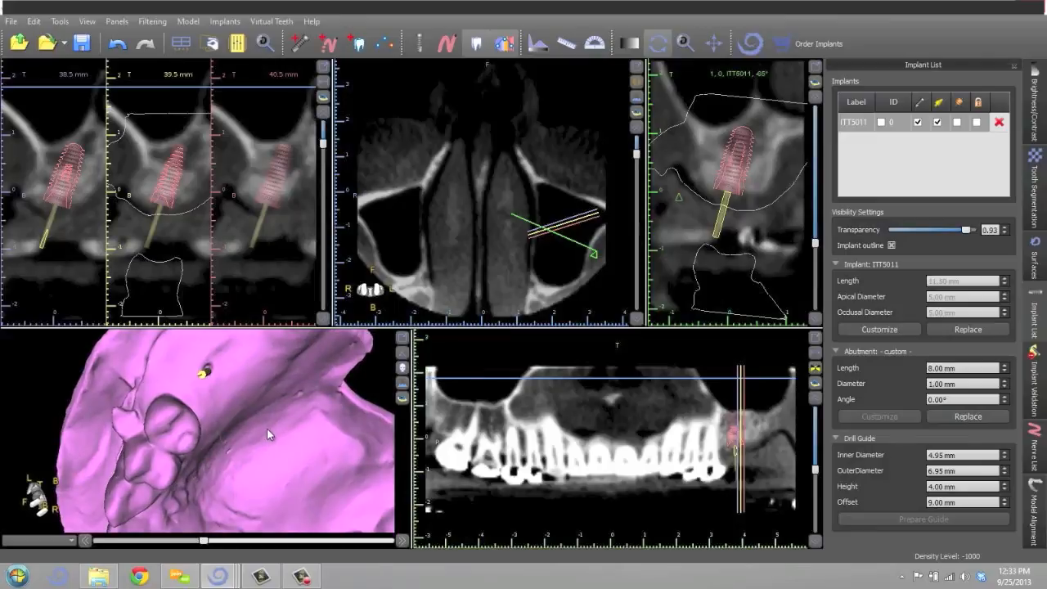
drag(172, 192, 172, 189)
drag(227, 383, 263, 411)
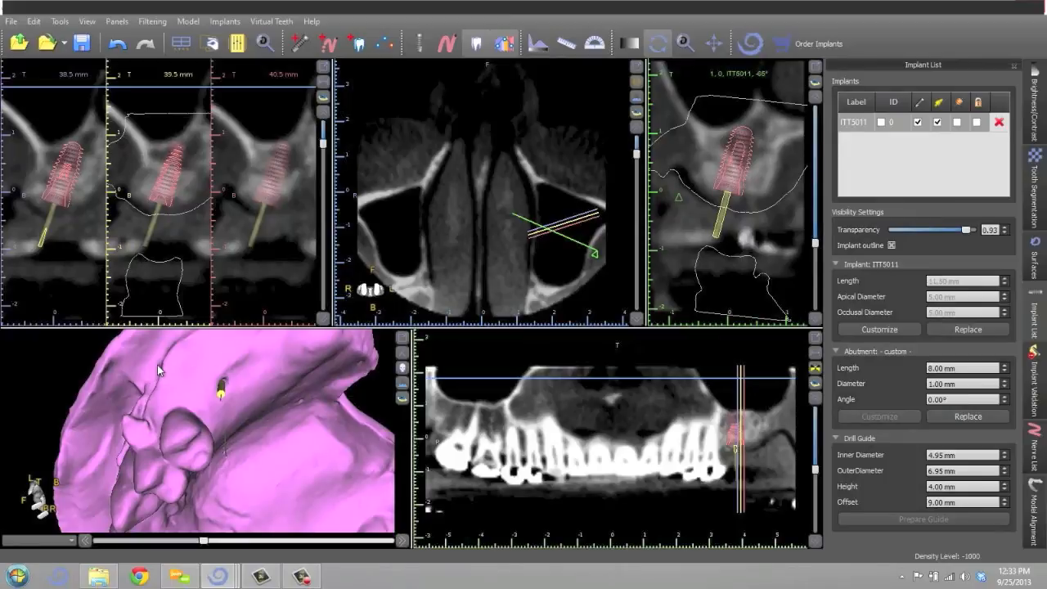
mouse_move(169, 196)
drag(276, 362, 269, 417)
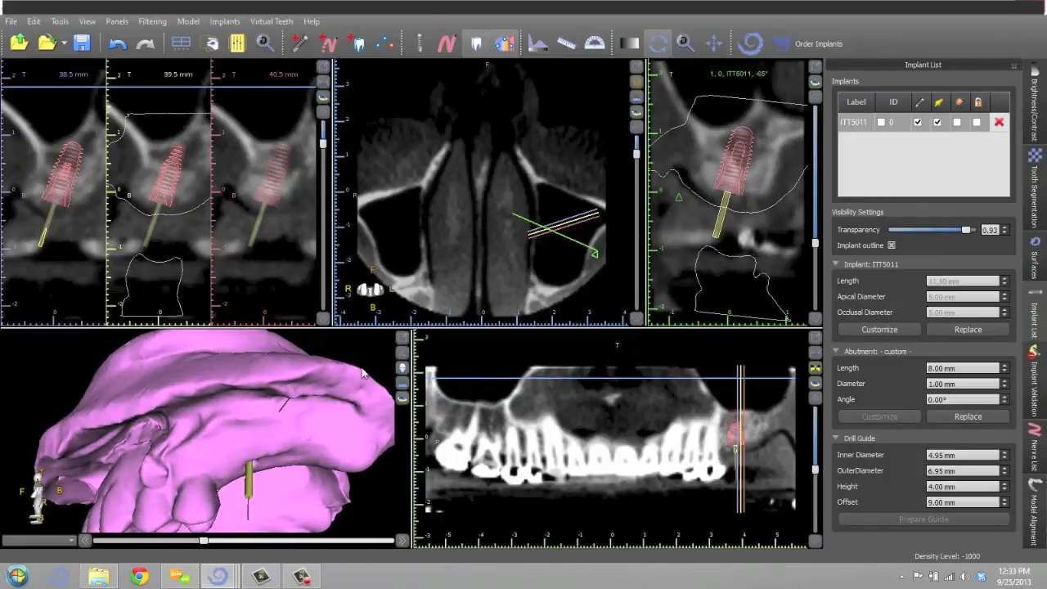
mouse_move(187, 381)
mouse_down()
mouse_move(162, 396)
mouse_move(179, 406)
mouse_move(173, 394)
mouse_up()
Step: Rotate the implant slightly more upright in the 39.5 mm cross-section and check it at the crown-level axial slice and in 3D
mouse_move(181, 173)
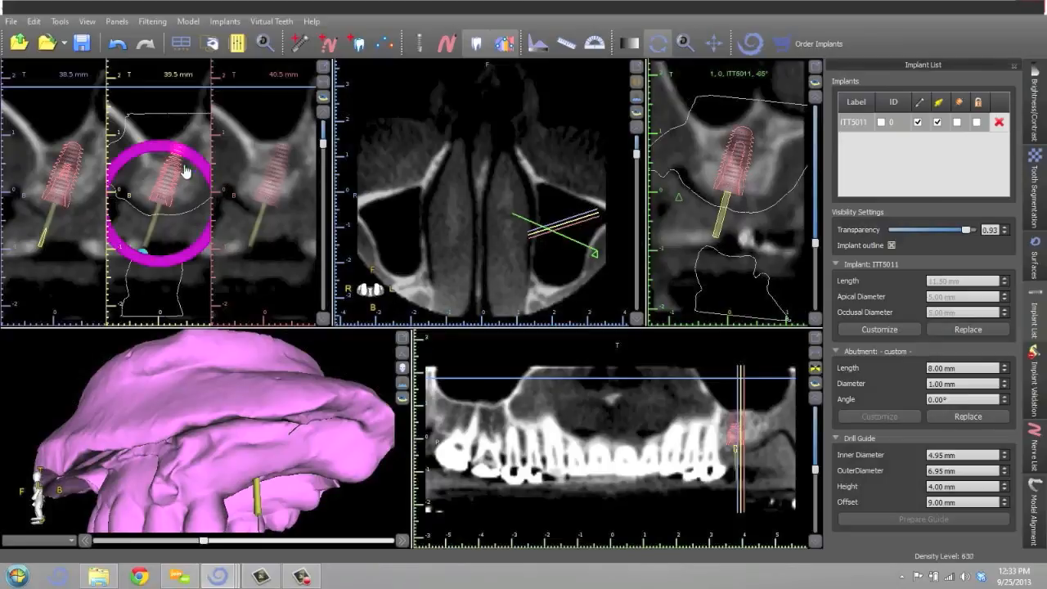
drag(193, 155, 195, 151)
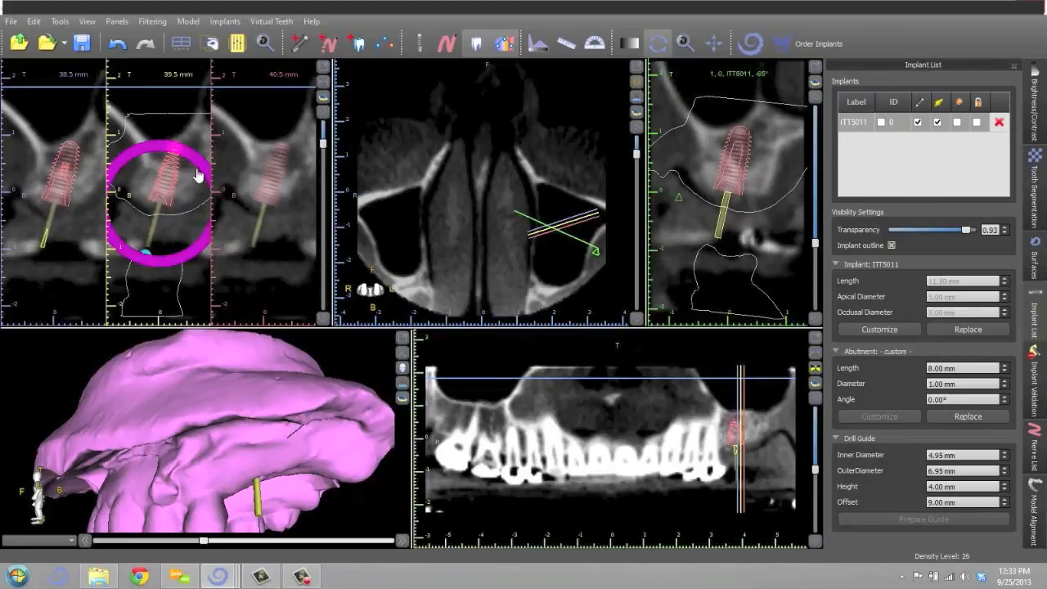
click(218, 282)
drag(251, 436, 189, 451)
drag(299, 500, 305, 546)
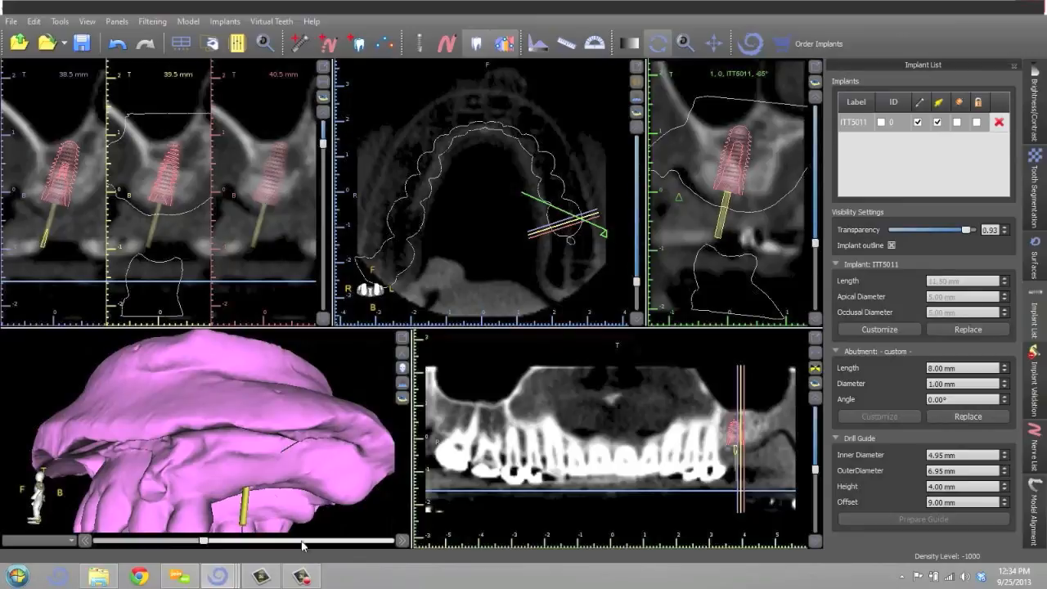
drag(87, 366, 115, 335)
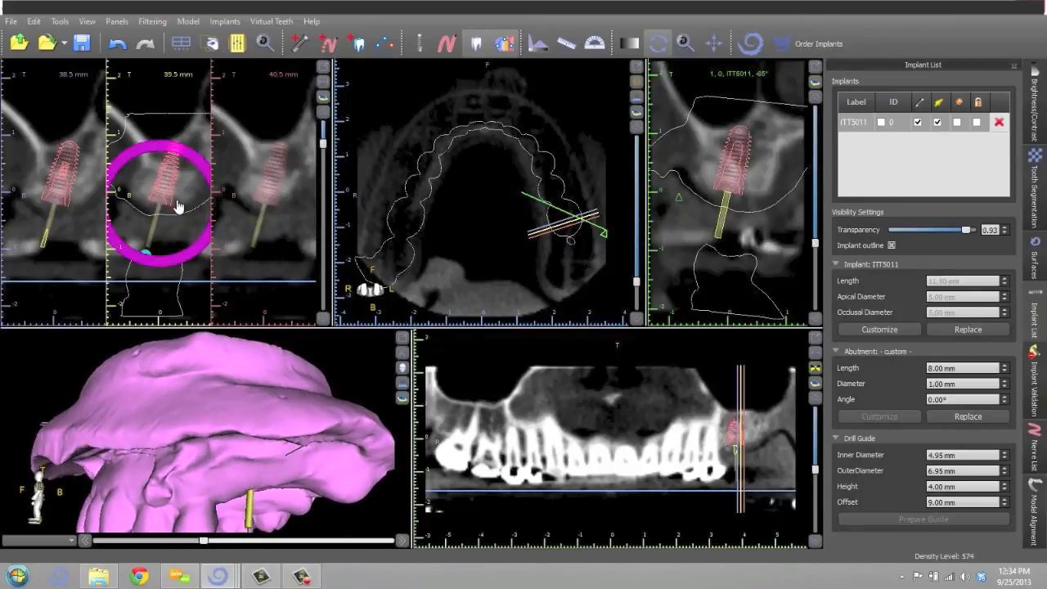
Step: Enlarge the 3D model view, set the abutment diameter to 10 mm and view it from below
click(403, 337)
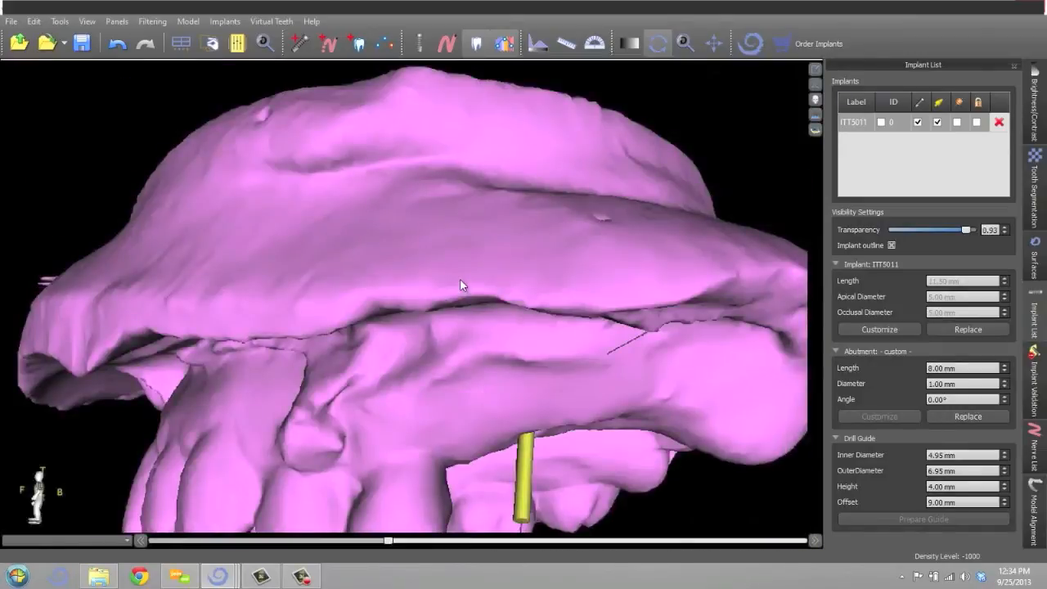
scroll(444, 256, down, 4)
drag(364, 289, 348, 322)
drag(642, 282, 653, 311)
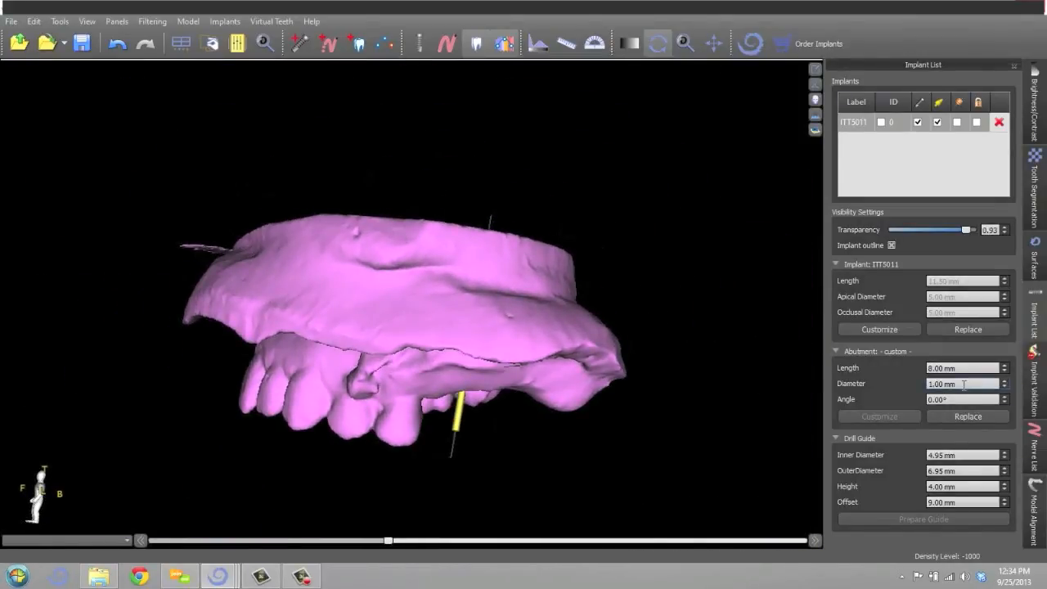
drag(966, 383, 867, 389)
text(10)
key(Return)
drag(323, 212, 284, 102)
drag(630, 290, 646, 261)
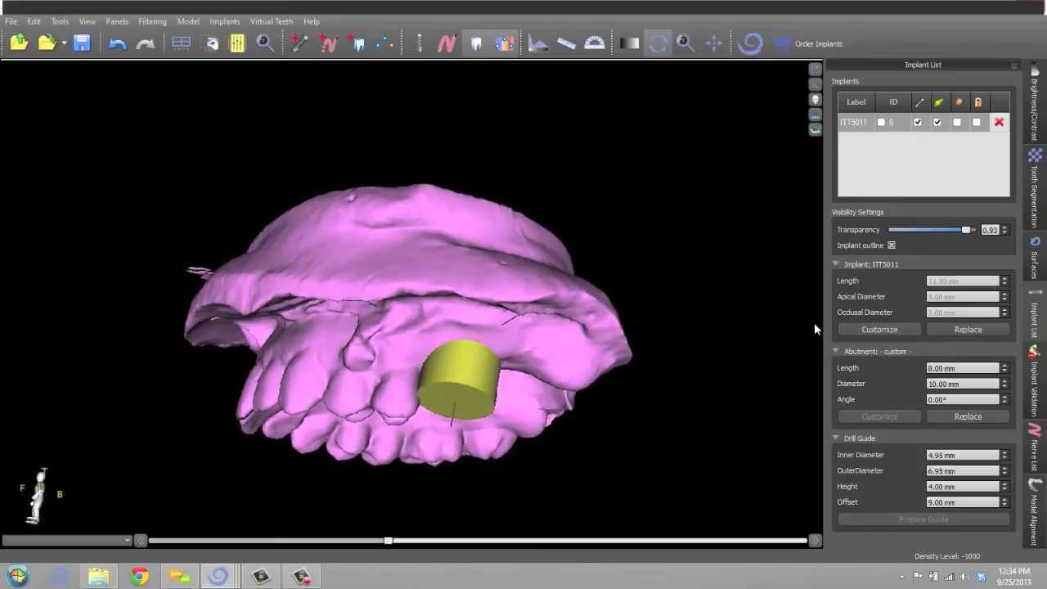
Step: Set the abutment length to 9 mm and view the model from the side
drag(959, 369, 893, 373)
text(9)
key(Return)
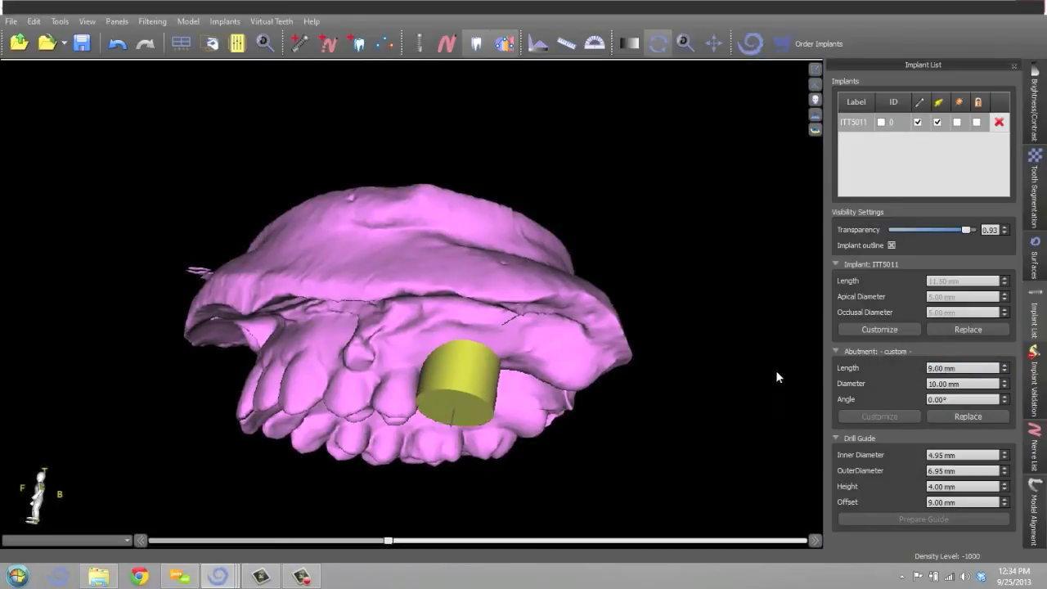
drag(419, 199, 590, 277)
drag(449, 193, 429, 204)
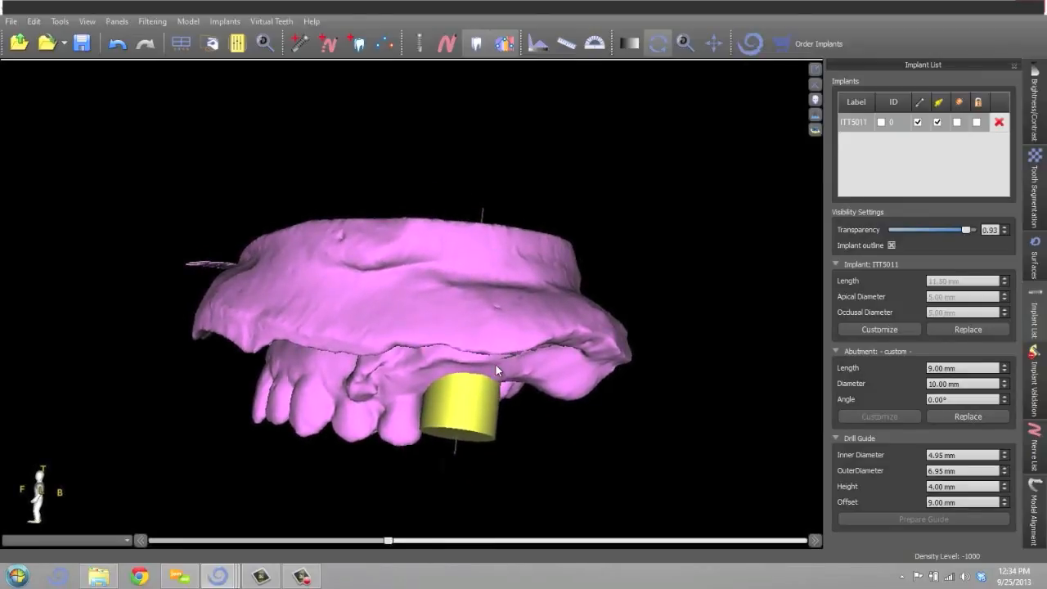
Step: Shift the implant slightly backward in the enlarged 3D side view and check the abutment's position from below and the side
mouse_move(484, 376)
mouse_move(575, 375)
mouse_down()
mouse_move(569, 368)
mouse_move(590, 370)
mouse_move(582, 375)
mouse_up()
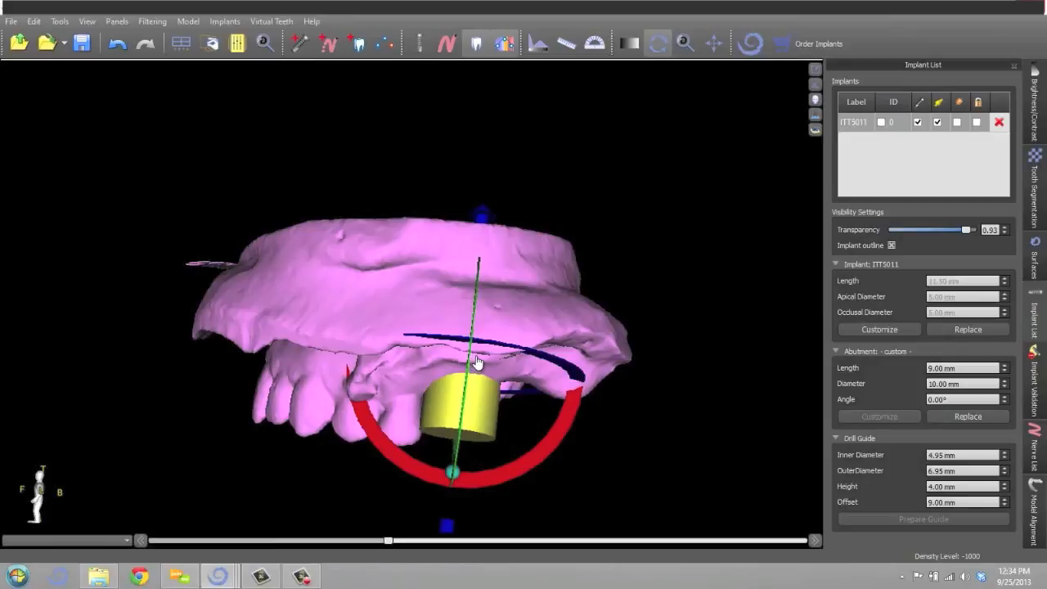
drag(478, 362, 483, 361)
click(617, 217)
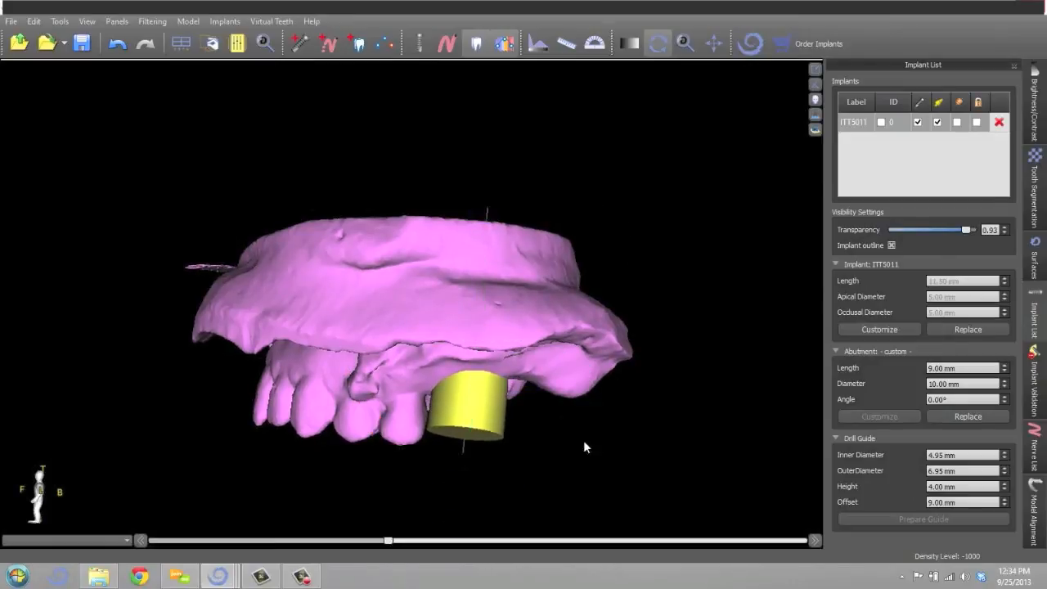
drag(279, 180, 401, 206)
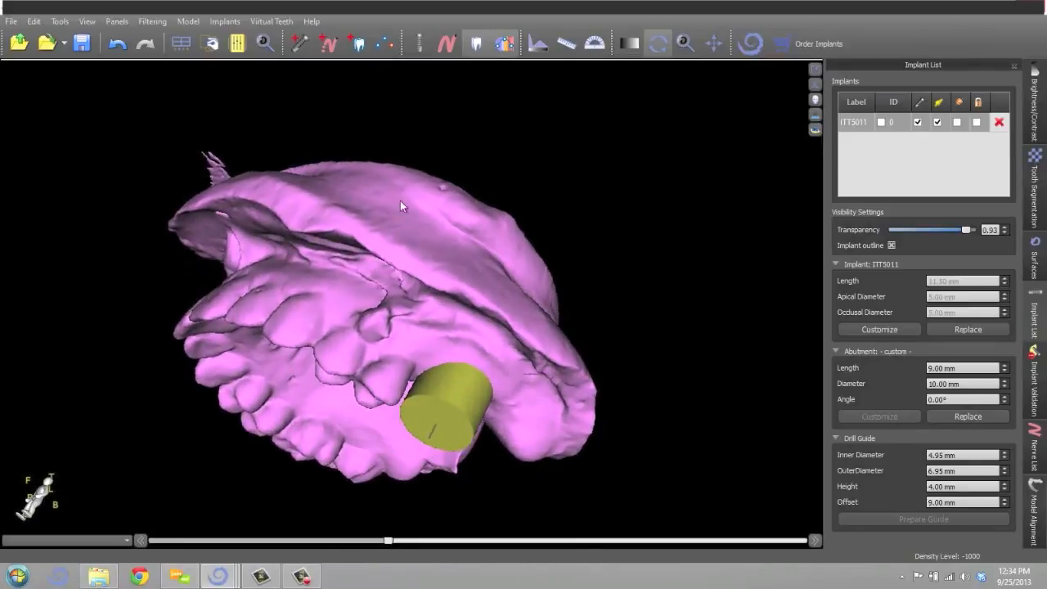
drag(120, 151, 49, 317)
click(503, 351)
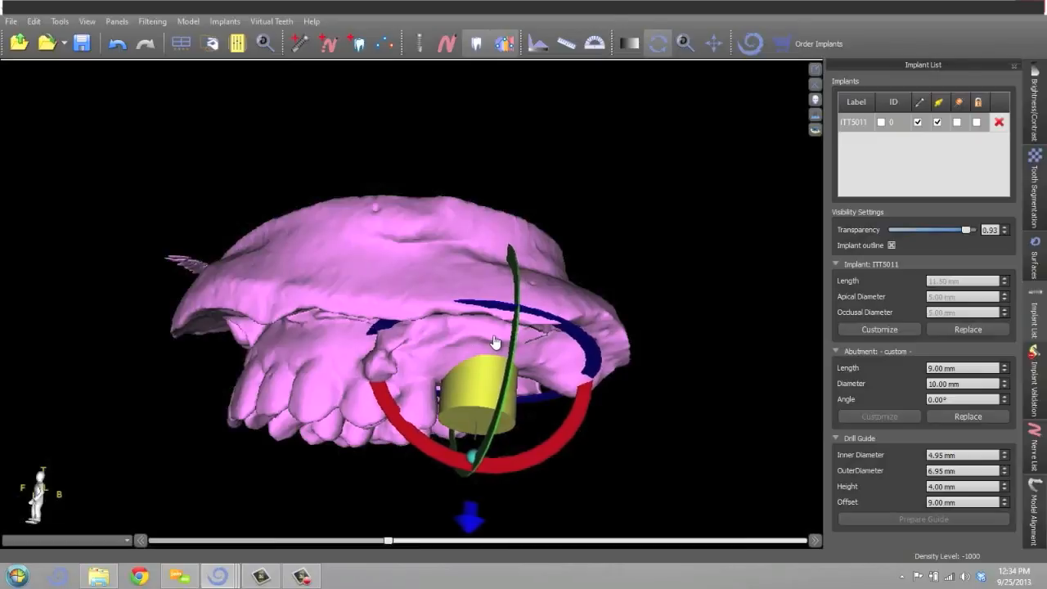
drag(565, 194, 608, 146)
drag(251, 235, 209, 397)
Step: Restore the multi-view layout, set the abutment diameter to 1 mm and view its exit point in 3D from below
click(818, 69)
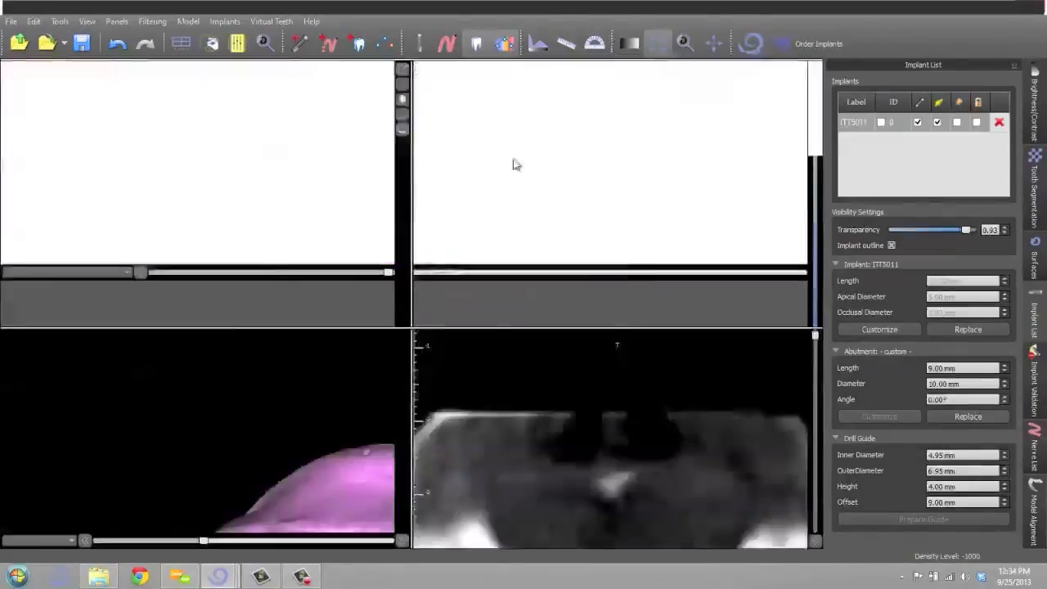
double_click(970, 383)
text(1)
key(Return)
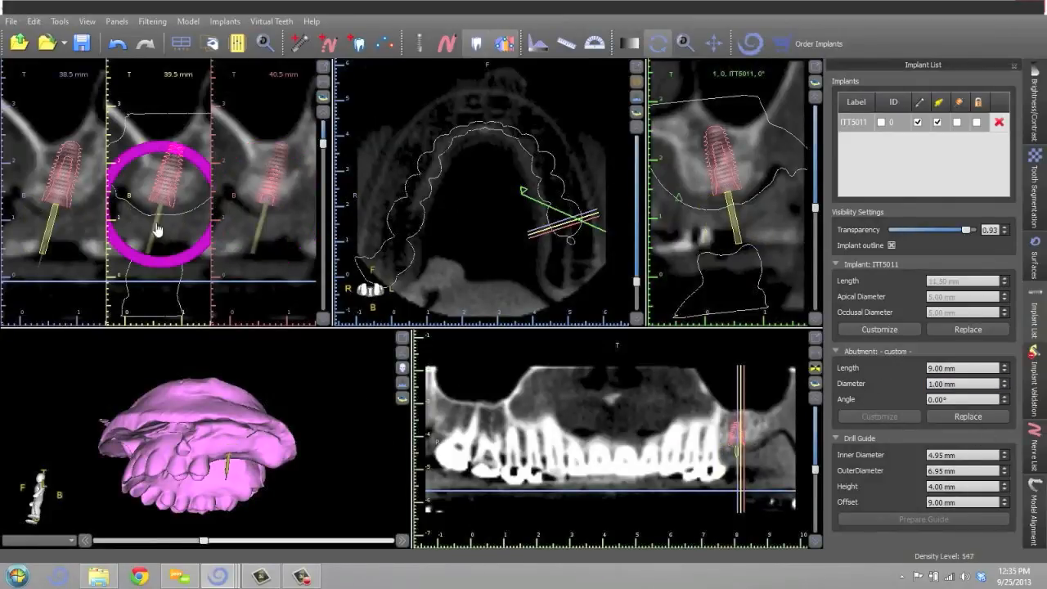
drag(239, 394, 231, 293)
scroll(321, 408, up, 5)
mouse_move(358, 414)
mouse_down()
mouse_move(328, 375)
mouse_move(345, 407)
mouse_up()
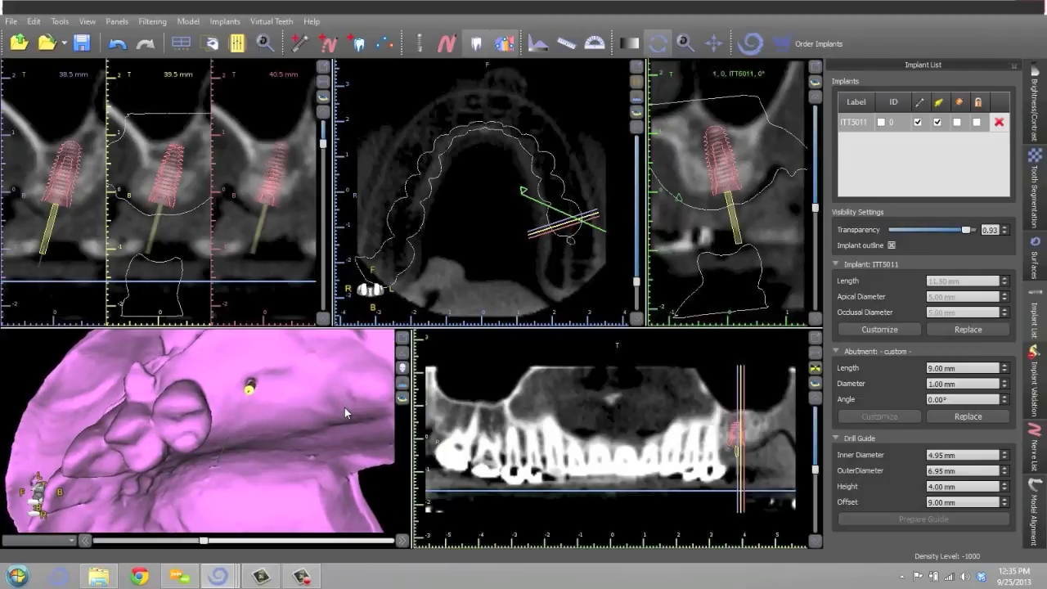
Step: Nudge the implant slightly sideways in the 39.5 mm cross-section, raise the axial slice above its tip and go to the 38.0 mm cross-section
click(172, 180)
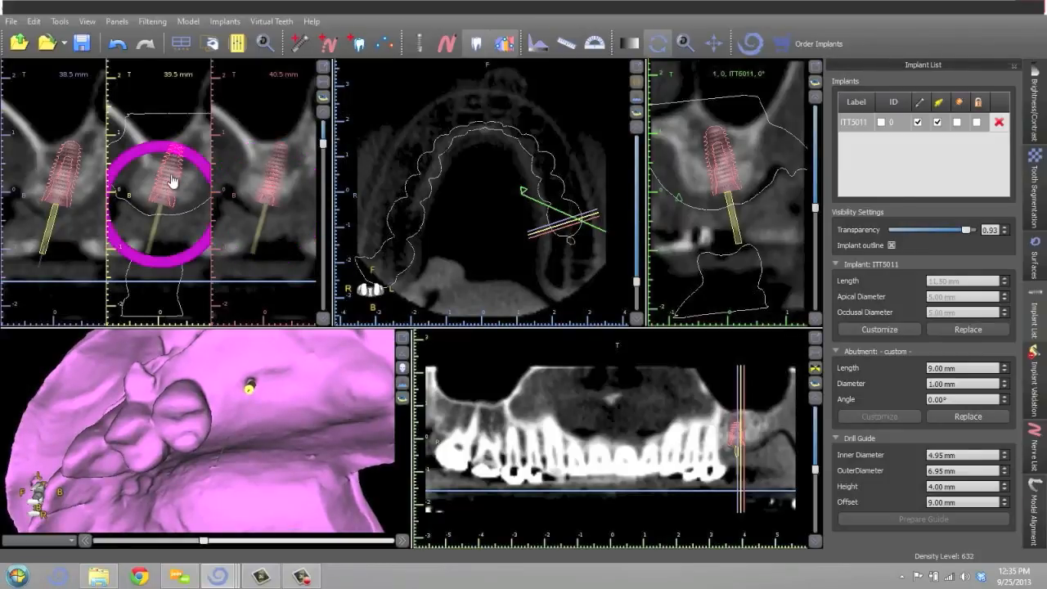
drag(172, 181, 194, 109)
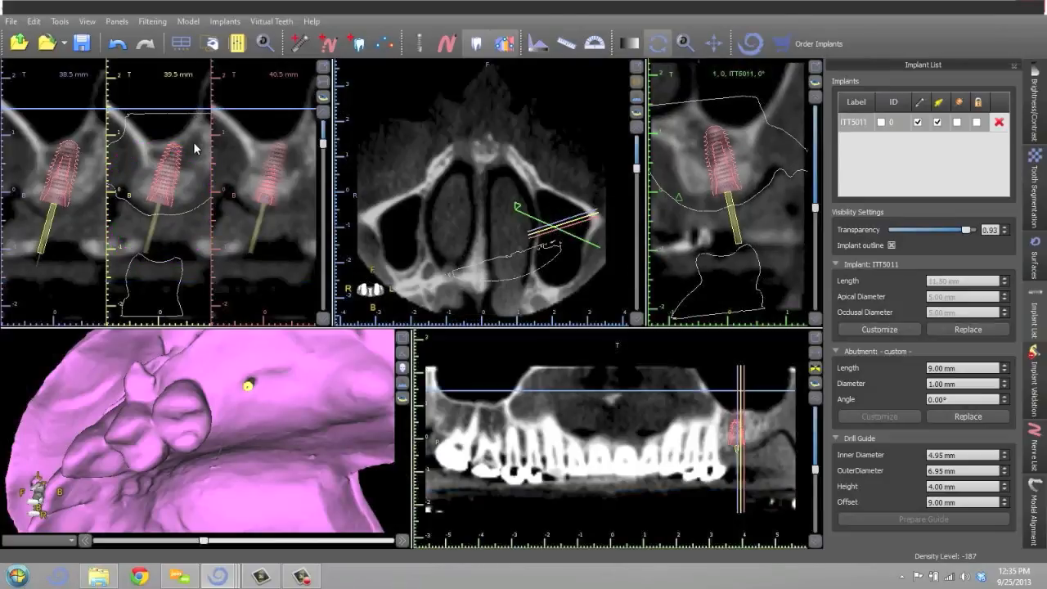
drag(162, 200, 166, 100)
scroll(179, 105, down, 5)
scroll(196, 119, down, 3)
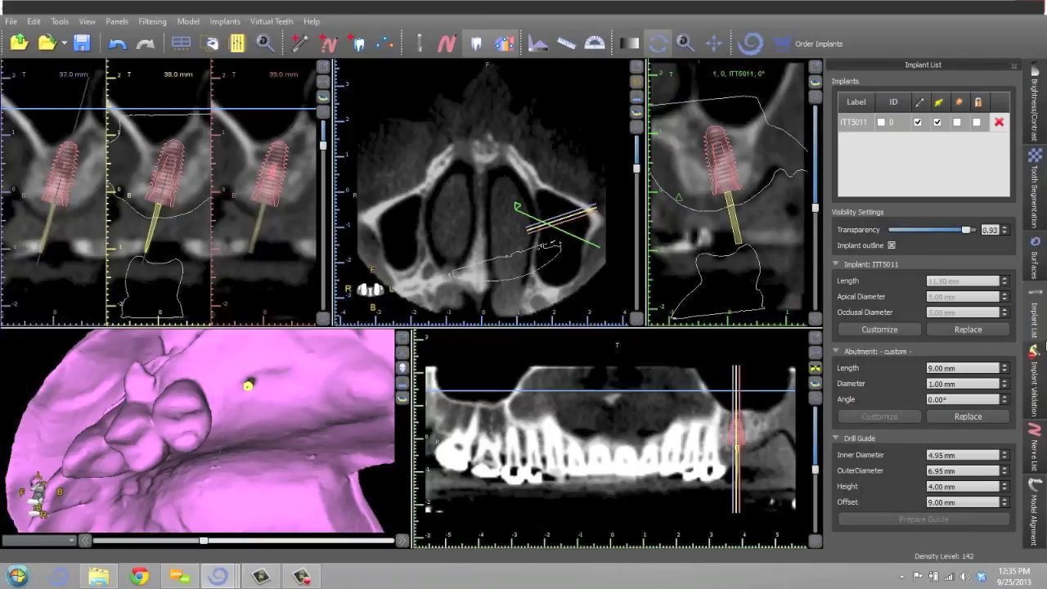
Step: Replace the implant with the shorter Trilobe ITT5010, 5.0 x 10mm
click(968, 329)
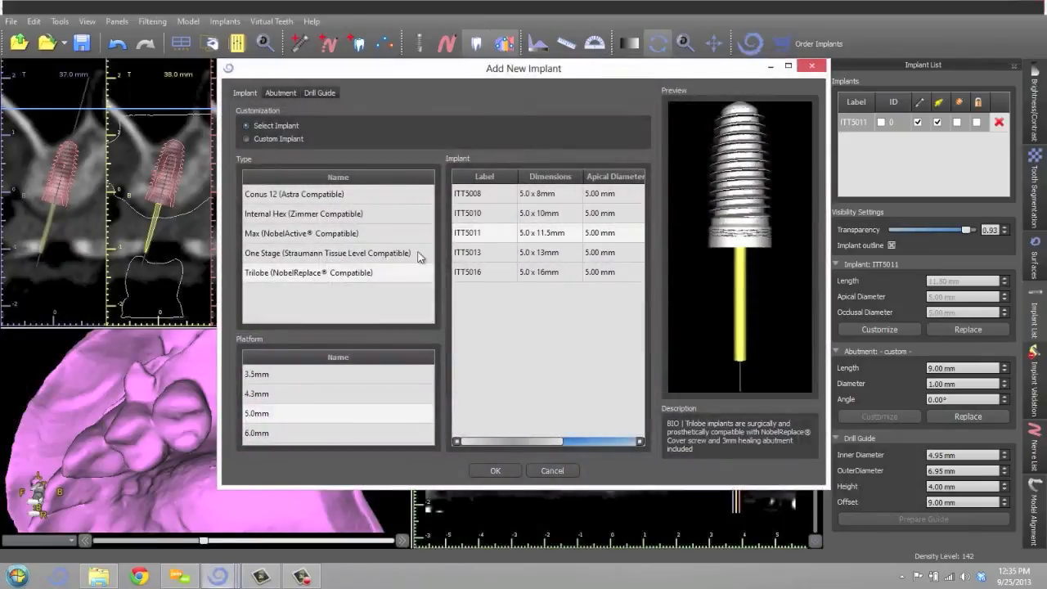
click(345, 415)
click(542, 214)
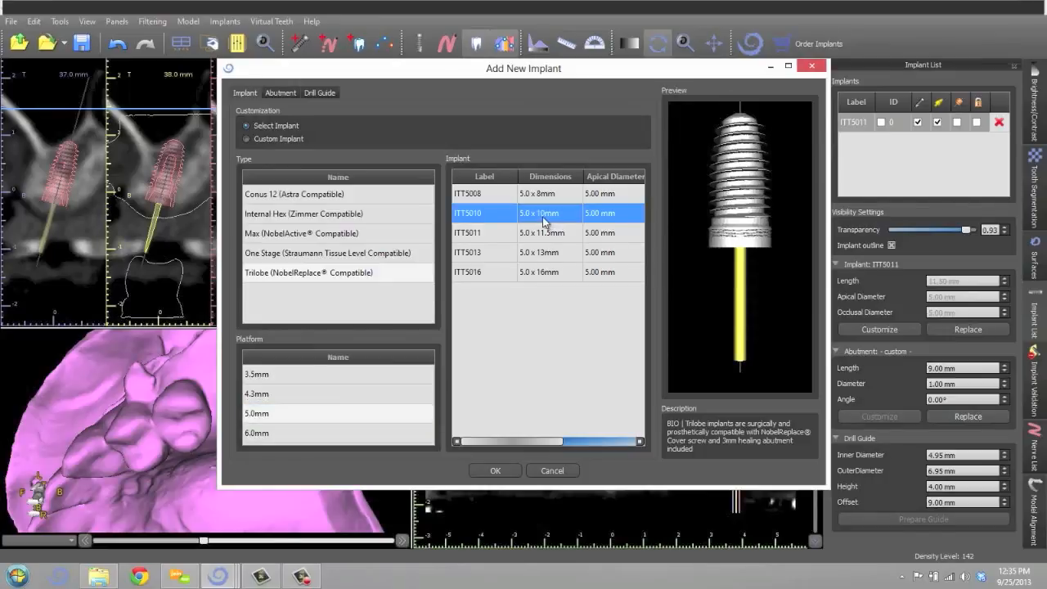
click(495, 471)
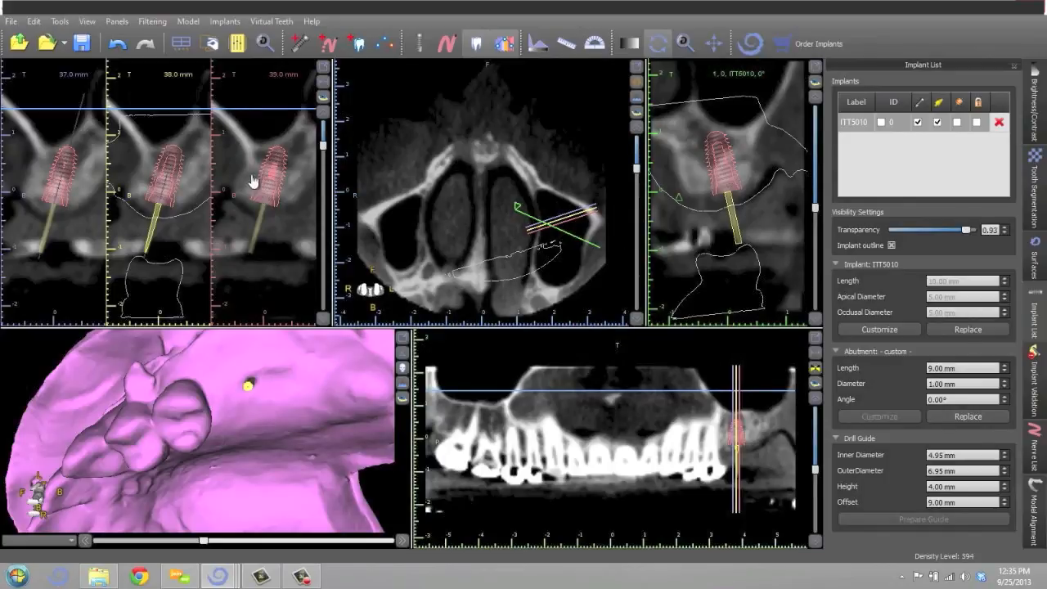
Step: Examine the replaced implant's fit in the cross-sections around 38.0 mm and its abutment direction in 3D from the side
scroll(249, 171, down, 5)
scroll(249, 169, up, 7)
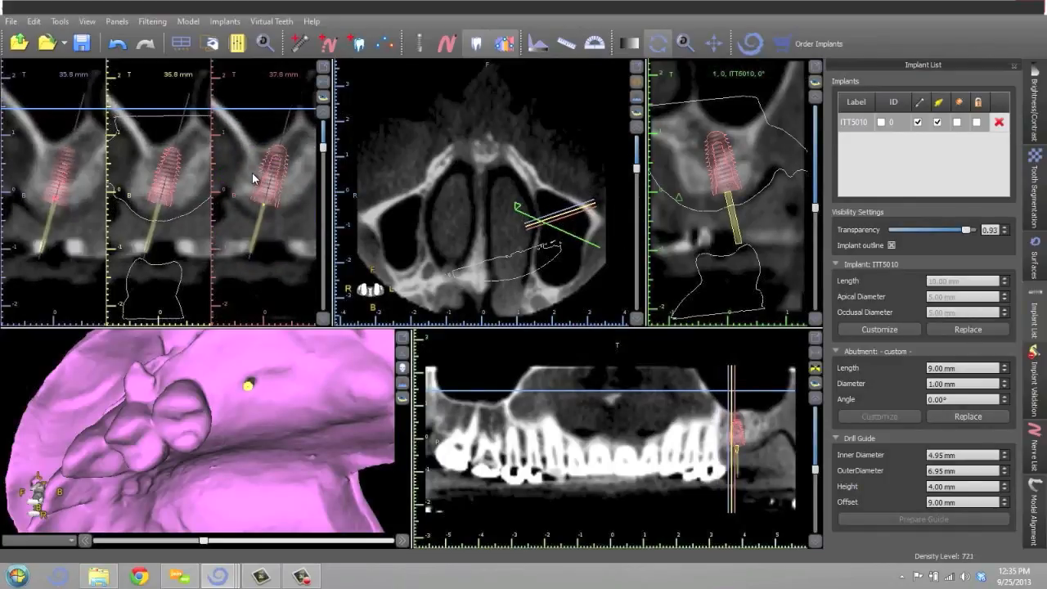
scroll(251, 183, down, 6)
mouse_move(142, 350)
mouse_down()
mouse_move(161, 366)
mouse_move(141, 350)
mouse_up()
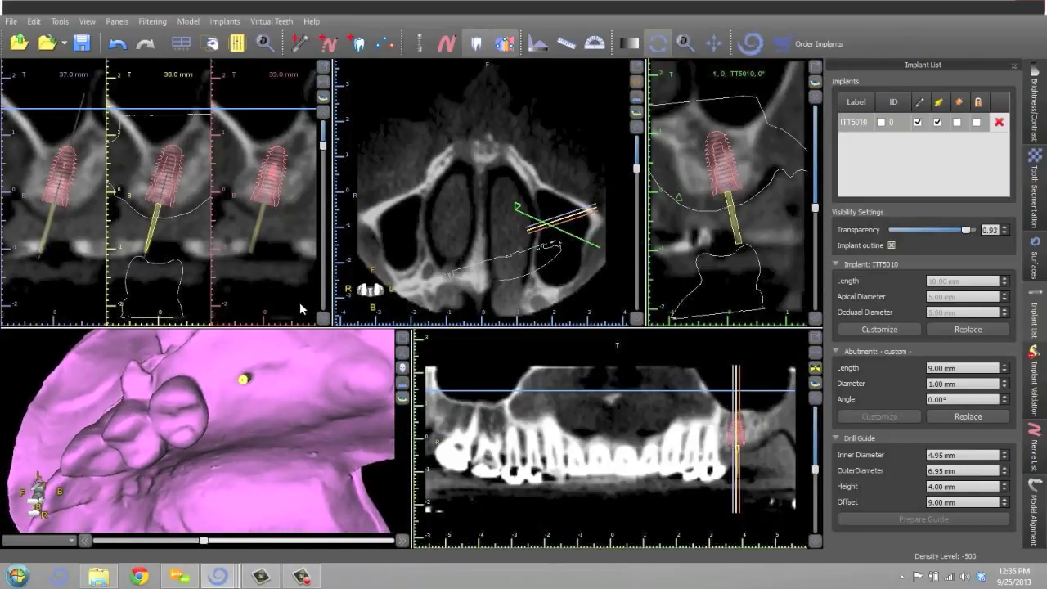
drag(318, 355, 205, 325)
drag(143, 353, 195, 348)
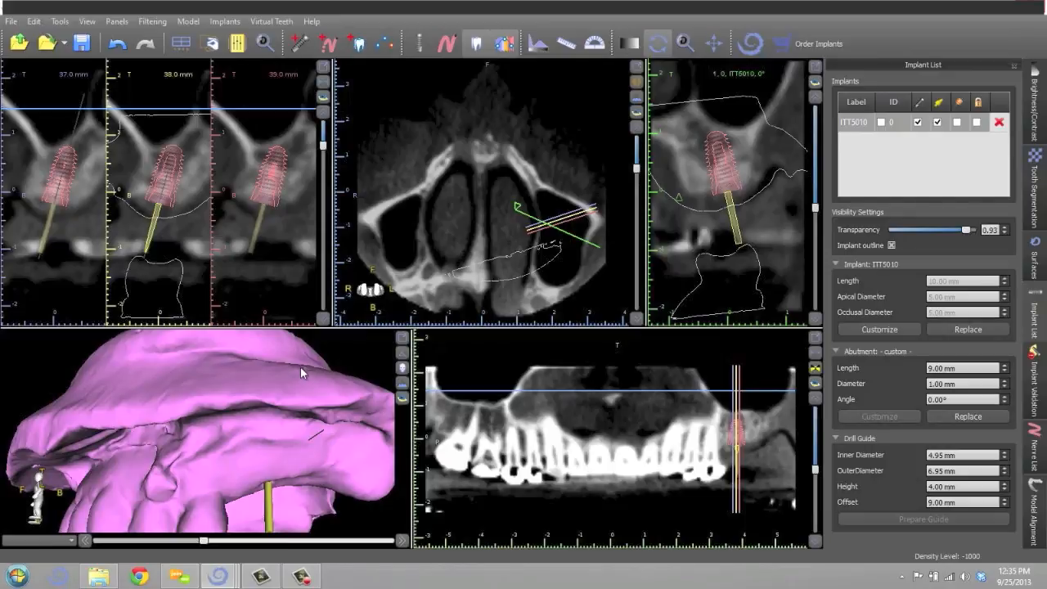
Step: Show the Articulated surface and view the abutment against the opposing teeth in an enlarged 3D view from behind and the side
click(1036, 261)
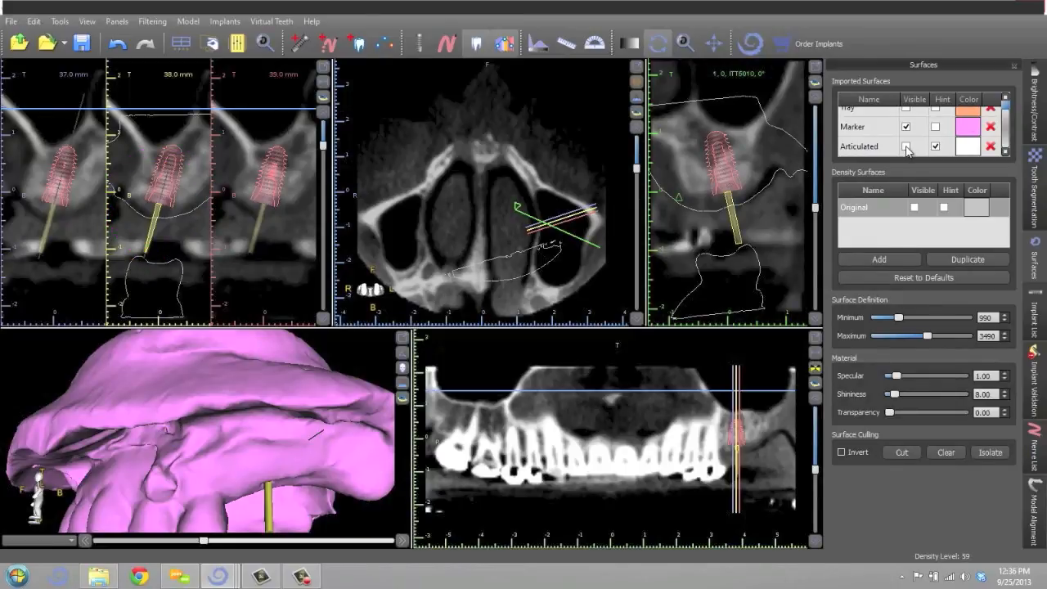
click(398, 338)
right_drag(788, 153, 795, 252)
drag(761, 203, 434, 344)
drag(508, 248, 444, 178)
click(349, 394)
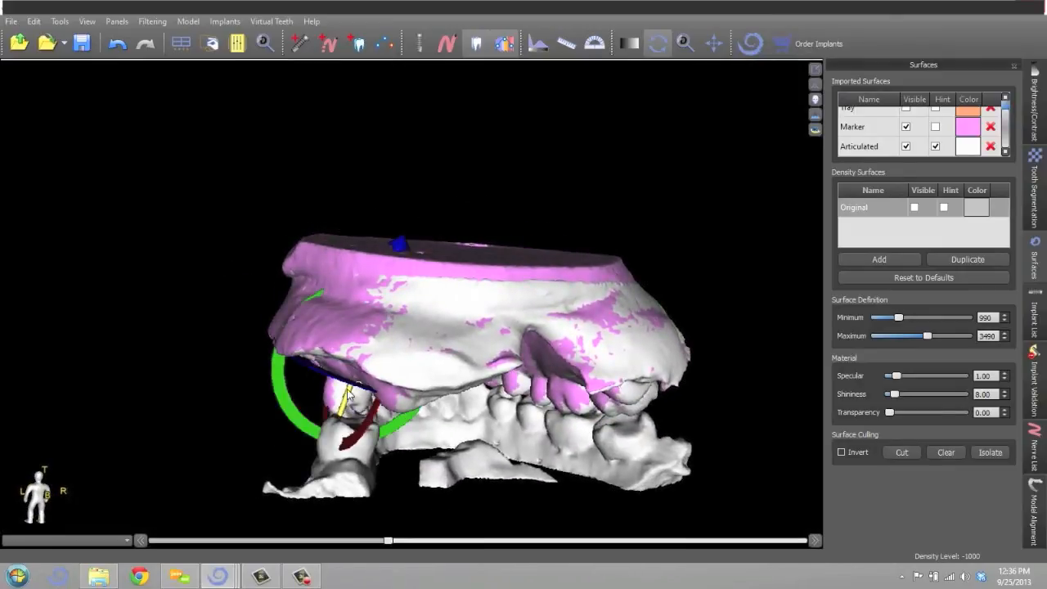
drag(156, 222, 674, 70)
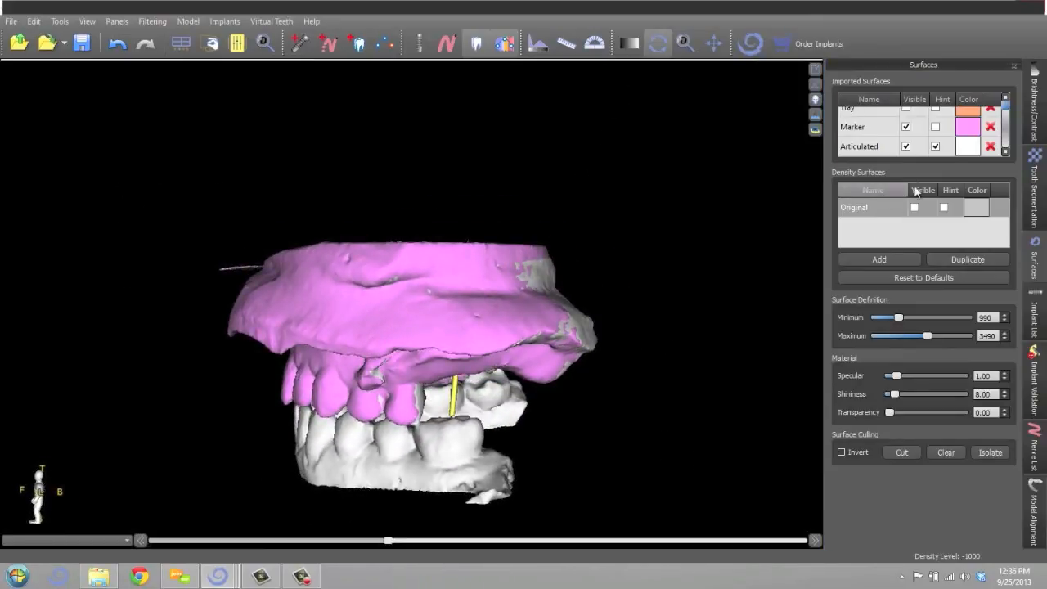
Step: Set the abutment diameter to 10 mm and compare it with the opposing teeth in 3D
click(1036, 316)
drag(959, 383, 859, 373)
text(10)
key(Return)
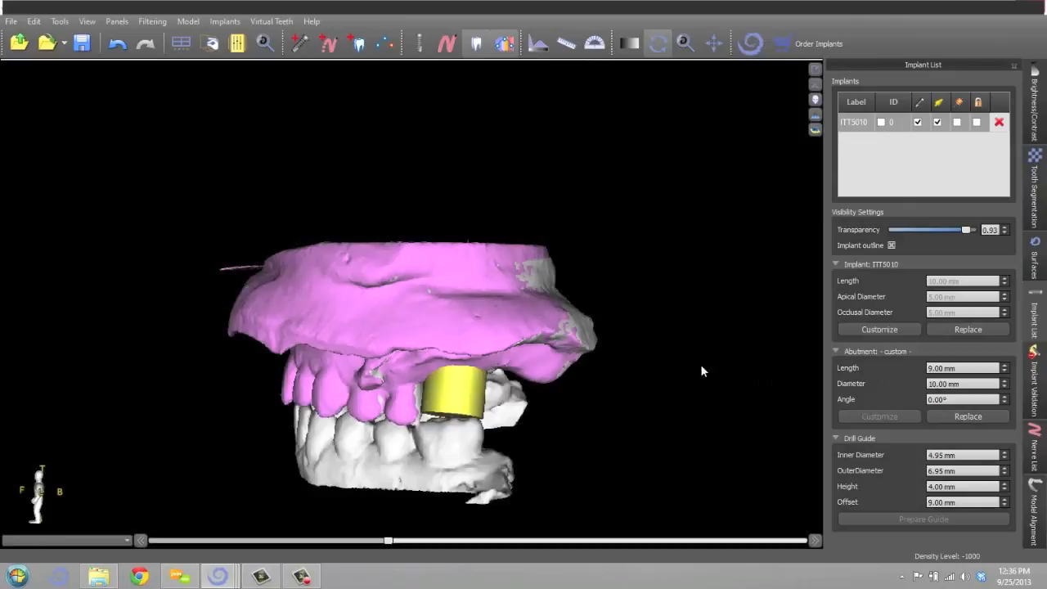
drag(636, 259, 624, 239)
drag(286, 146, 361, 138)
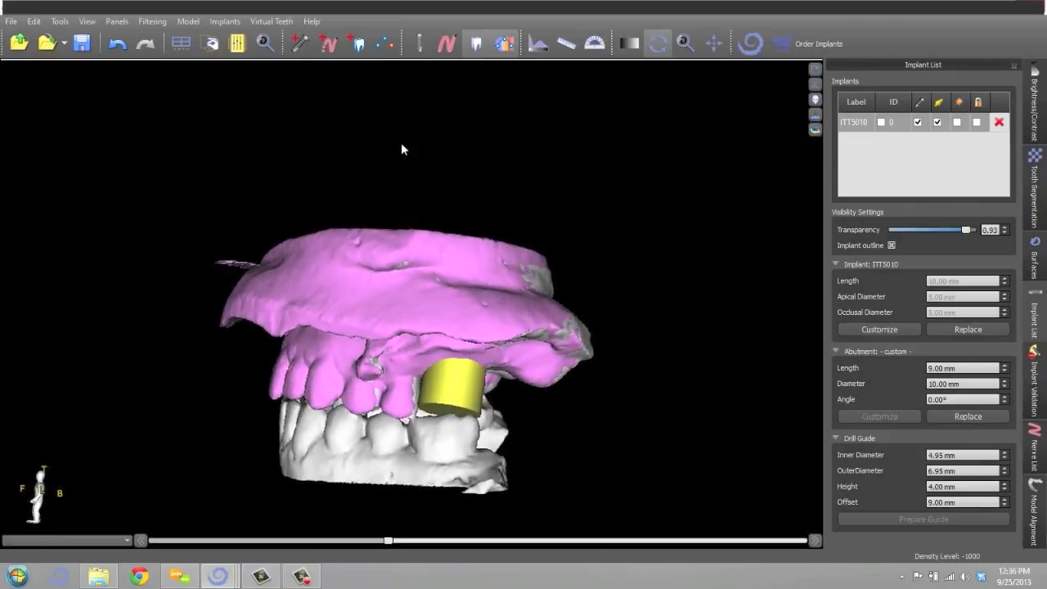
drag(608, 229, 318, 172)
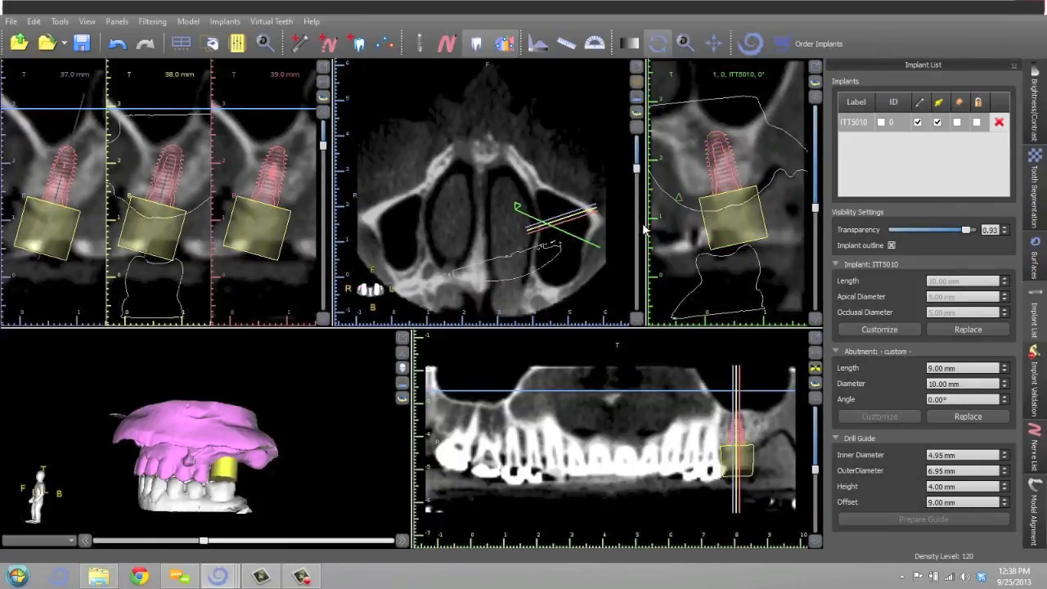
Step: Set the abutment diameter to 1 mm and select the implant in the 38.0 mm cross-section
triple_click(958, 384)
text(1)
key(Return)
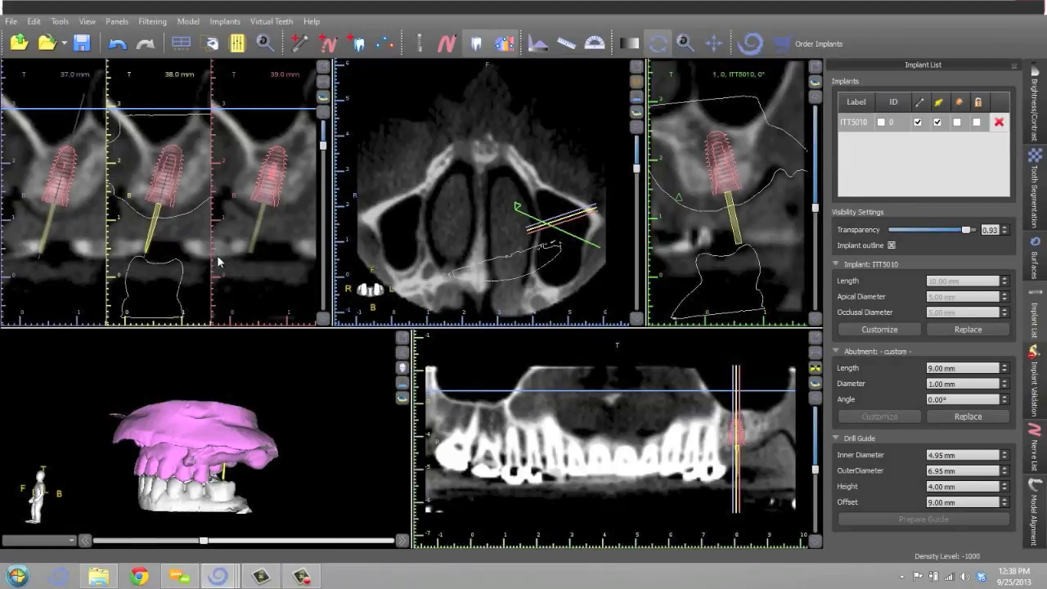
click(174, 175)
Step: Turn the implant-aligned slice to 8° and examine the surrounding bone in axial slices along the implant's length
drag(816, 206, 816, 202)
scroll(561, 127, down, 6)
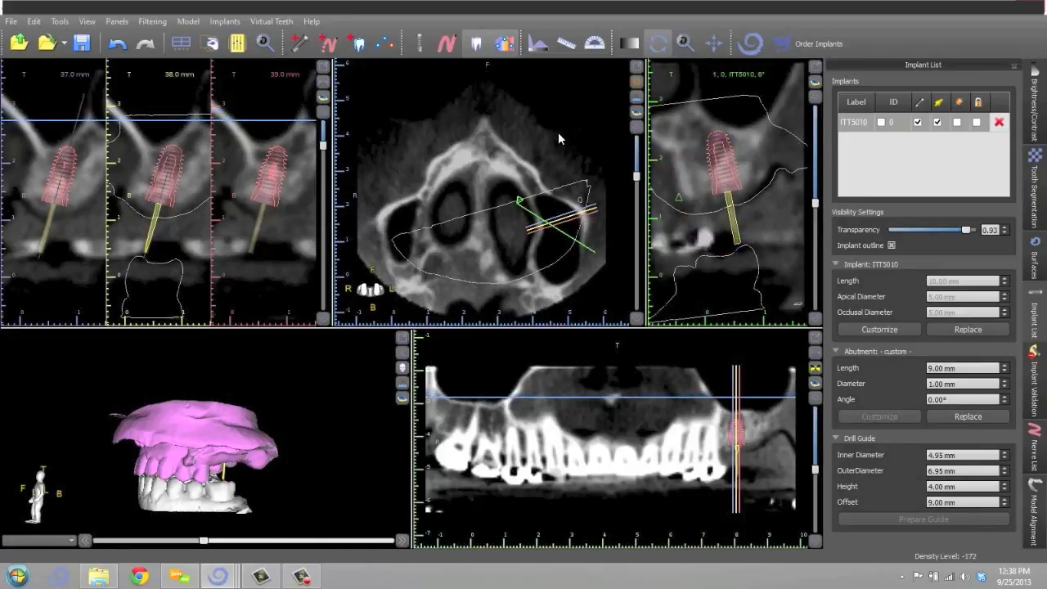
scroll(569, 167, down, 5)
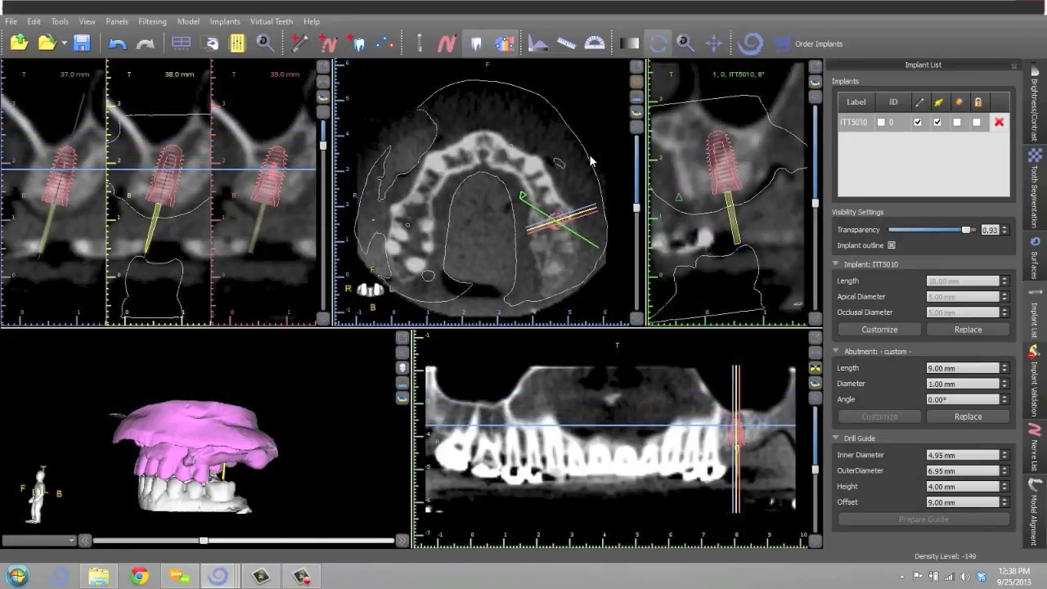
scroll(588, 156, down, 2)
scroll(588, 156, down, 4)
scroll(595, 163, down, 6)
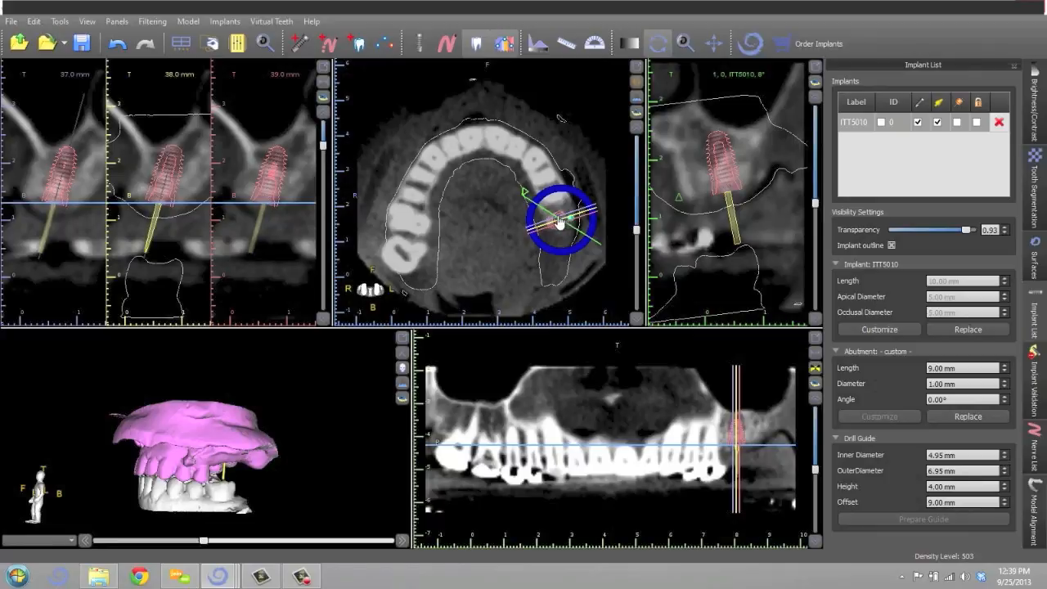
scroll(557, 221, up, 4)
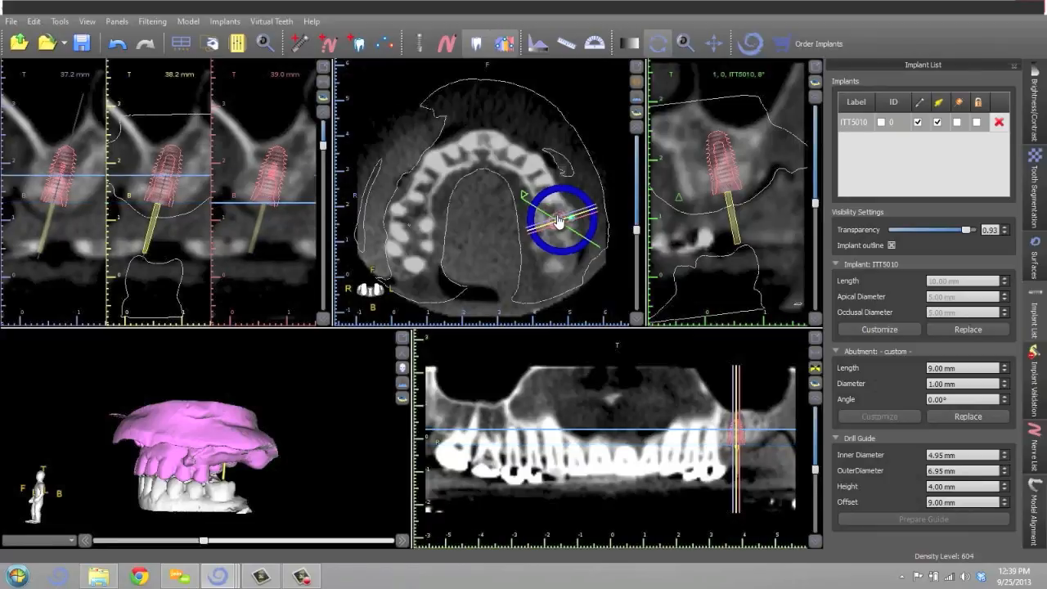
scroll(560, 182, up, 3)
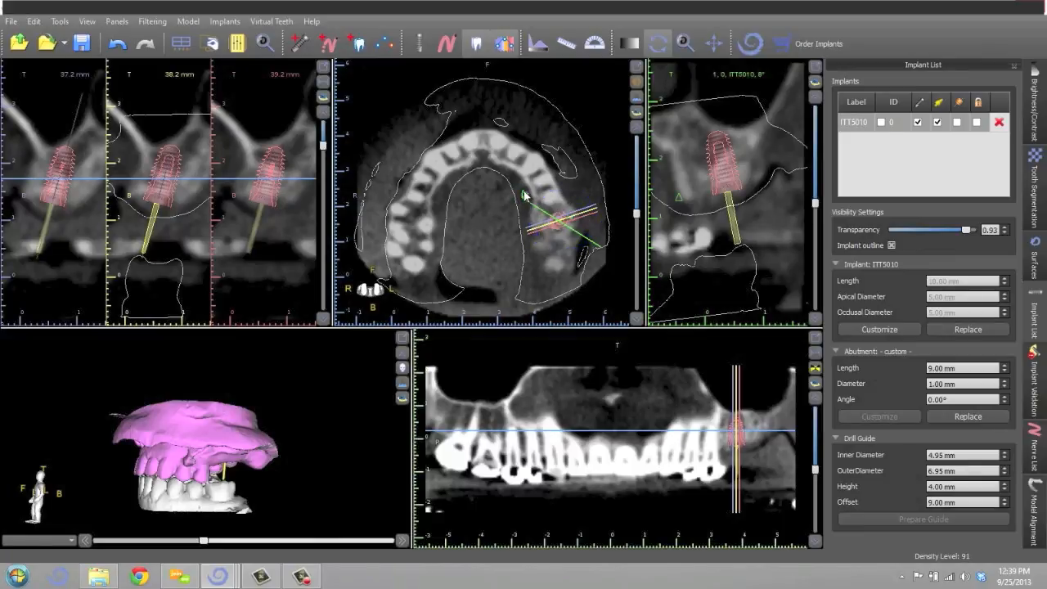
Step: Rotate the implant-aligned slice around the implant through 2° and 43° to 139° and inspect the bone on all sides
drag(816, 203, 817, 206)
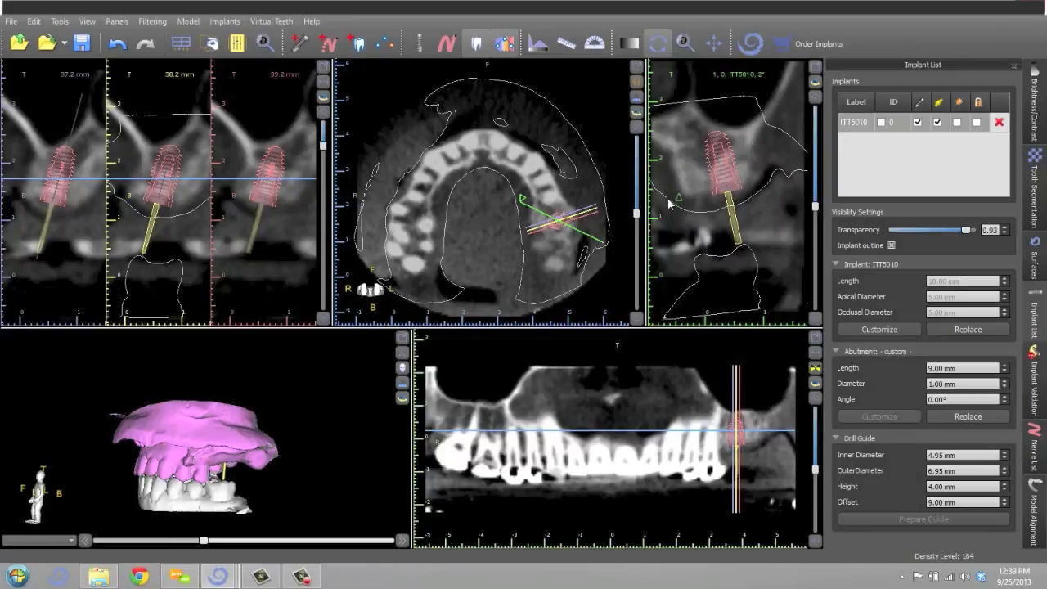
drag(818, 208, 807, 181)
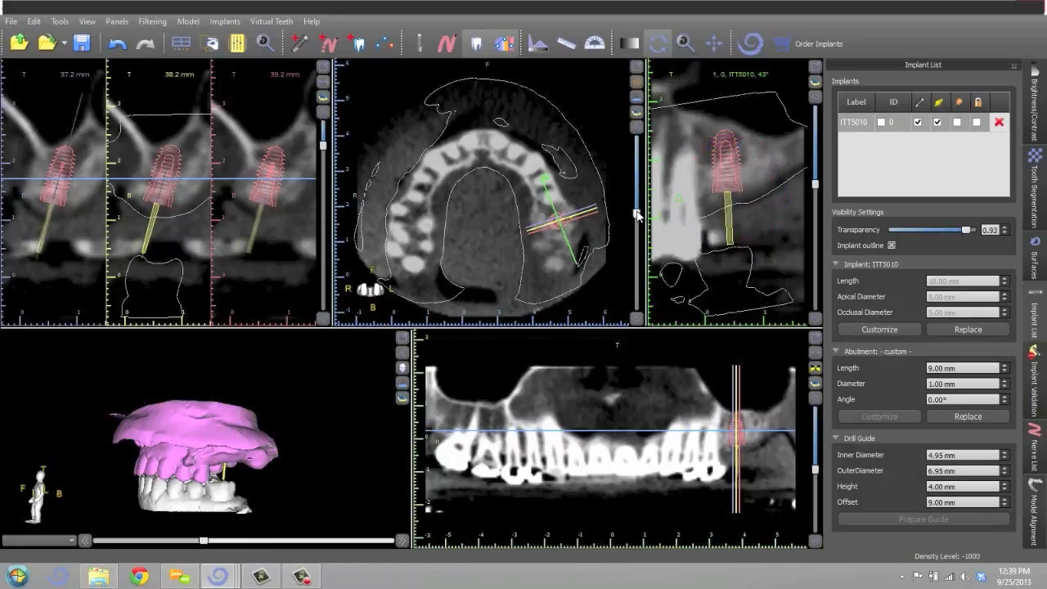
drag(637, 214, 643, 221)
drag(817, 183, 817, 134)
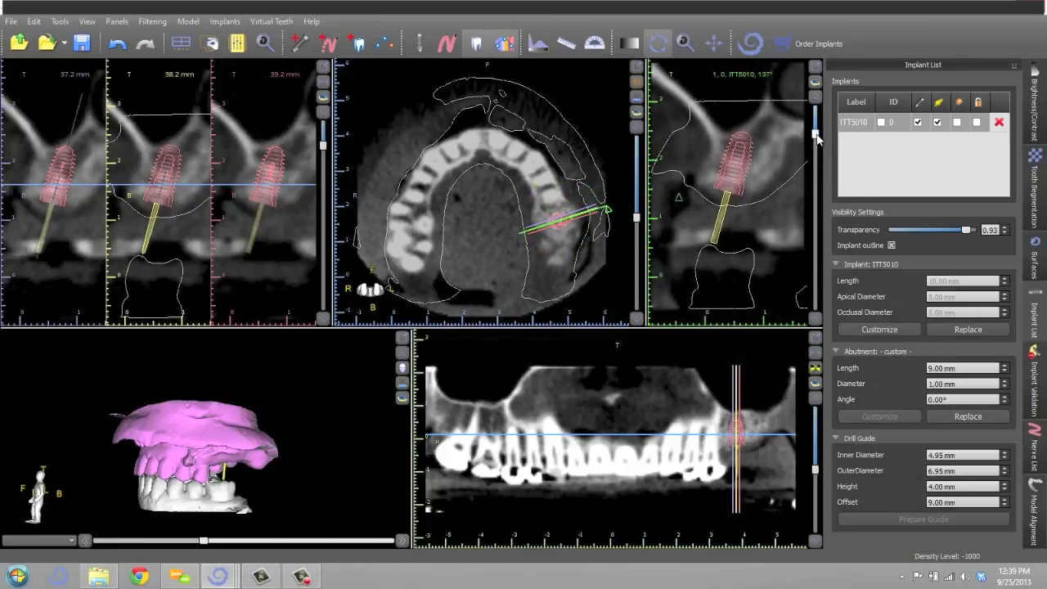
drag(818, 144, 819, 136)
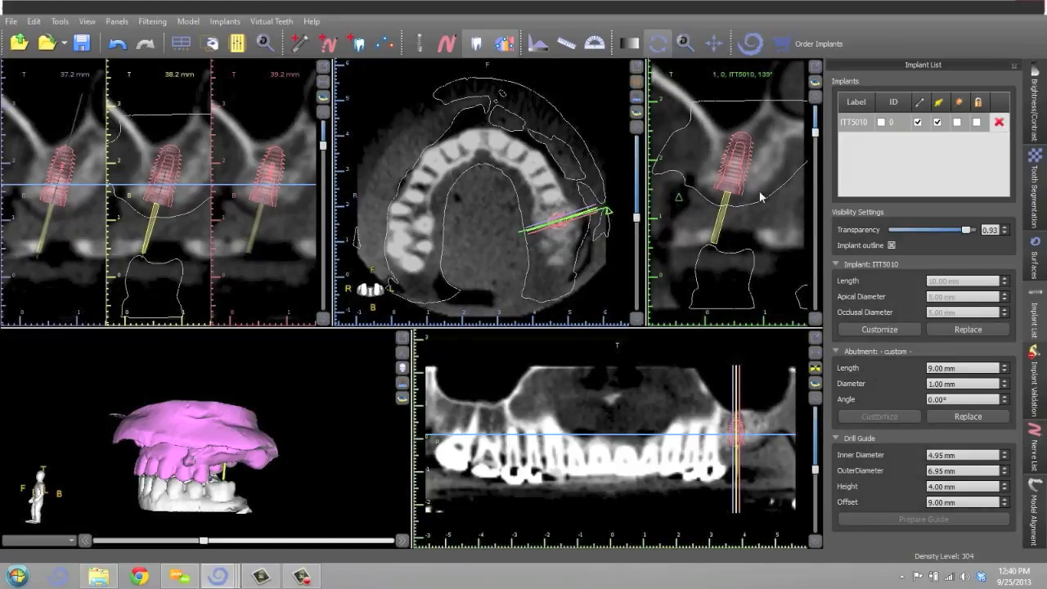
mouse_move(731, 218)
mouse_move(713, 247)
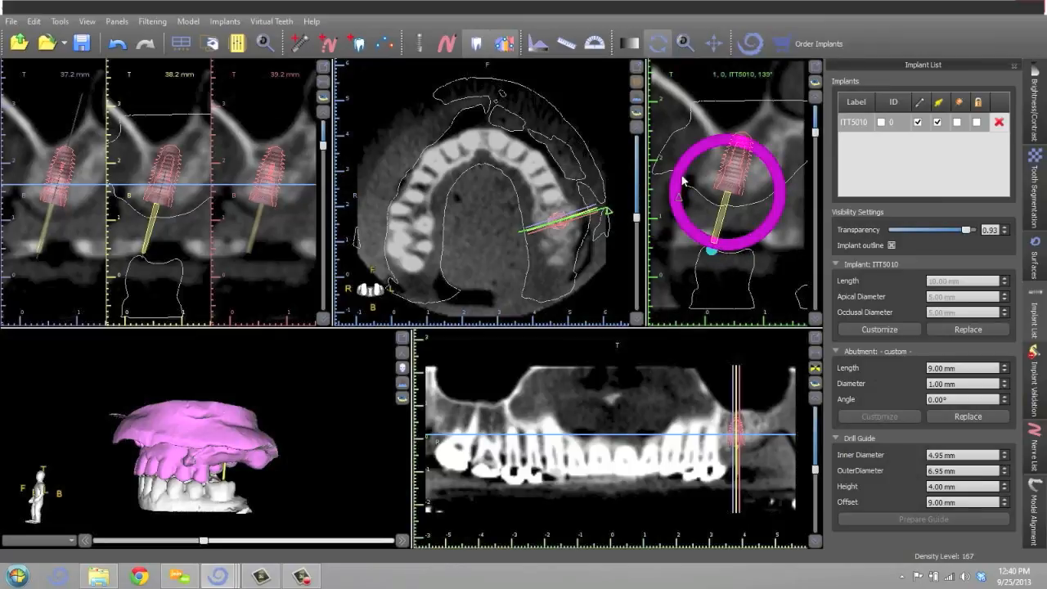